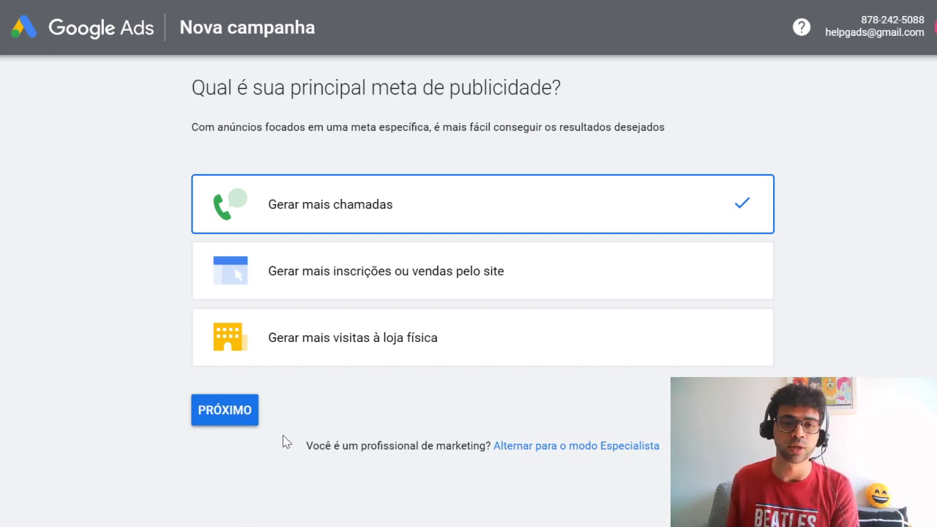
- Switch the new campaign setup from the main advertising goal question to Expert mode (modo Especialista)
drag(306, 451, 462, 464)
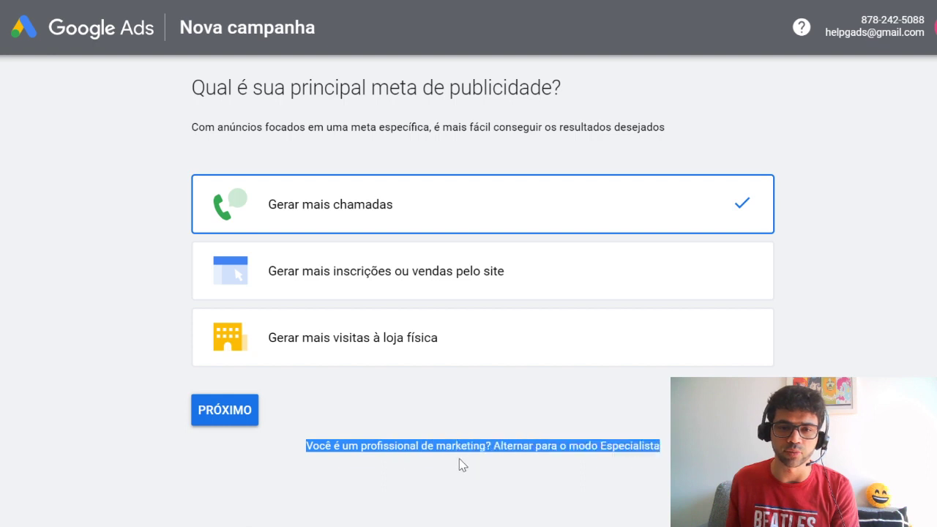
click(621, 446)
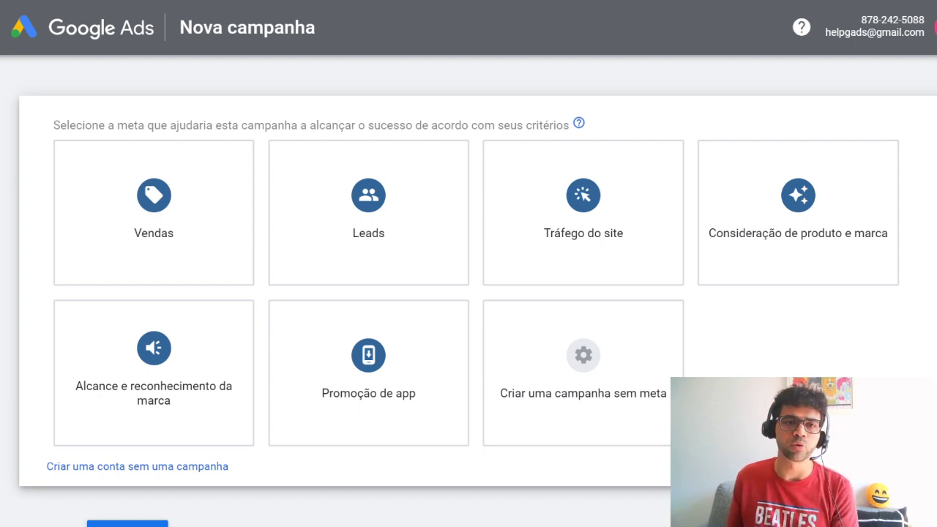
- Choose Vendas as the campaign goal and Rede de pesquisa as the campaign type
mouse_move(262, 220)
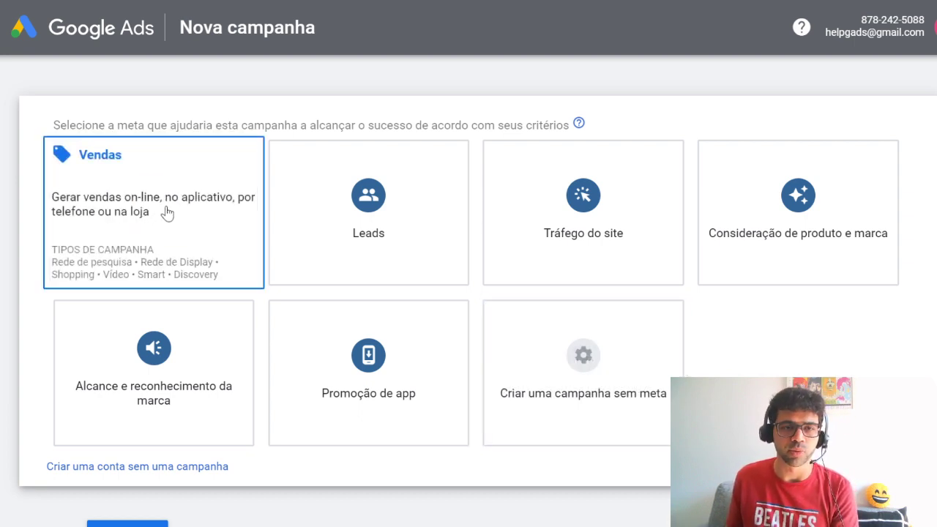
click(167, 213)
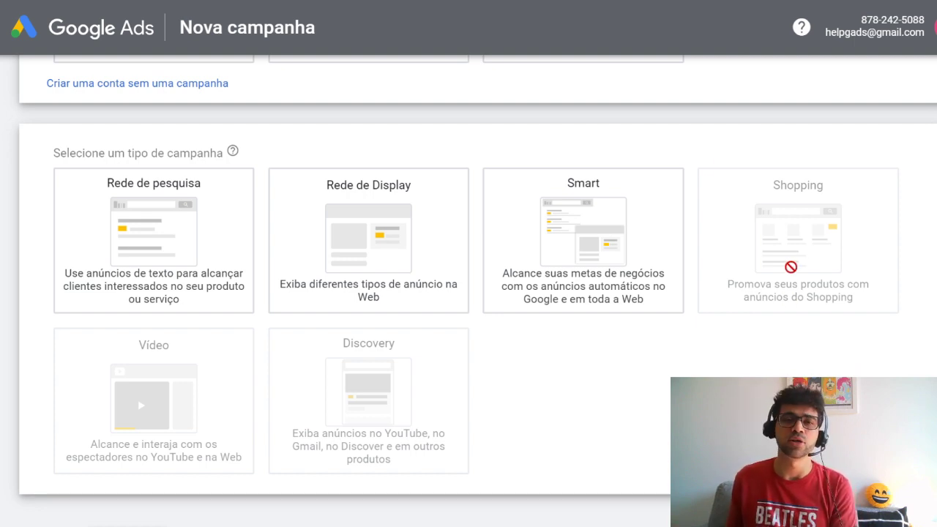
mouse_move(158, 231)
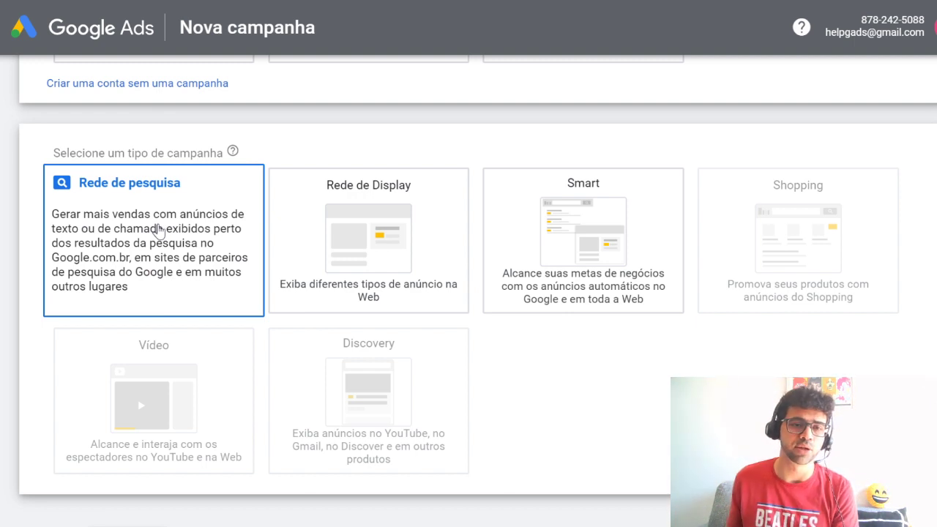
click(158, 230)
scroll(542, 314, down, 2)
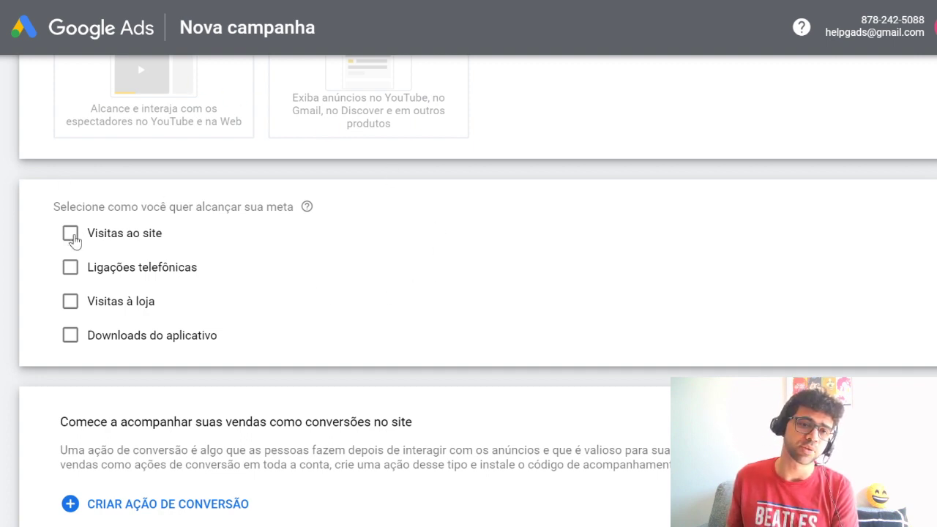
click(71, 235)
click(185, 271)
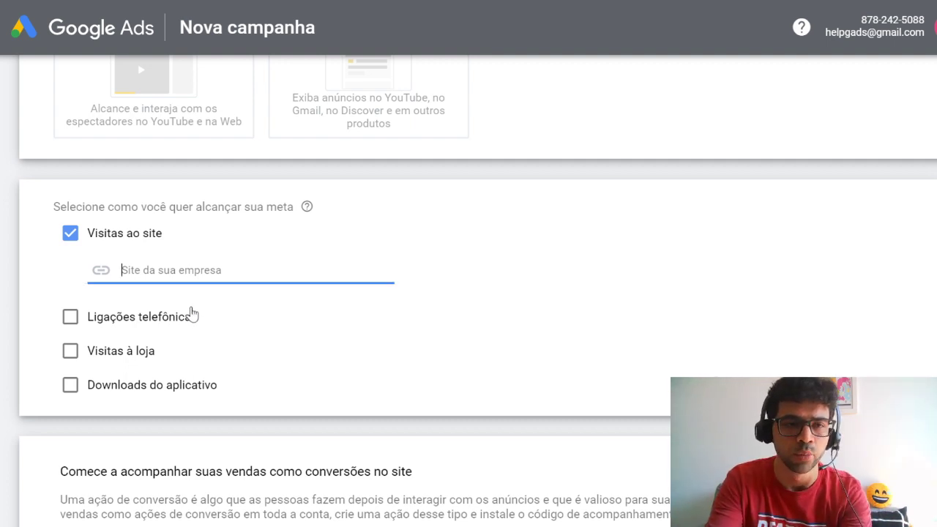
text(www.go)
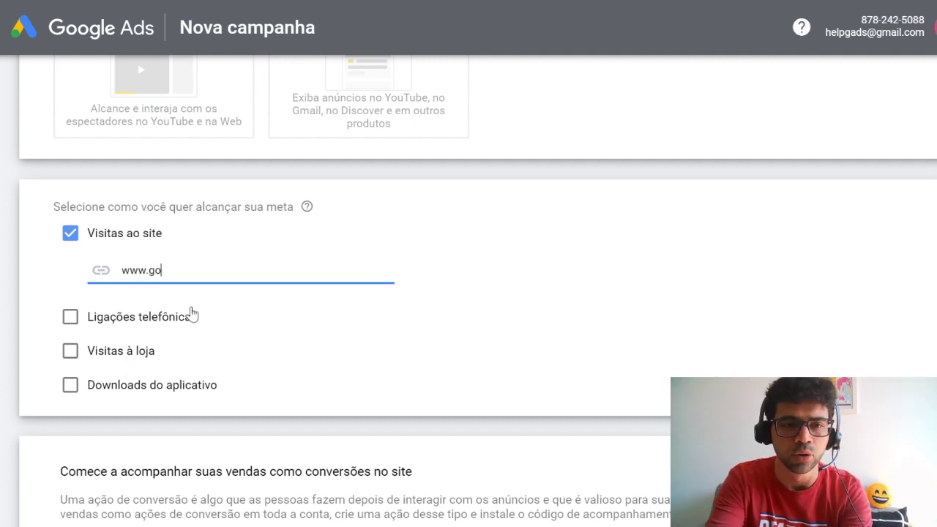
text(ogleadscurso.com.br)
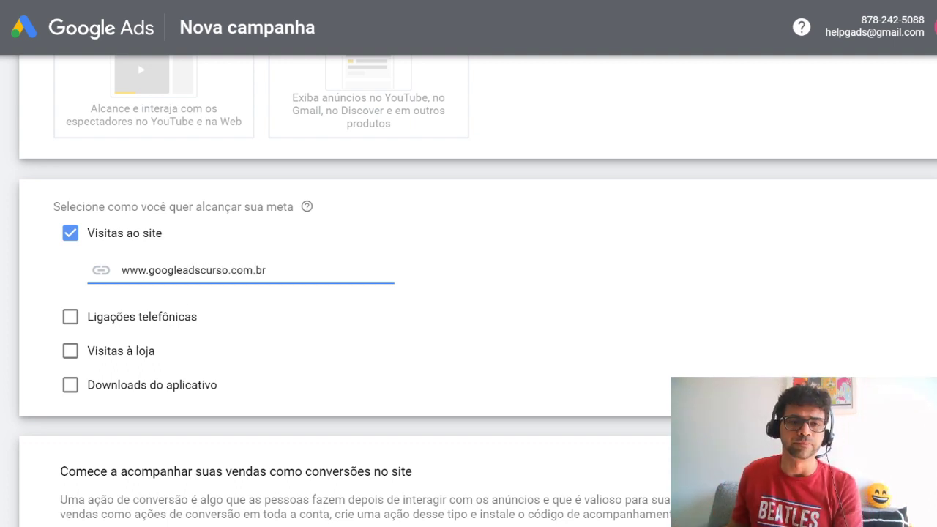
scroll(131, 412, down, 3)
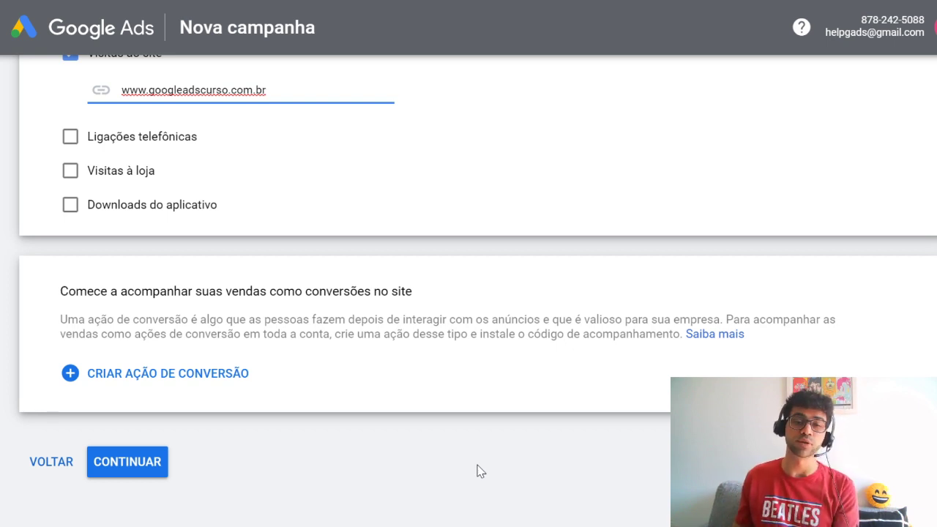
click(139, 473)
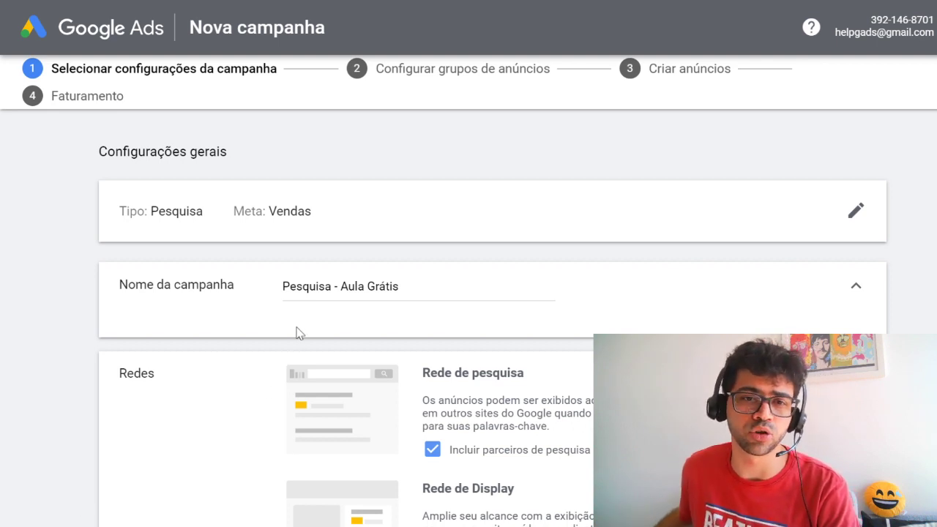
- Examine the two parts of the campaign name, the campaign type prefix and the offer title
click(344, 287)
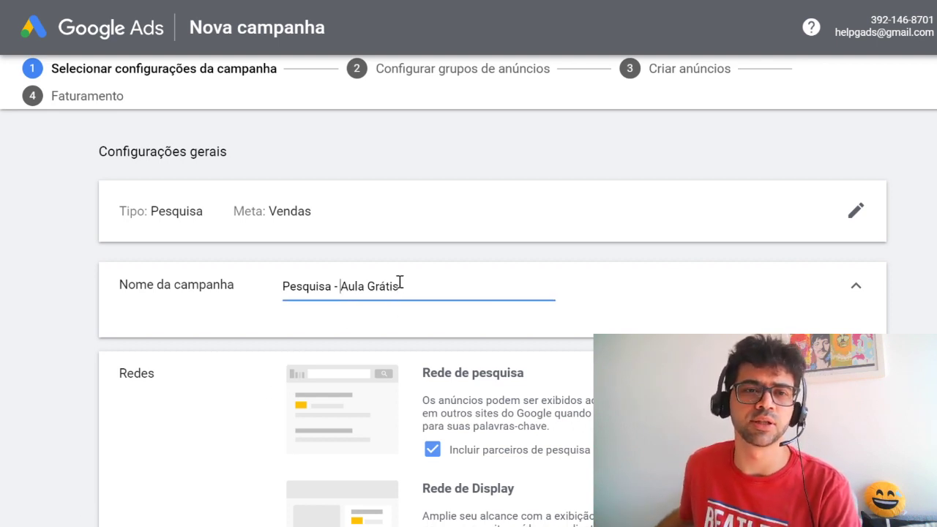
shift+click(403, 288)
key(ctrl+a)
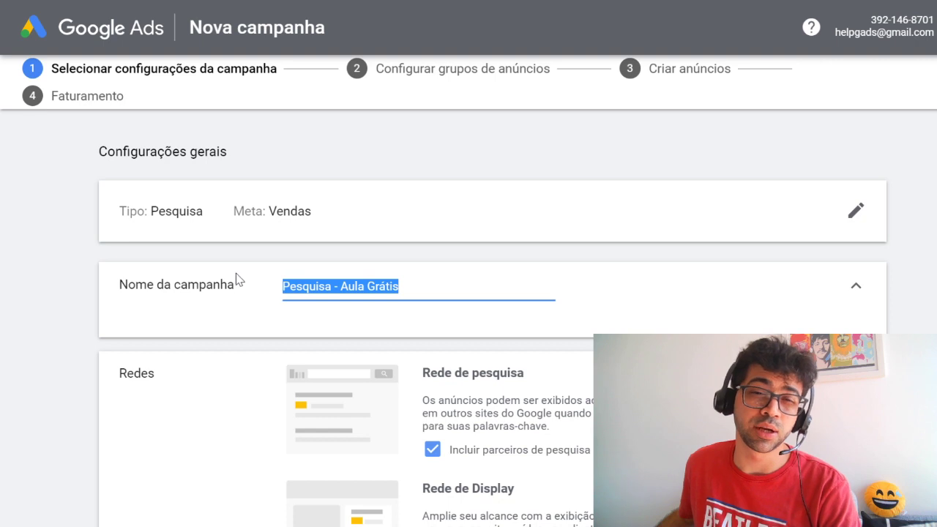
click(341, 293)
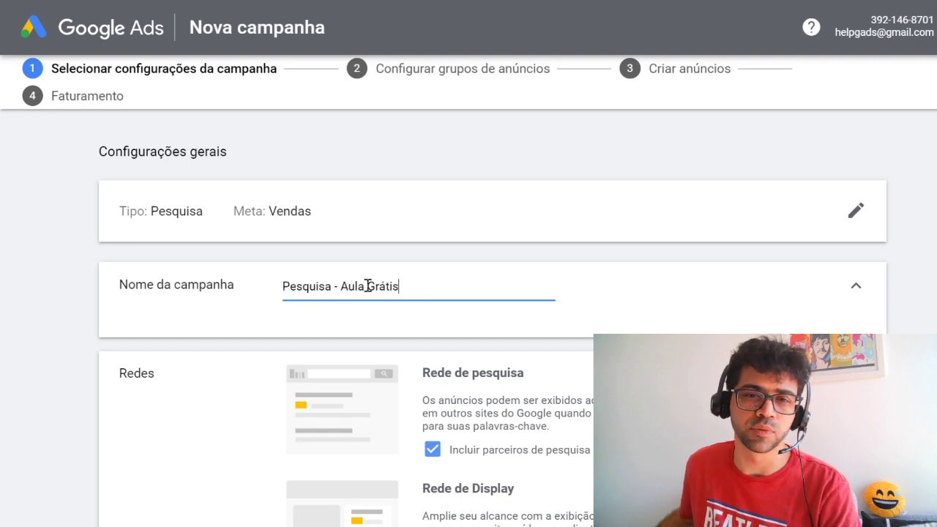
drag(340, 286, 255, 266)
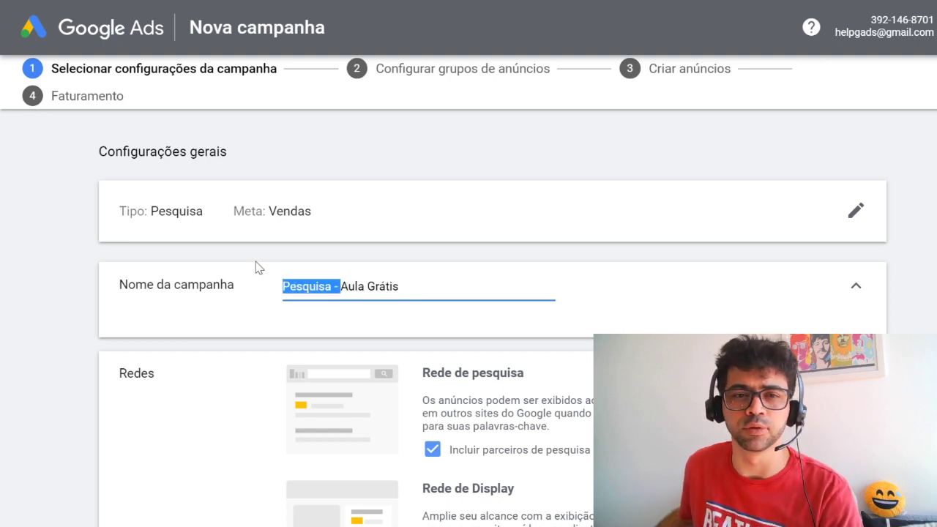
click(415, 284)
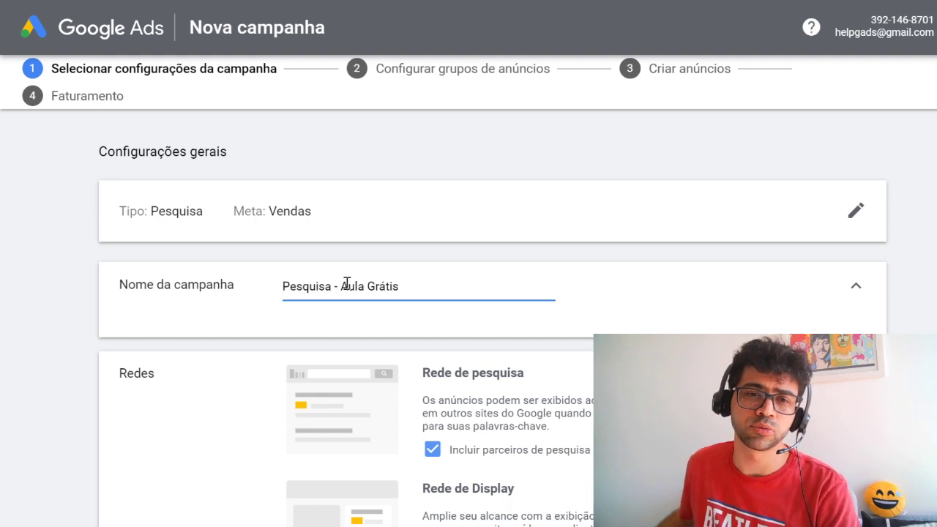
drag(341, 285, 240, 274)
click(385, 286)
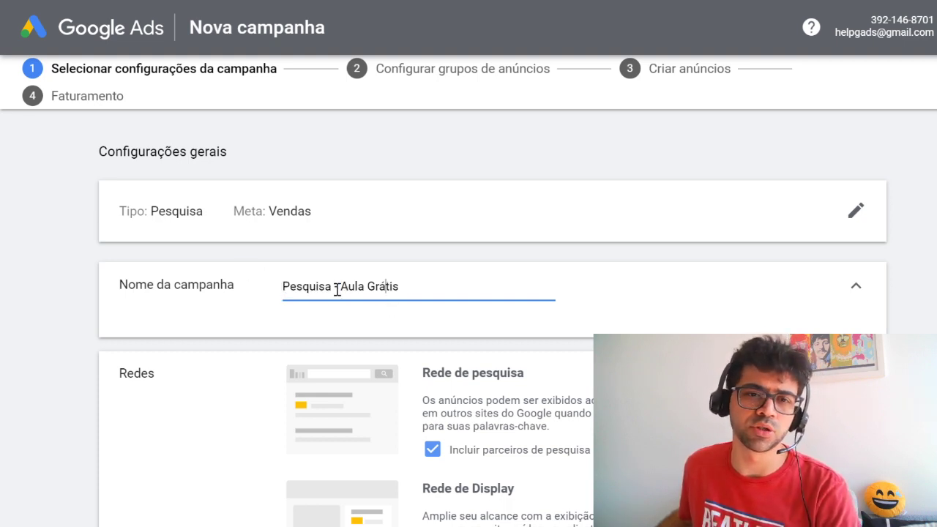
drag(342, 287, 436, 308)
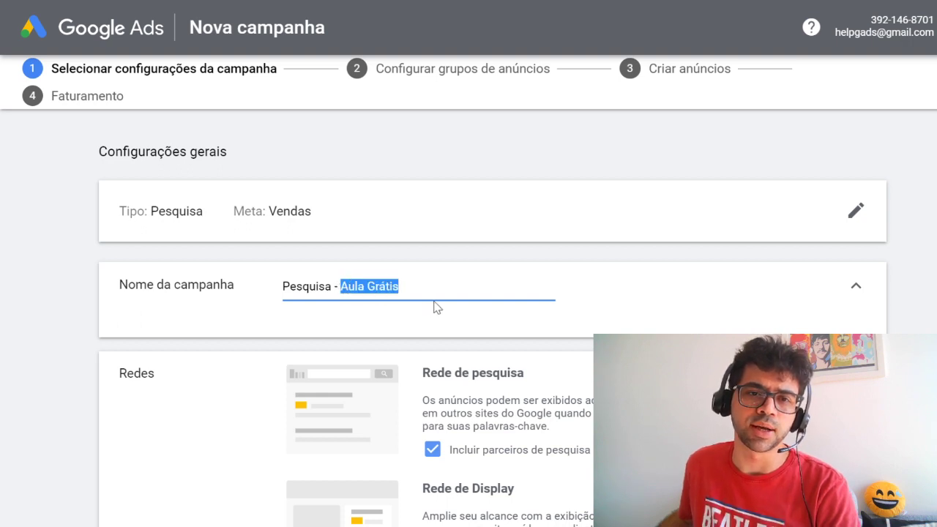
click(569, 267)
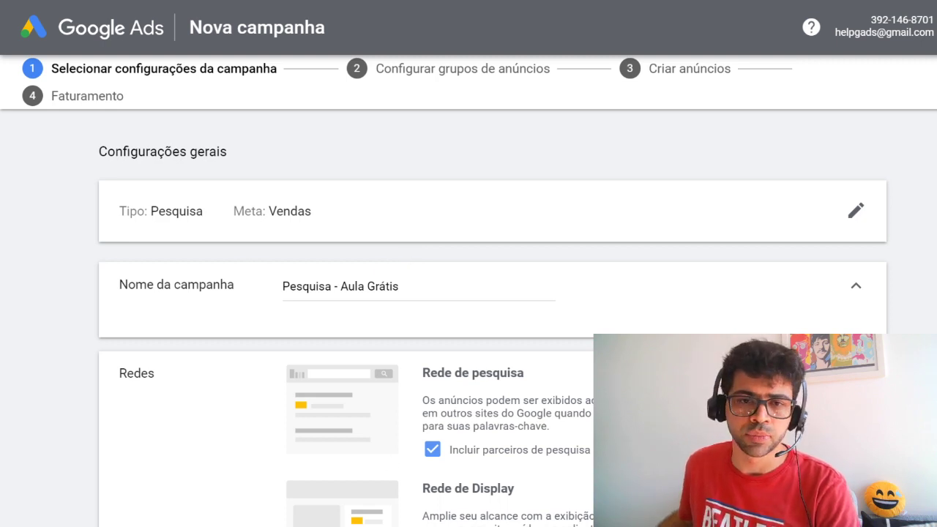
- Exclude the Google Display Network from the campaign's networks
scroll(528, 395, down, 2)
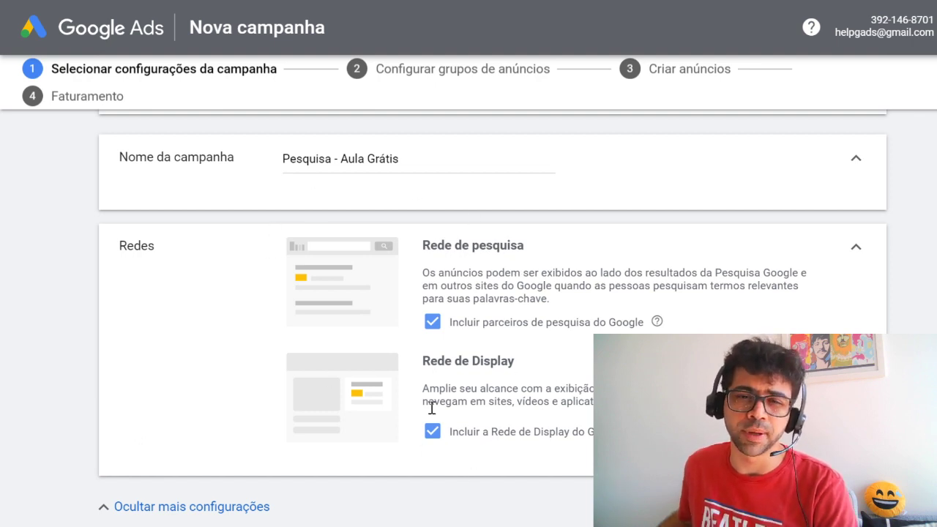
click(431, 432)
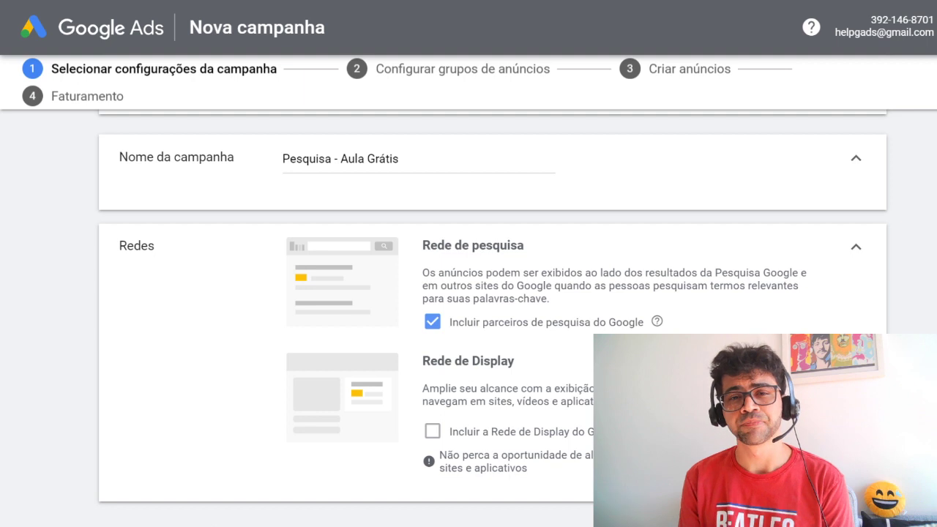
click(458, 326)
click(457, 327)
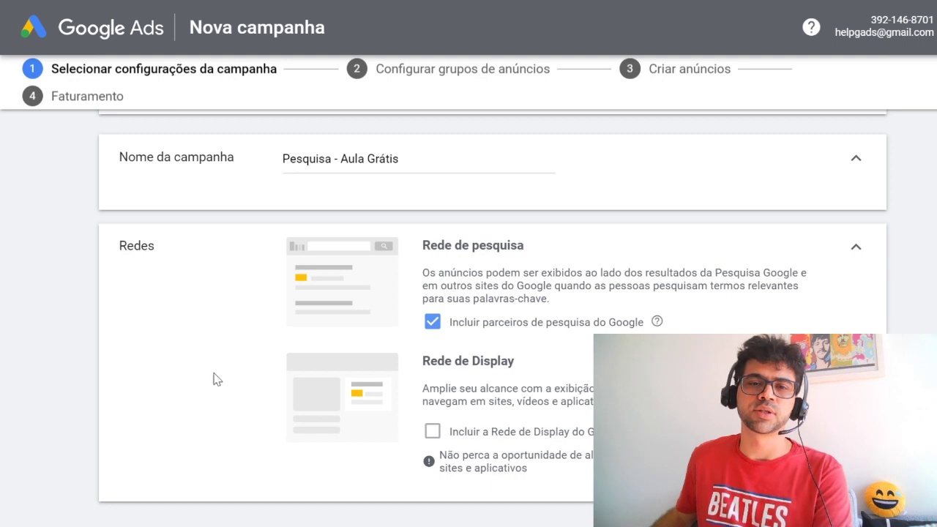
- Examine the additional settings: start and end dates with their calendars, campaign URL options and the dynamic search ads configuration
scroll(242, 403, down, 4)
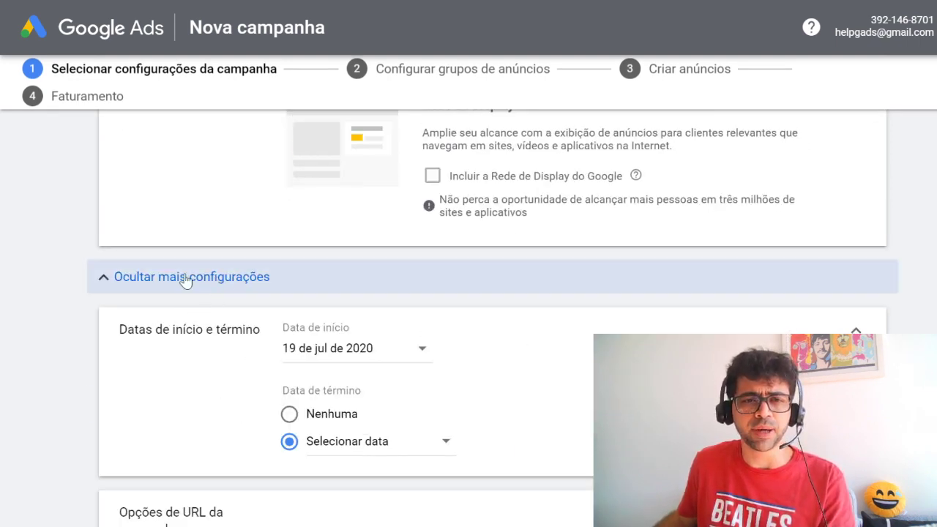
scroll(173, 362, down, 2)
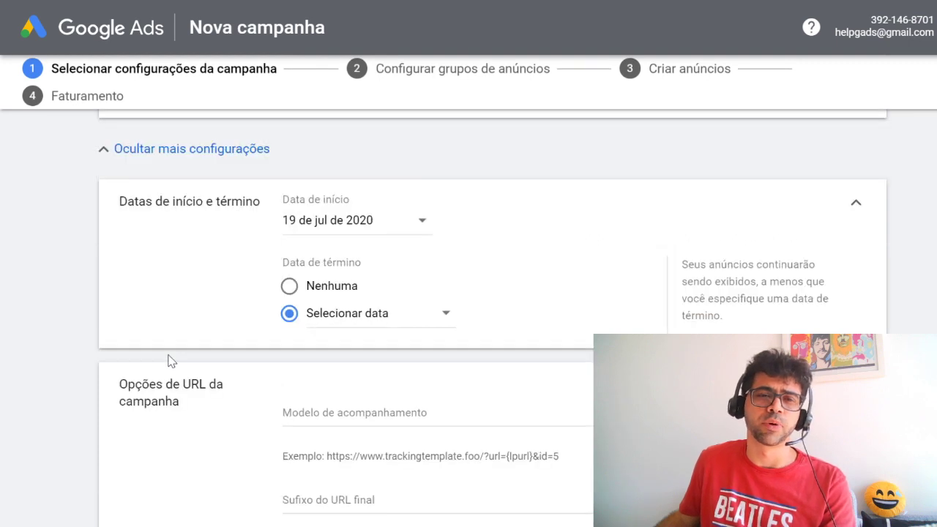
click(287, 229)
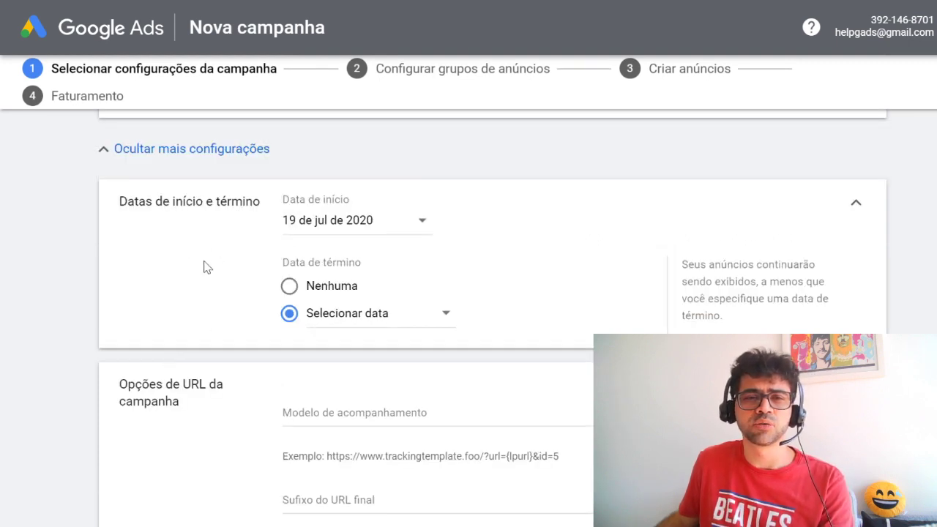
click(552, 310)
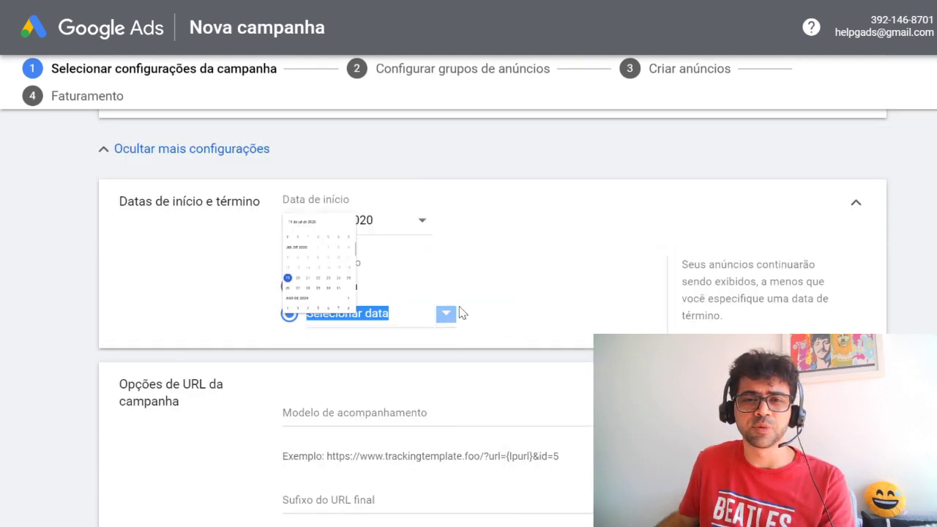
click(414, 324)
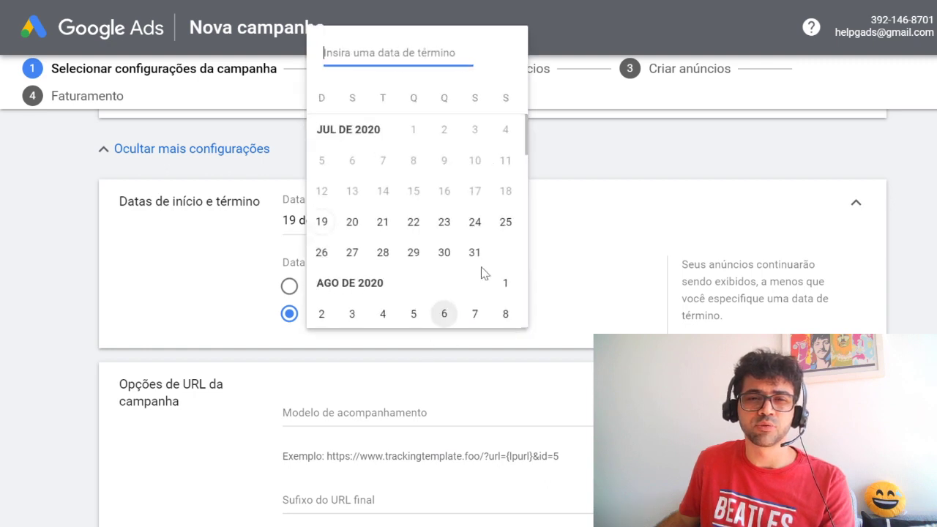
click(561, 271)
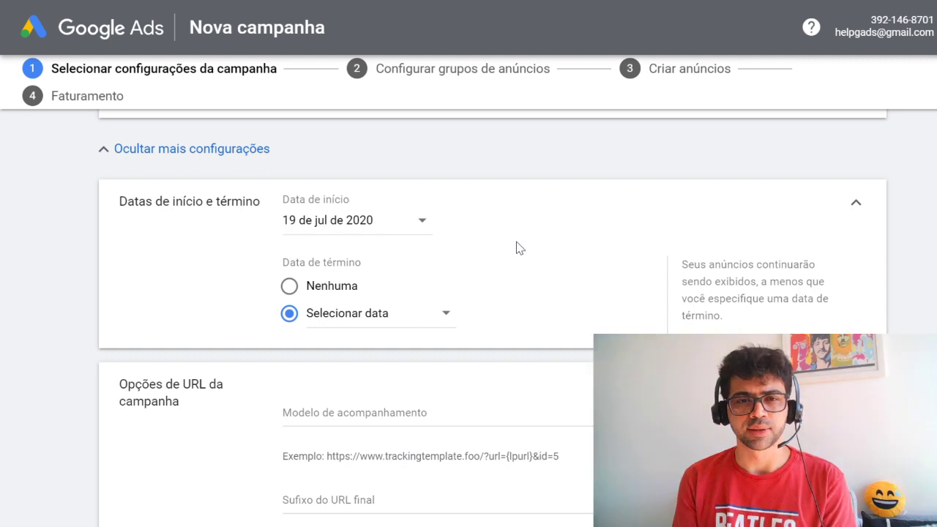
scroll(546, 278, down, 2)
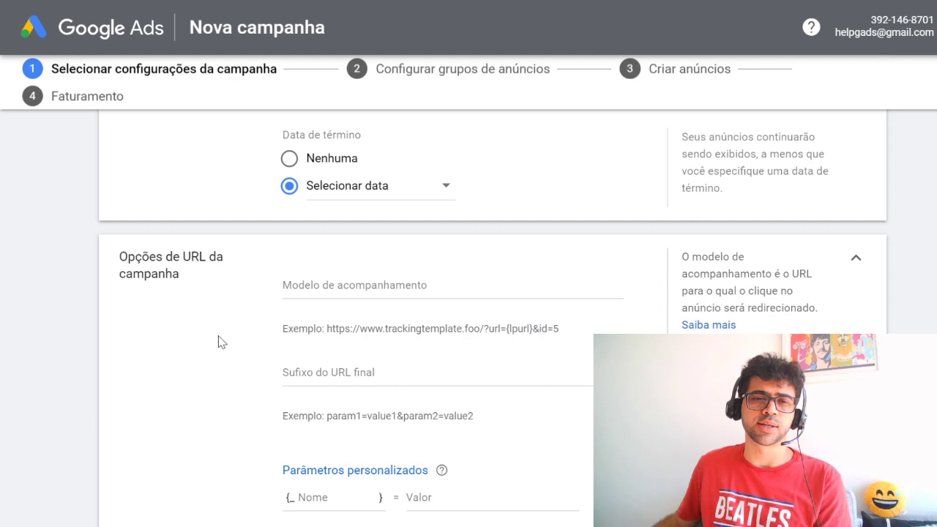
scroll(199, 353, down, 5)
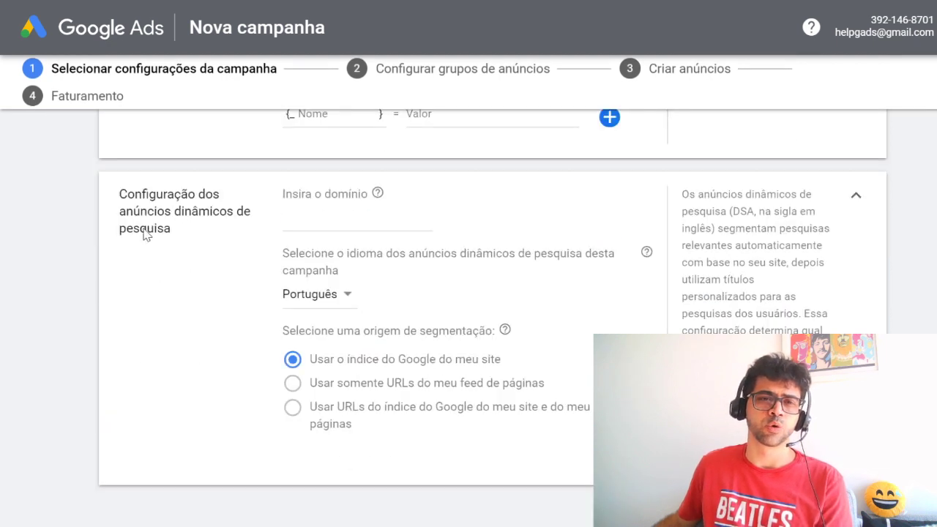
click(322, 213)
click(67, 251)
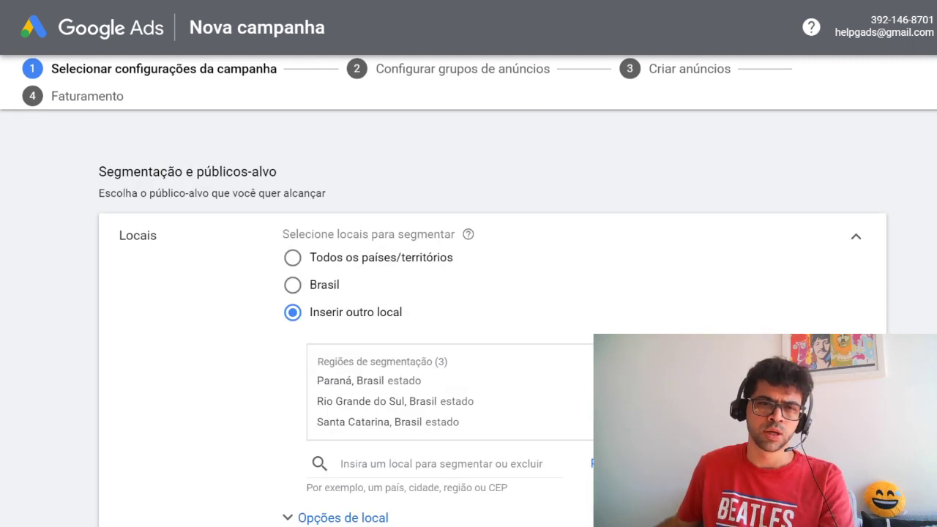
- Compare the location options Brasil, Todos os países/territórios and Inserir outro local, and examine the list of targeted states
click(323, 292)
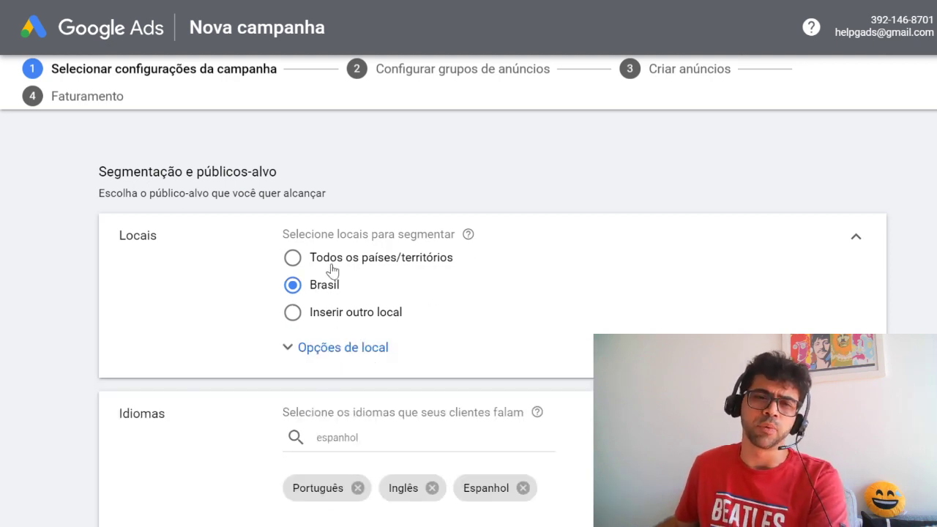
click(328, 259)
click(328, 290)
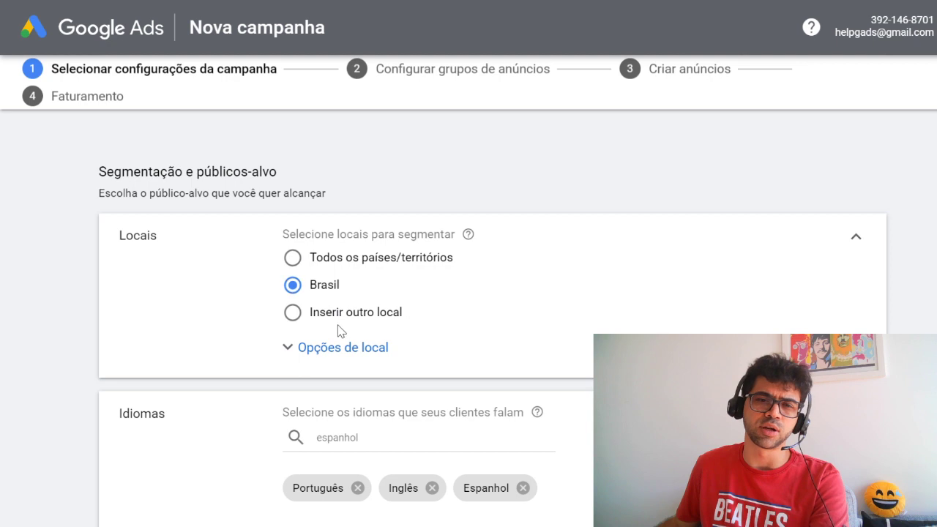
click(333, 319)
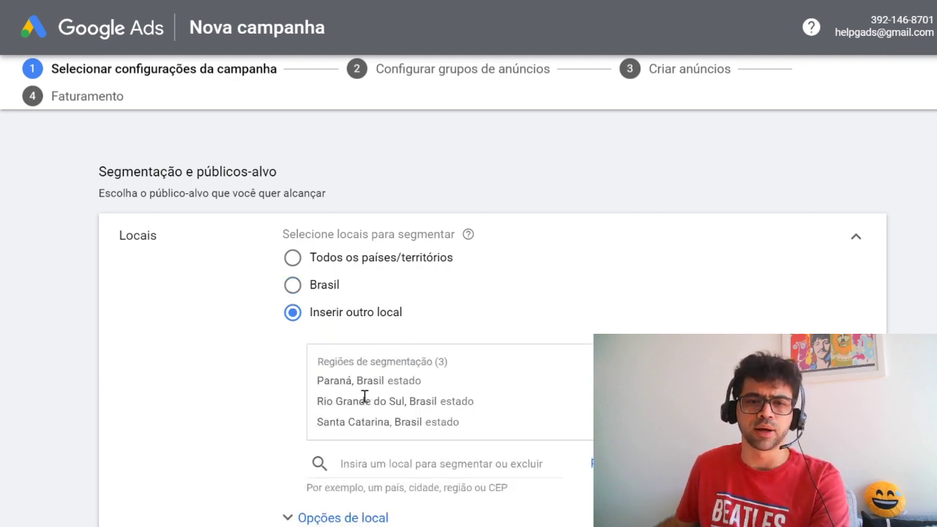
triple_click(396, 401)
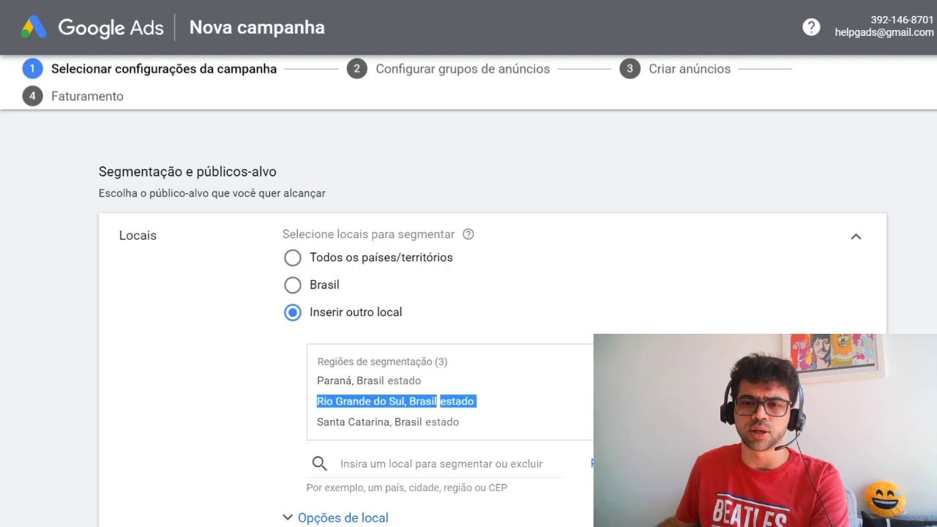
- Add a 20 mi radius target around Florianópolis, SC in the advanced location search
scroll(439, 344, down, 2)
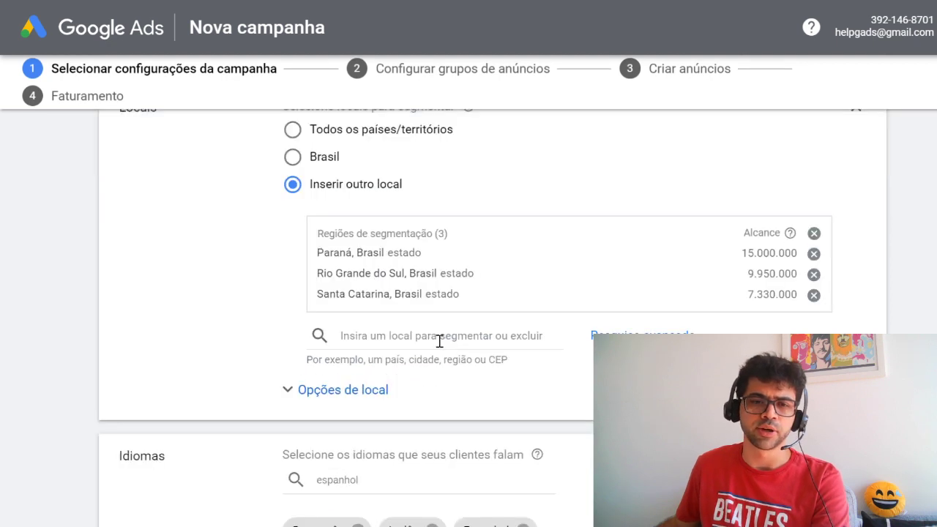
click(645, 333)
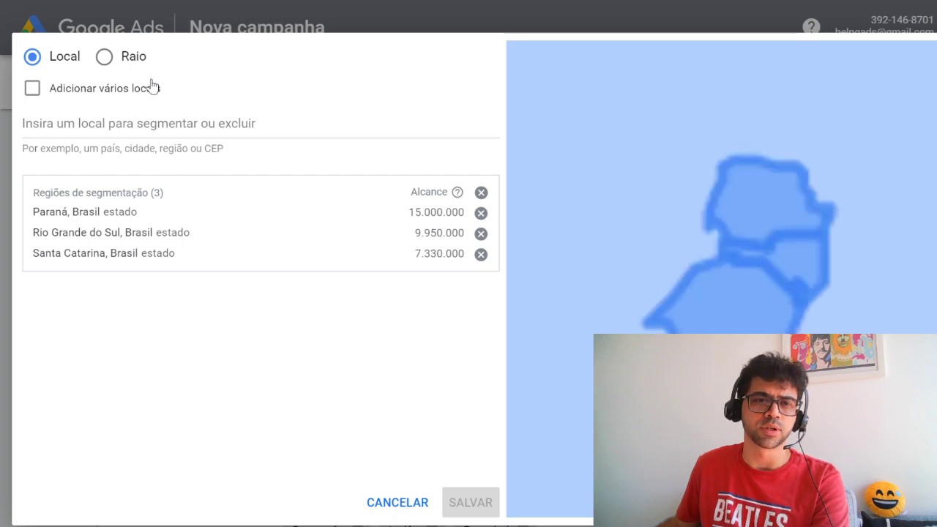
click(125, 60)
click(148, 125)
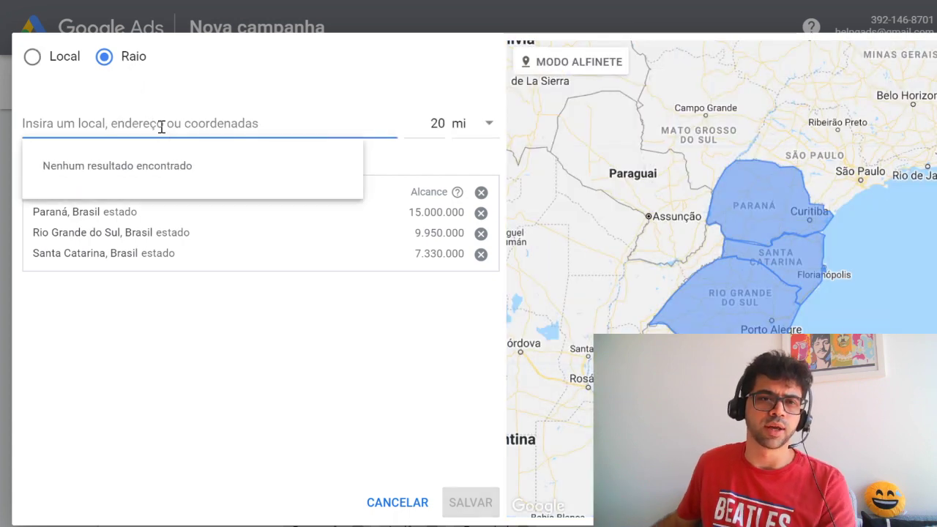
text(florianópolis)
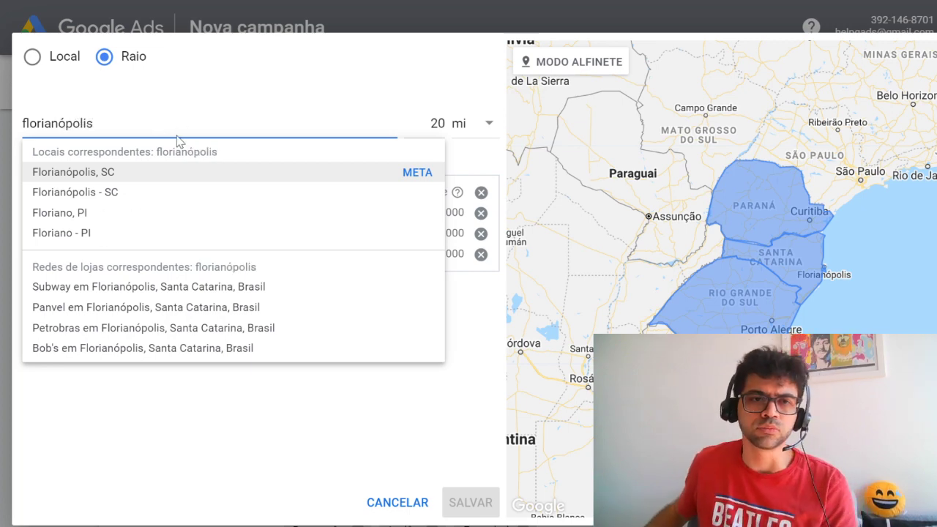
click(165, 180)
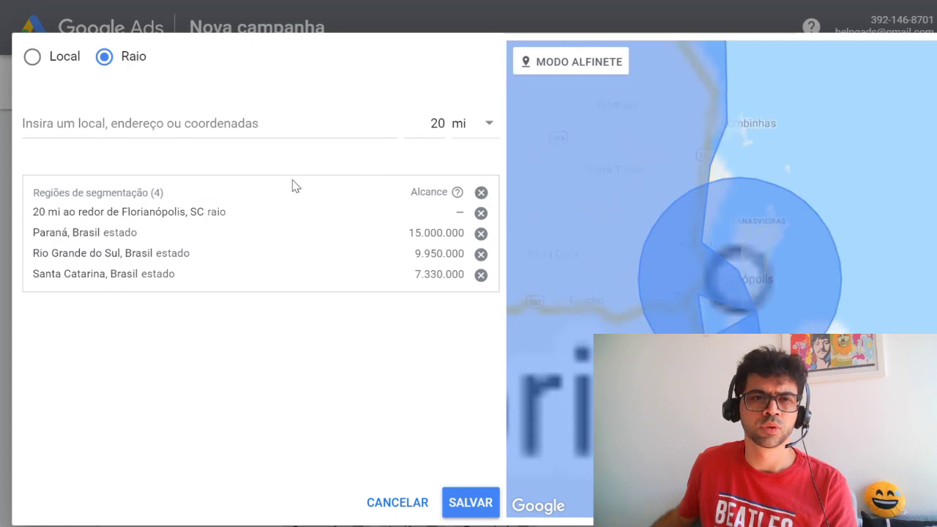
- Set the targeting radius around Florianópolis, SC to 60 km
click(381, 215)
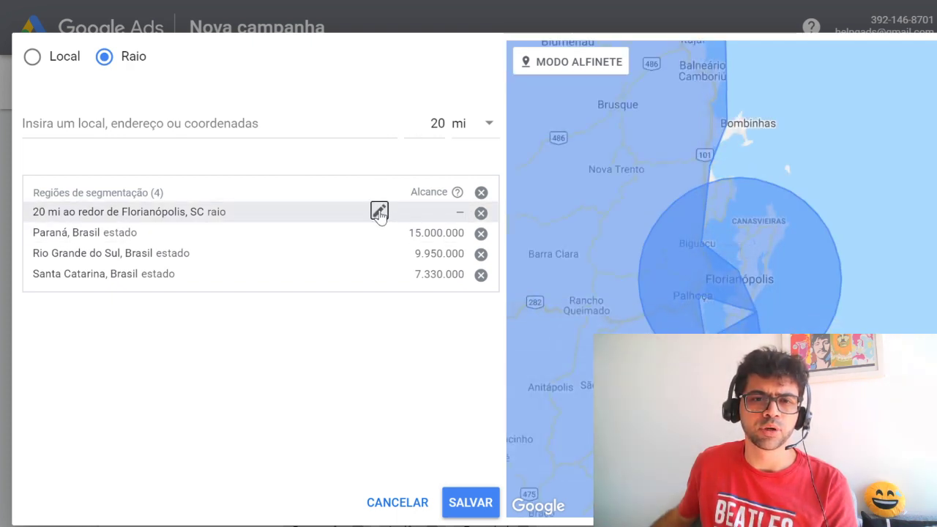
drag(418, 243, 362, 237)
text(60)
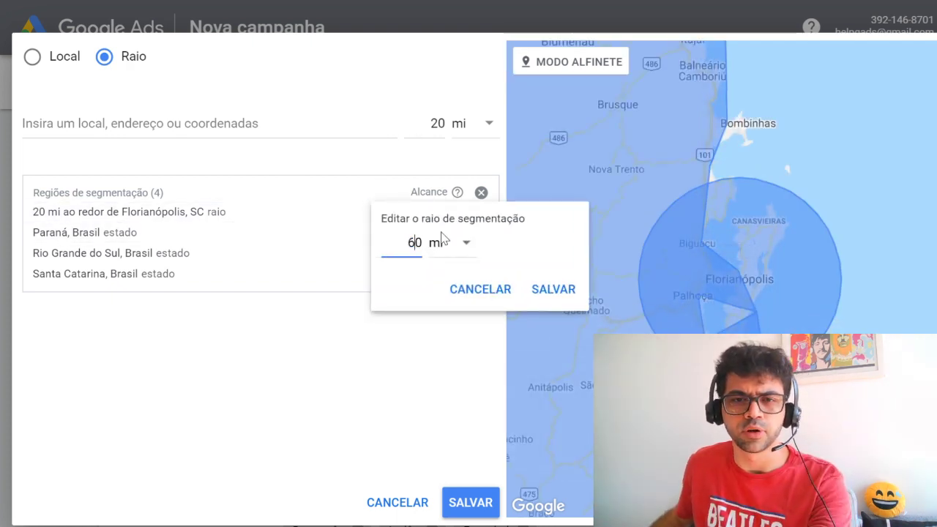
click(462, 242)
click(469, 291)
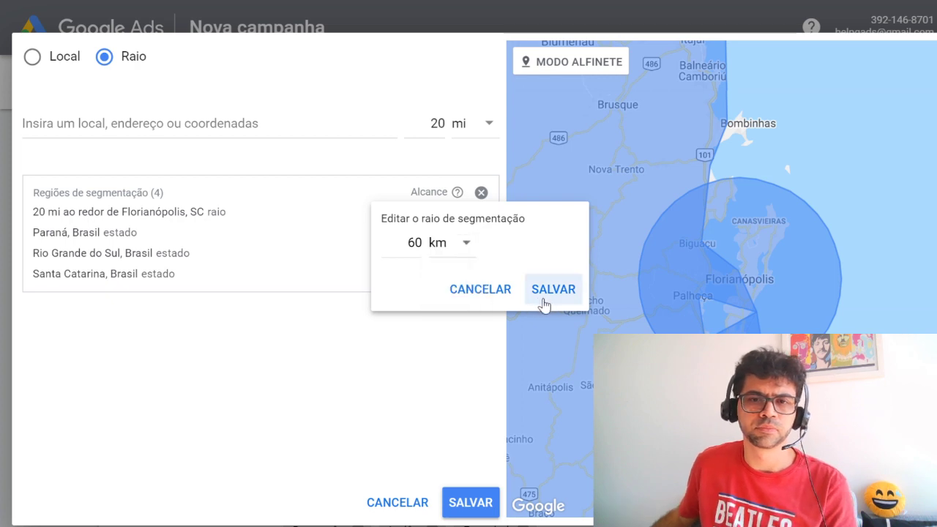
click(543, 295)
- Remove the states Paraná, Rio Grande do Sul and Santa Catarina from the targeted regions, and discard the advanced location changes
click(481, 234)
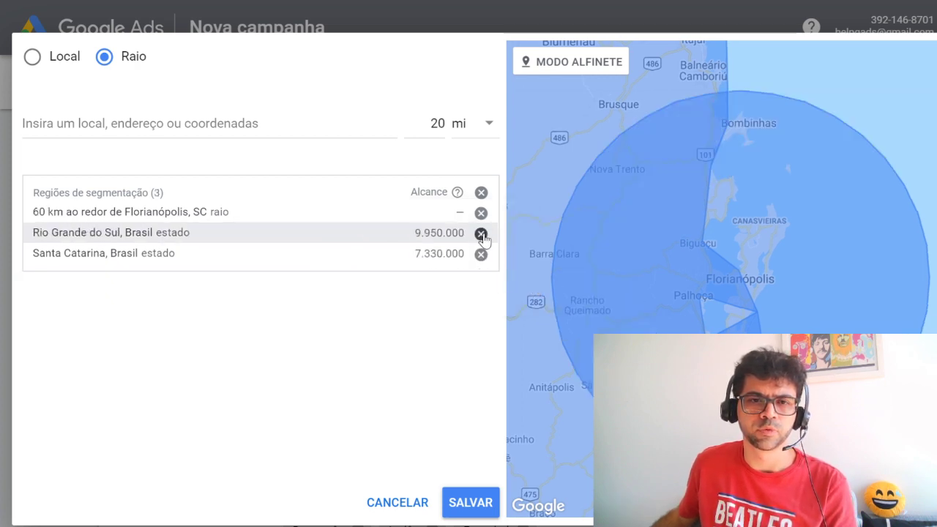
click(481, 233)
click(481, 233)
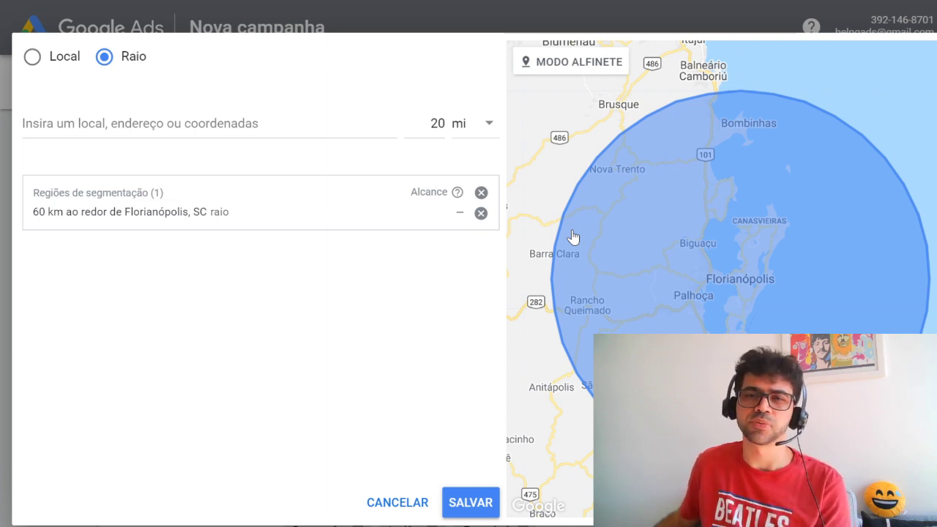
click(399, 504)
- Examine the targeted states together with the languages selected for the campaign's customers
scroll(126, 297, down, 4)
scroll(126, 297, up, 2)
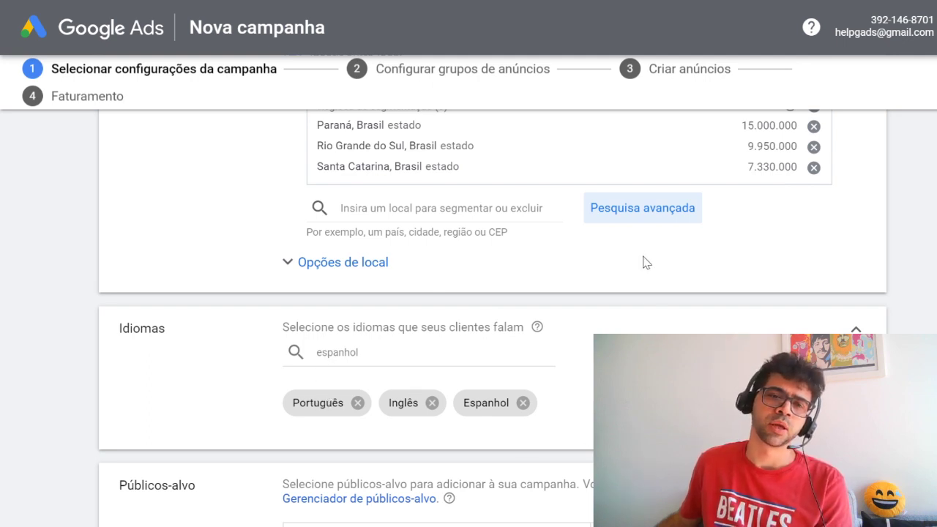
scroll(188, 288, up, 2)
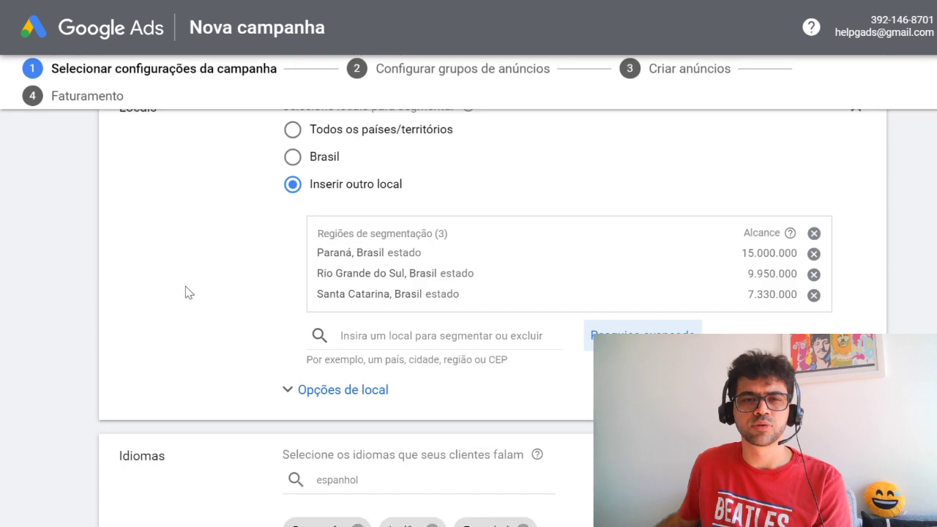
scroll(185, 292, down, 2)
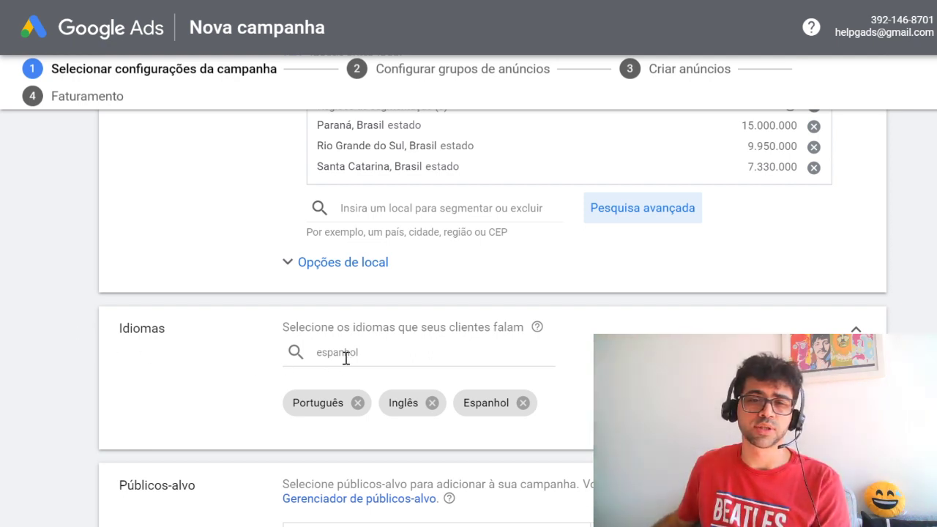
scroll(150, 373, up, 2)
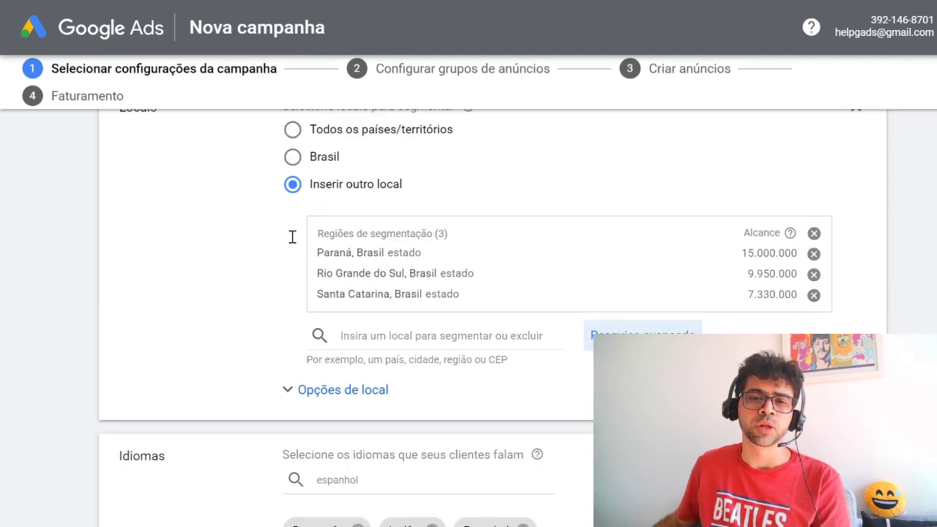
scroll(155, 318, down, 2)
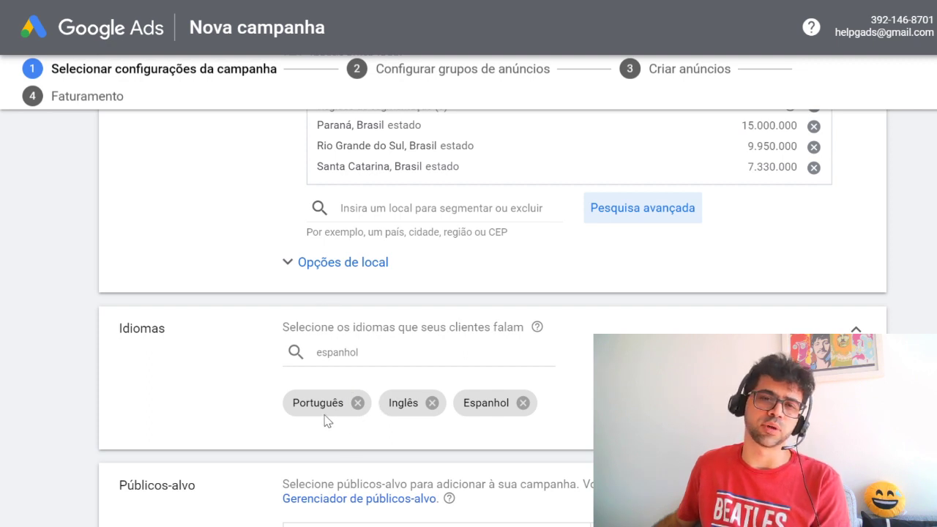
scroll(354, 296, up, 2)
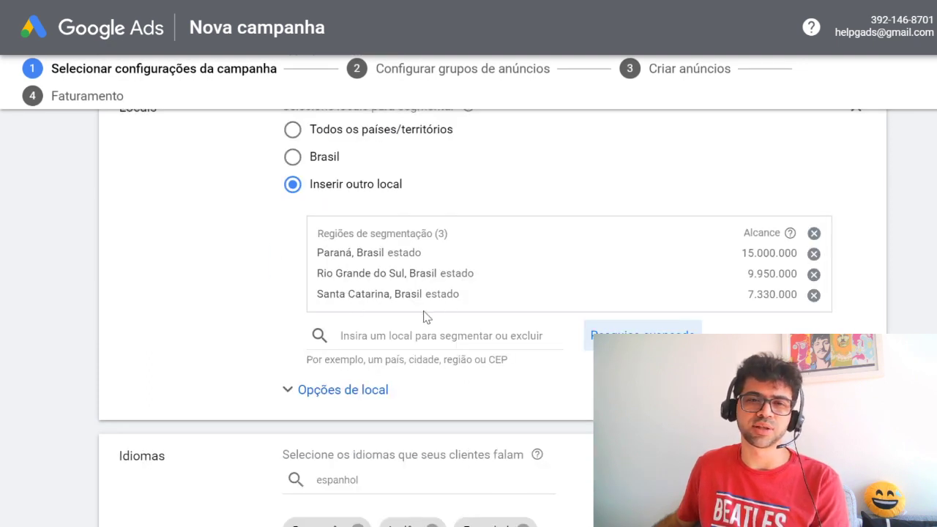
scroll(456, 282, down, 2)
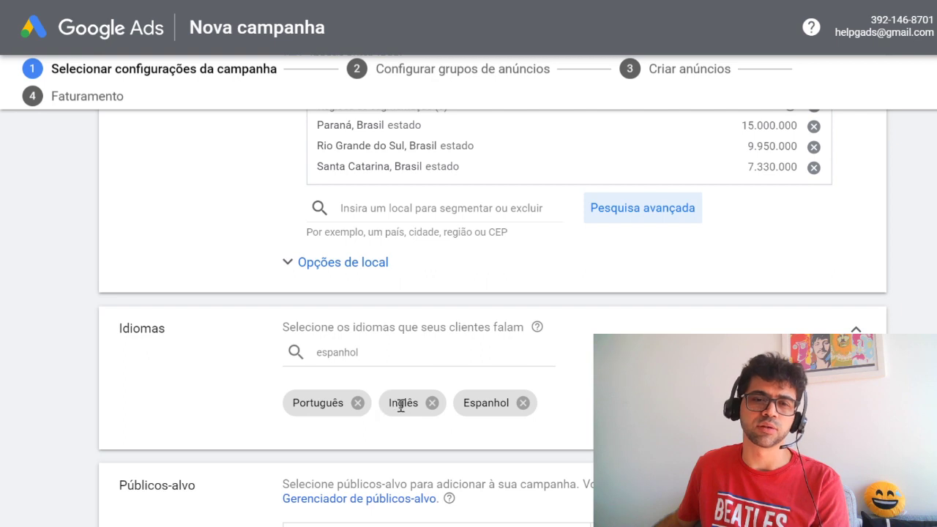
scroll(140, 288, up, 4)
scroll(153, 271, down, 4)
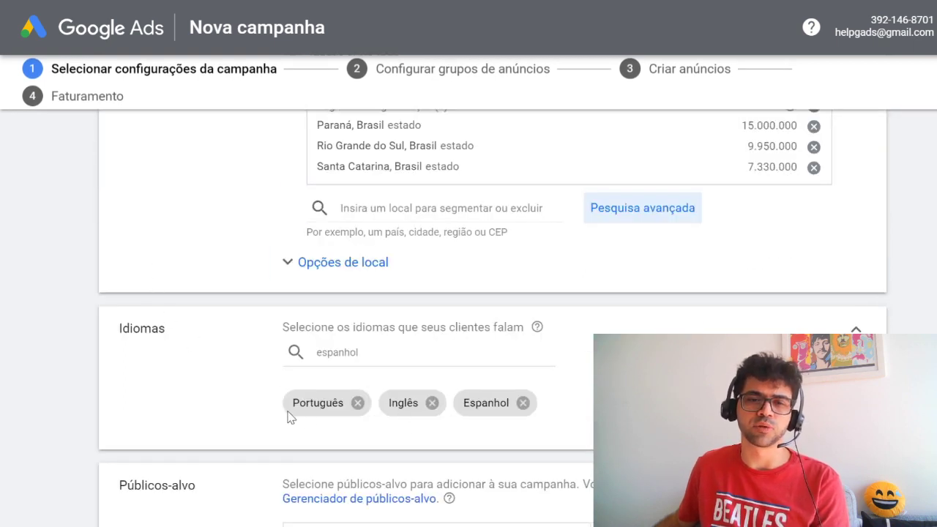
- Examine the audience selection section and the average daily budget in Brazilian reais
scroll(161, 371, down, 4)
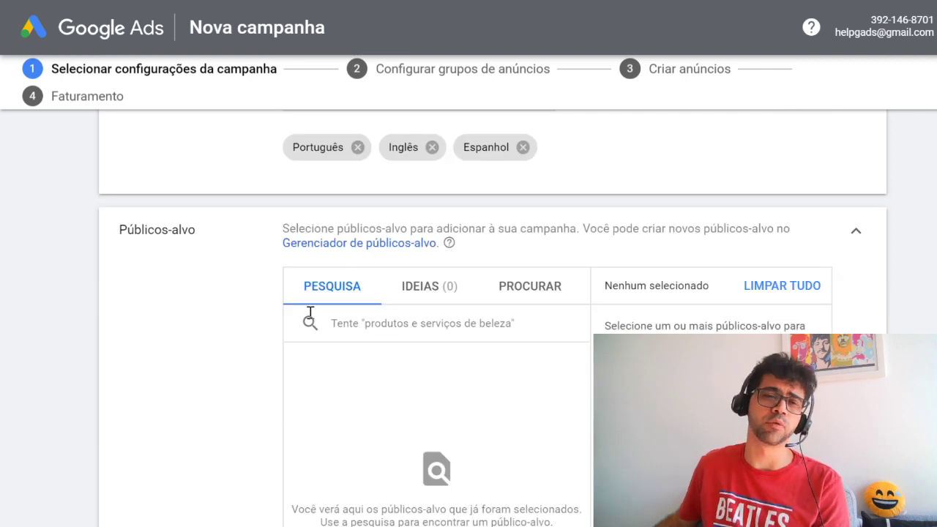
scroll(252, 366, down, 2)
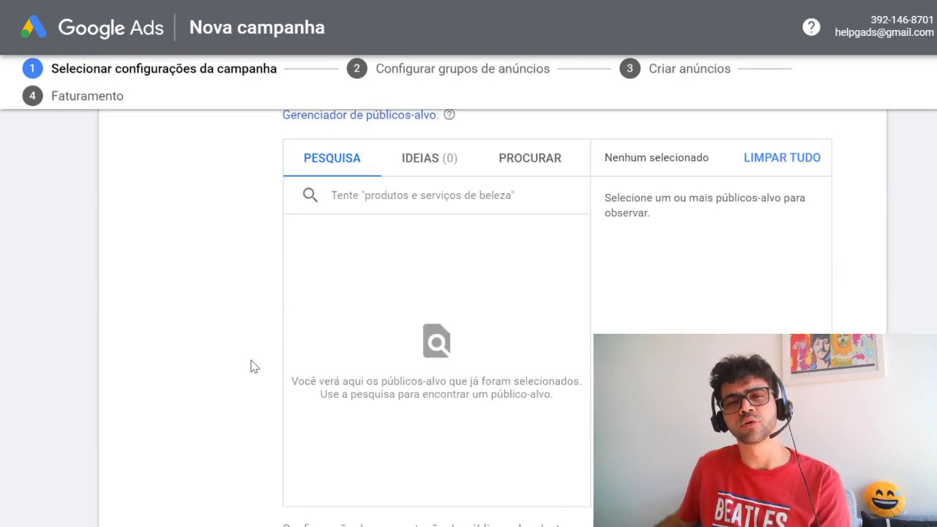
scroll(249, 369, up, 2)
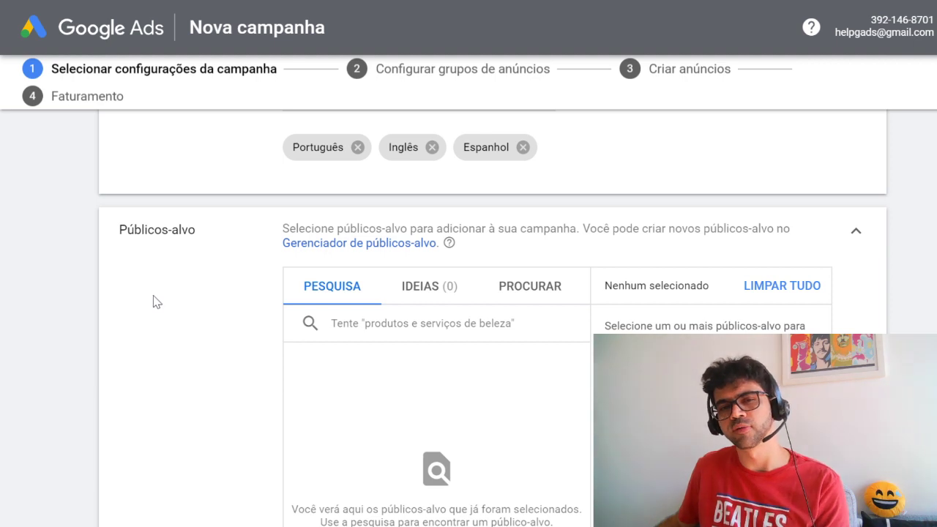
scroll(193, 355, down, 9)
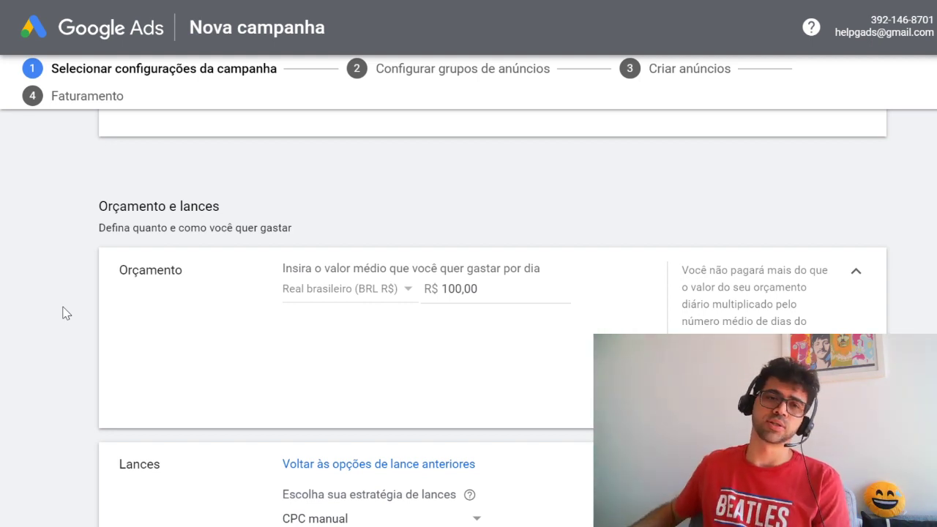
drag(488, 290, 383, 295)
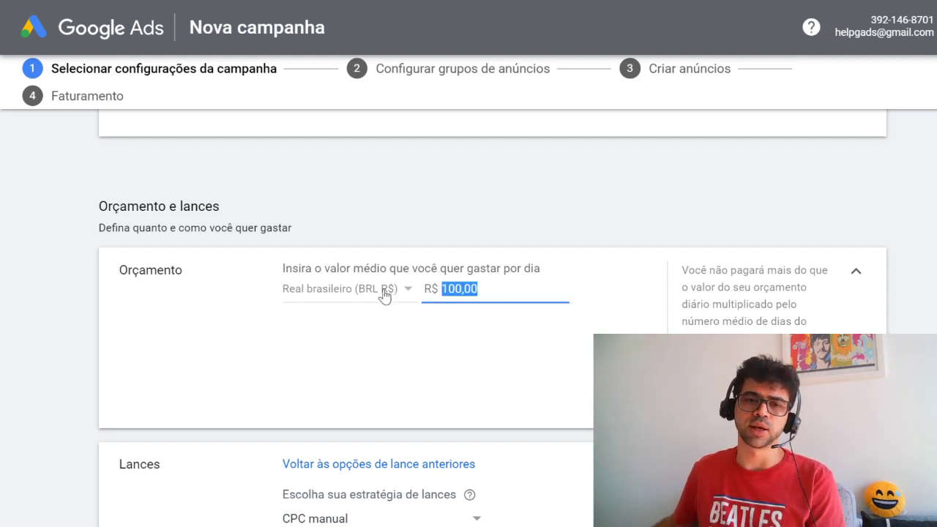
click(418, 358)
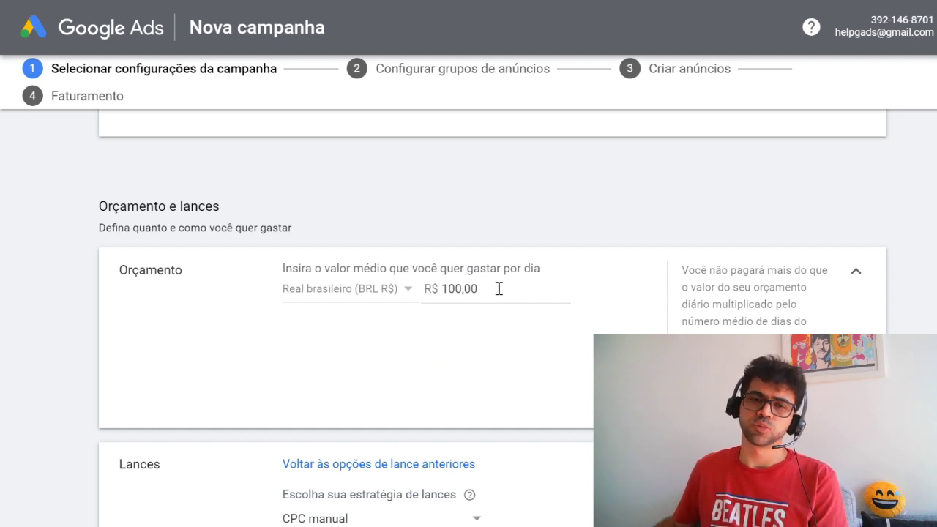
drag(498, 288, 356, 290)
click(366, 350)
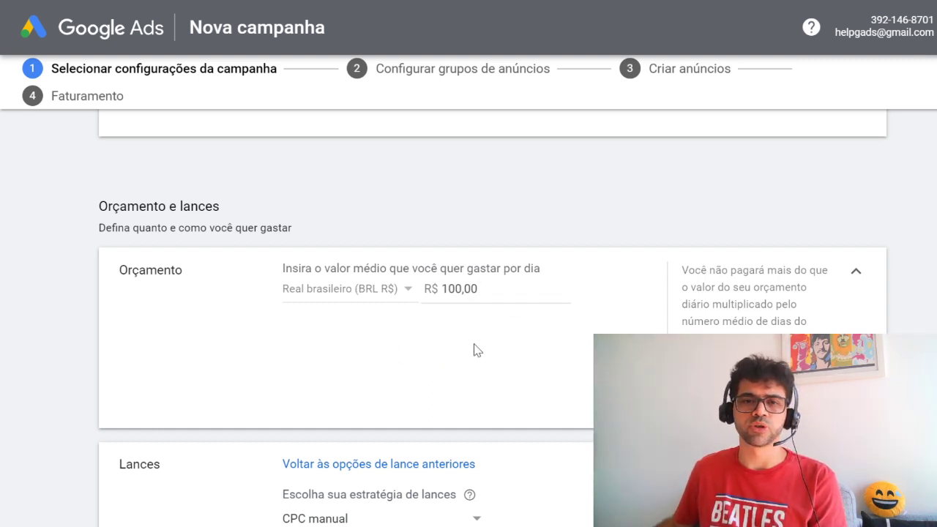
- Compare the available automatic bid strategies with the manual strategy CPC manual
scroll(139, 361, down, 4)
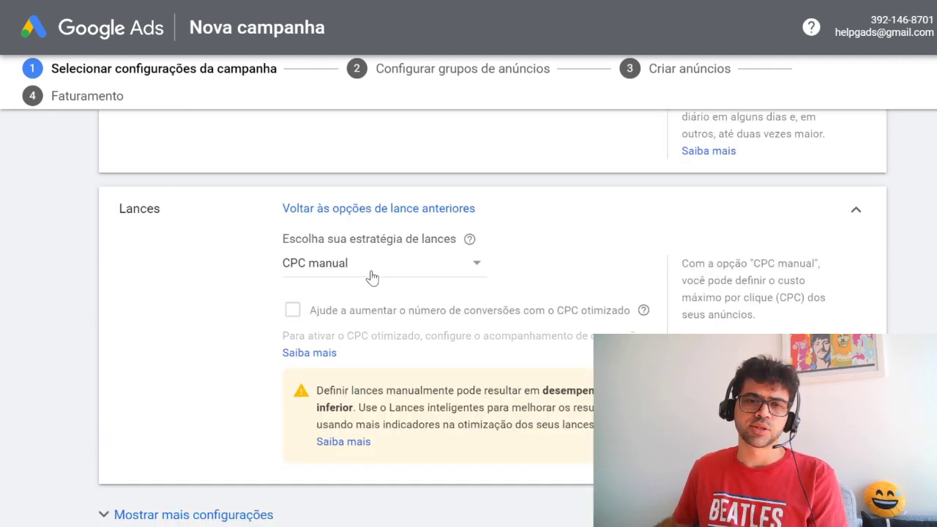
click(371, 277)
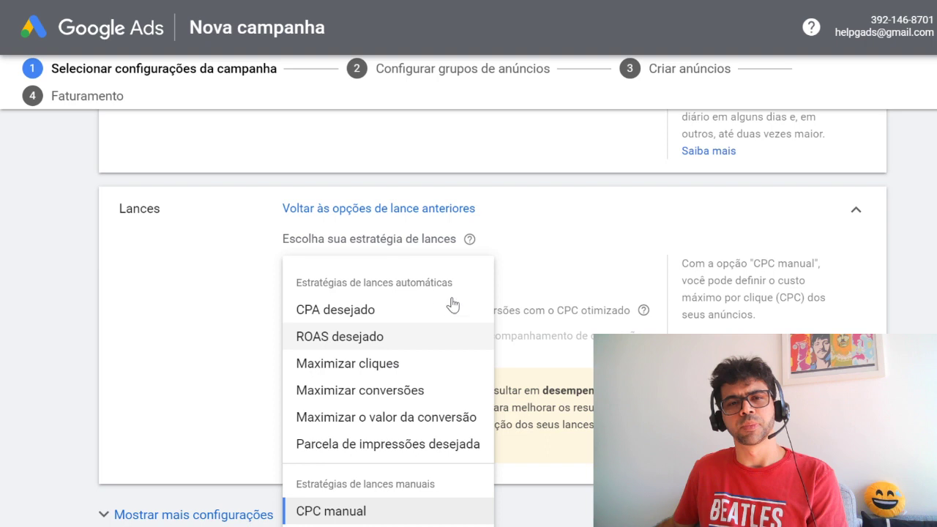
click(328, 519)
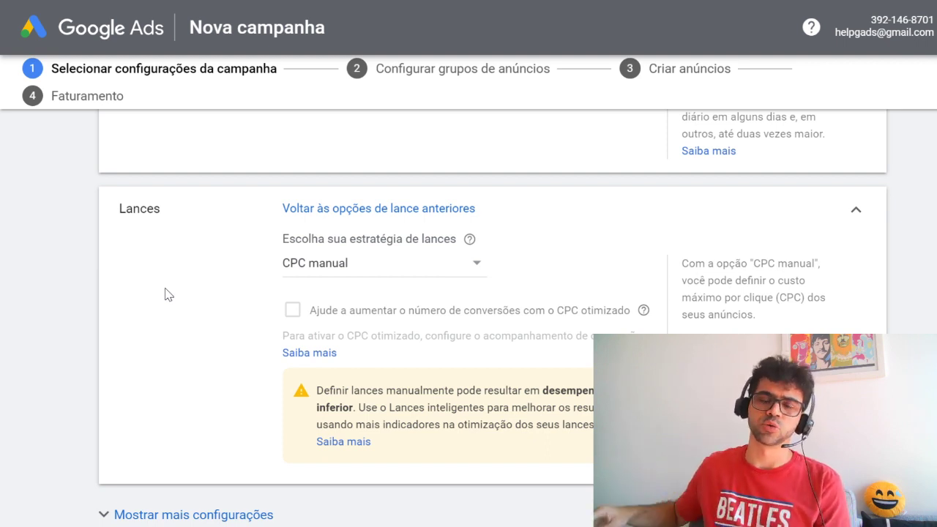
click(294, 272)
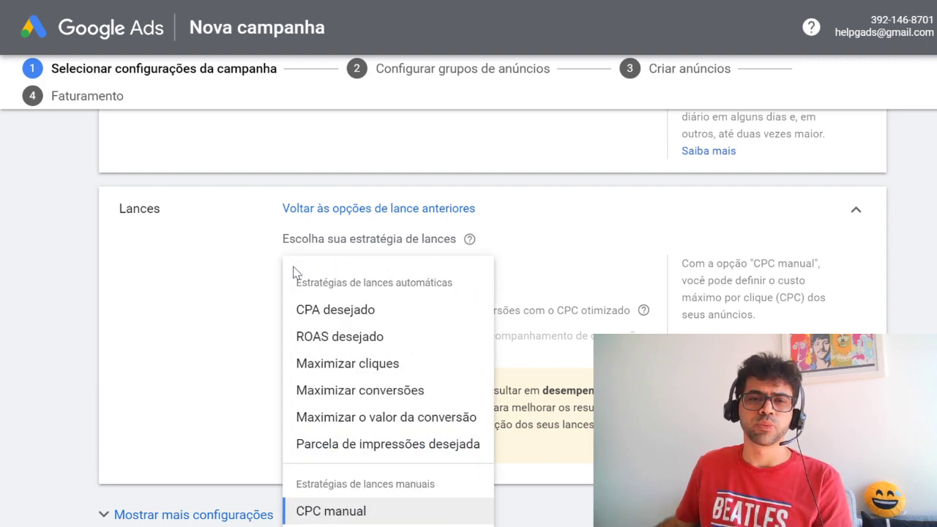
mouse_move(347, 404)
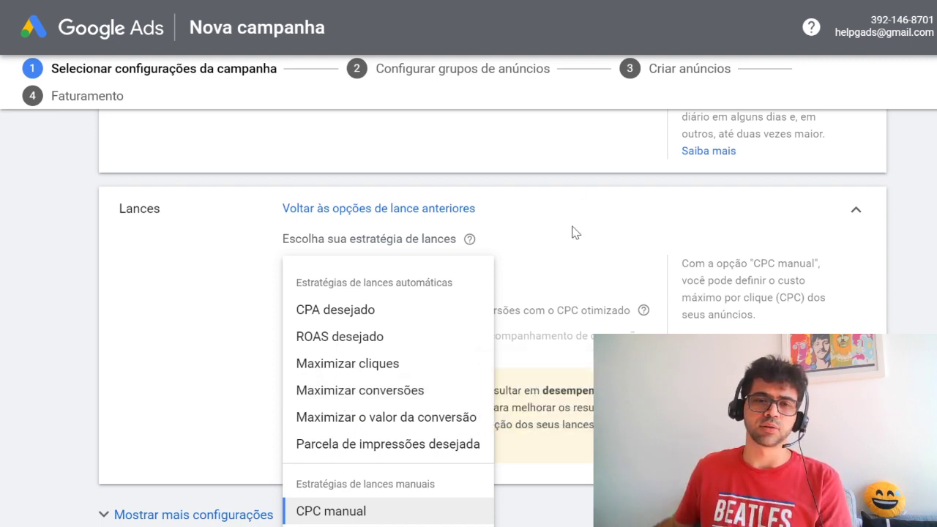
click(536, 279)
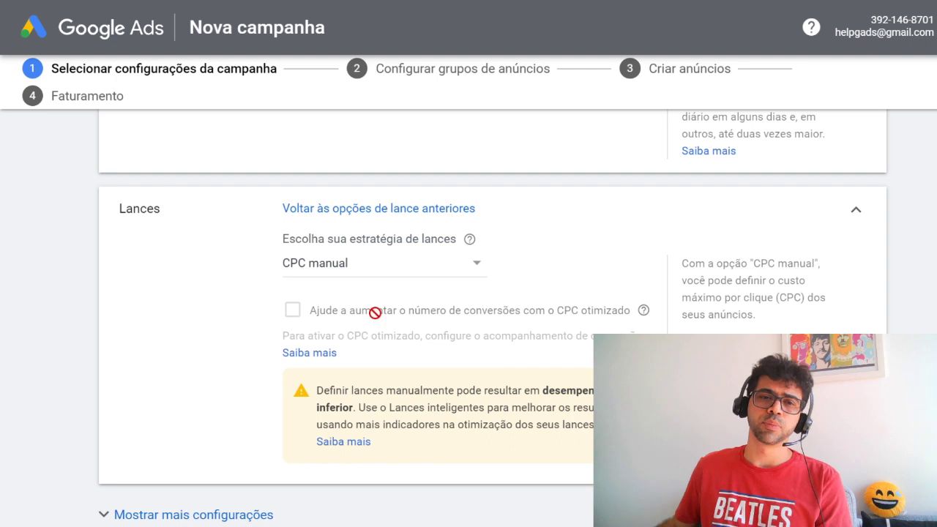
- Choose the automatic bid strategy CPA desejado and go back to the metric-based bidding options
click(310, 268)
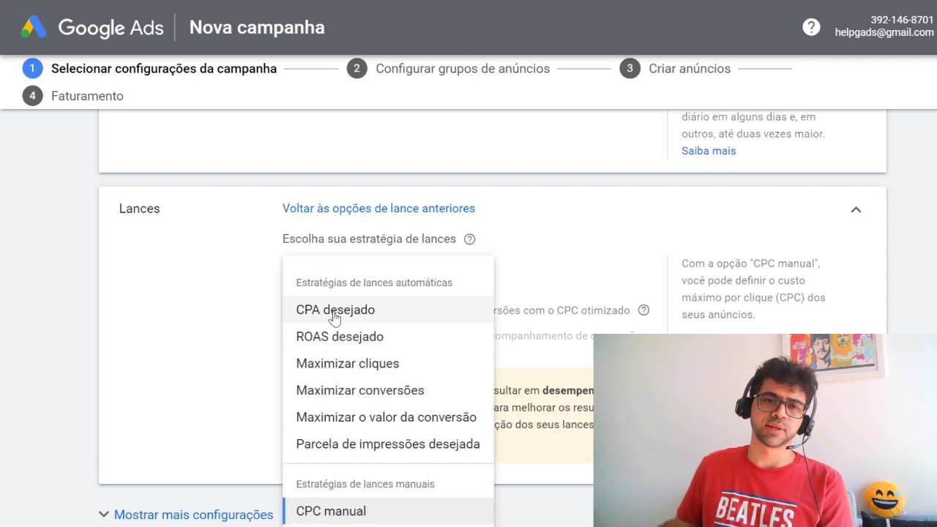
click(334, 315)
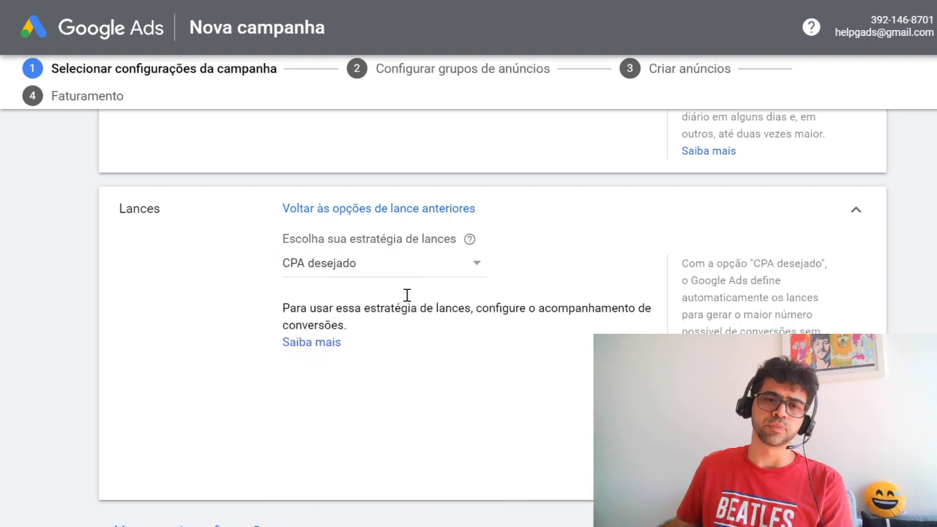
click(306, 265)
click(308, 309)
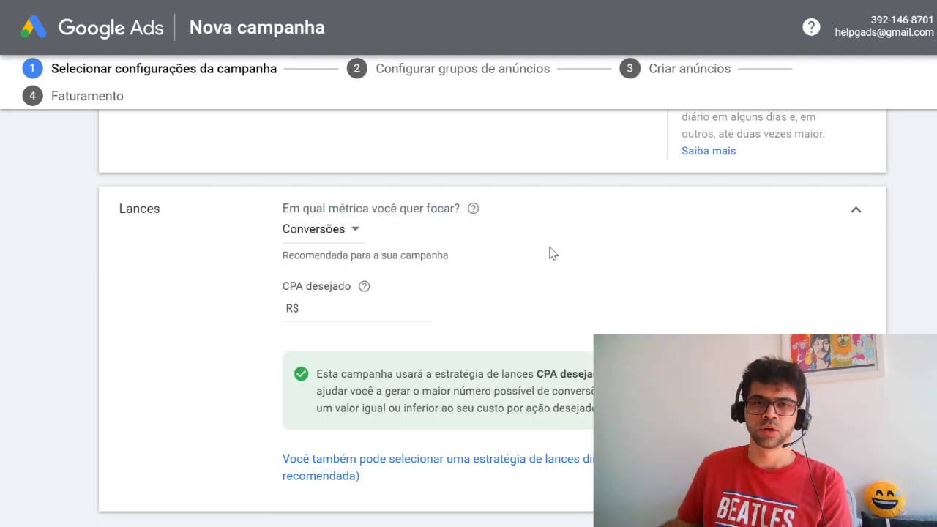
- Set the CPA desejado to R$ 50 for the campaign's bidding focused on Conversões
click(331, 236)
click(564, 256)
click(314, 310)
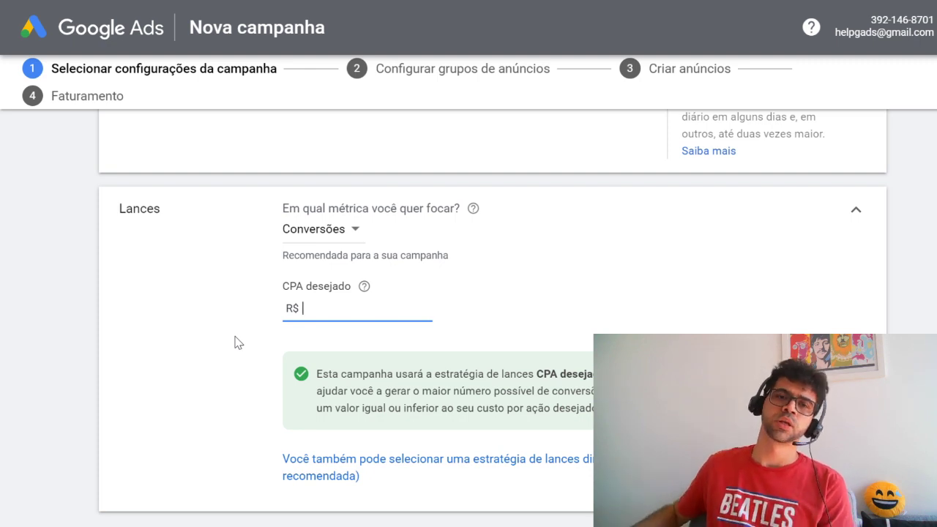
click(185, 346)
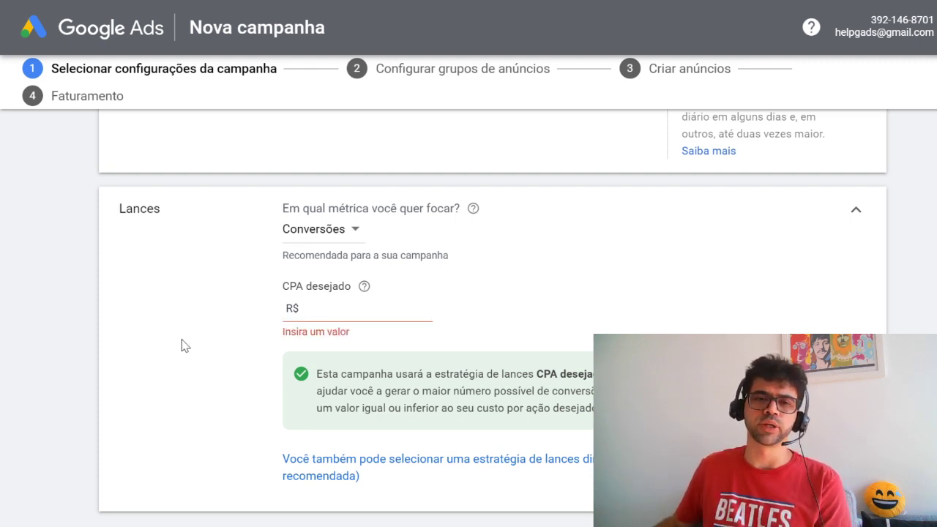
click(317, 309)
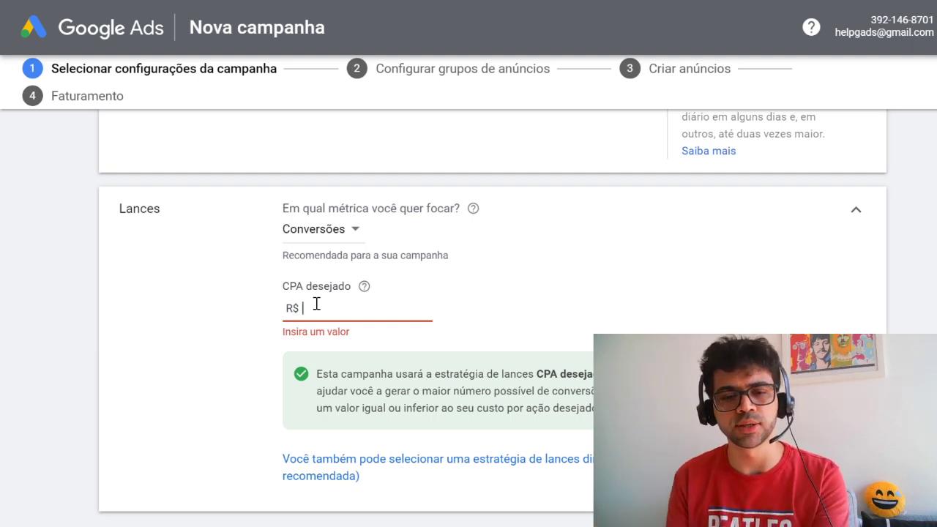
text(50)
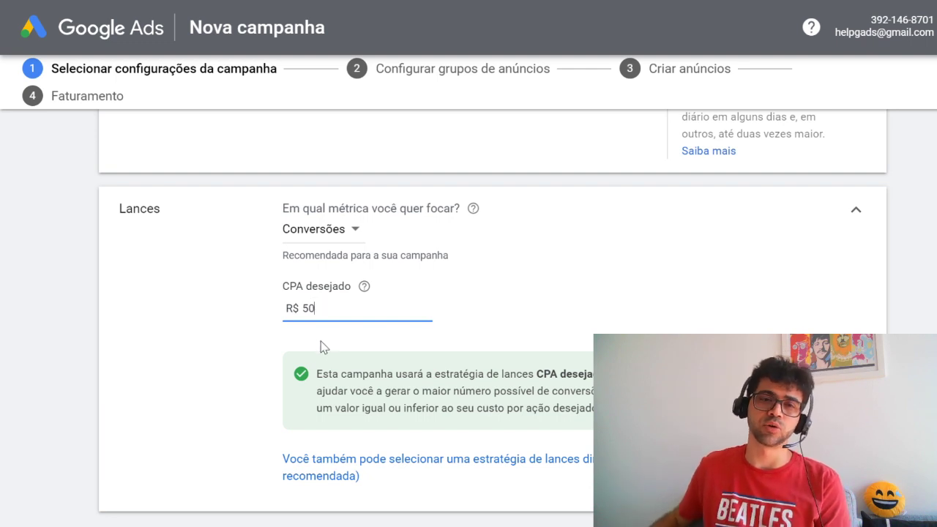
- Replace the CPA desejado amount in the bidding section with R$ 2
drag(326, 307, 278, 308)
text(2)
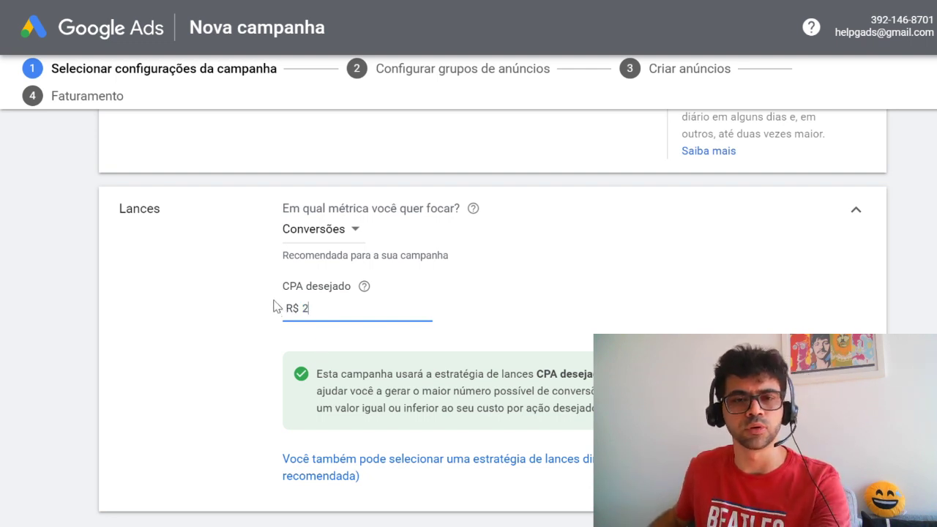
click(238, 326)
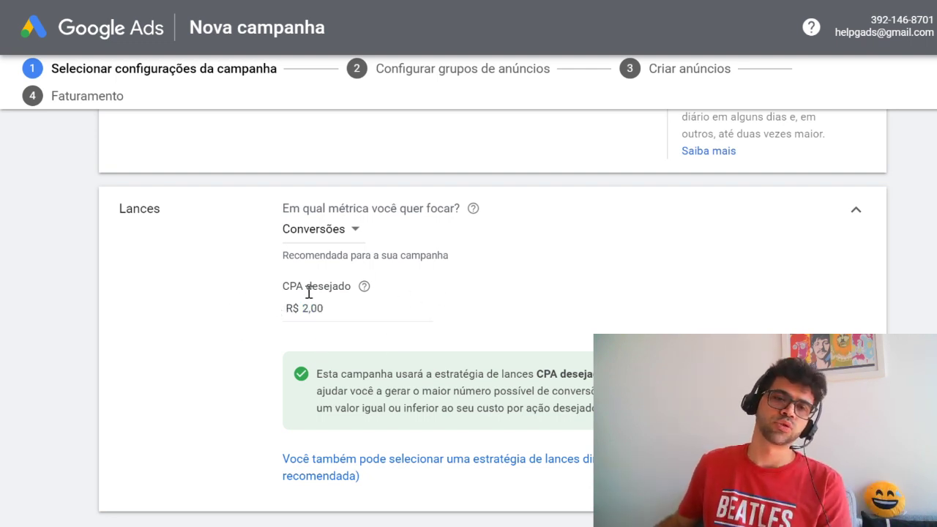
drag(158, 341, 157, 336)
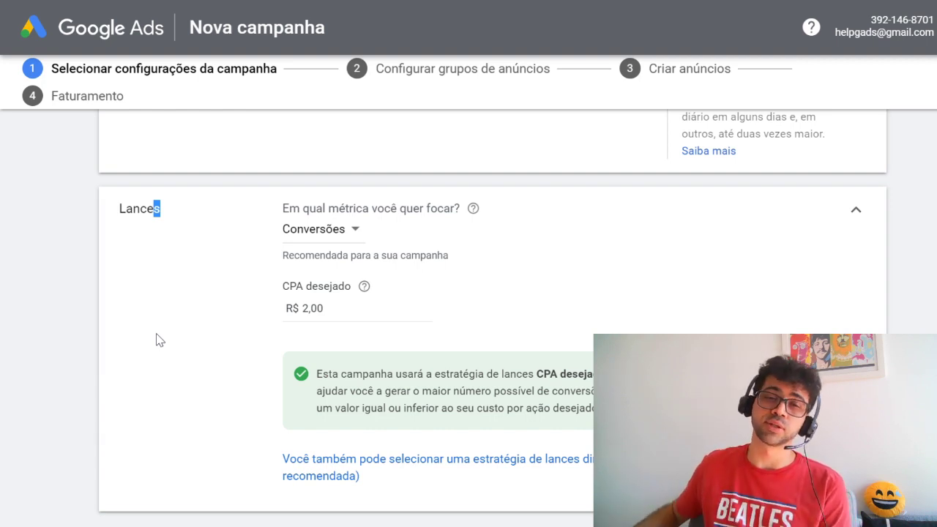
- Change the campaign's CPA desejado amount to R$ 40
click(328, 309)
drag(274, 303, 224, 320)
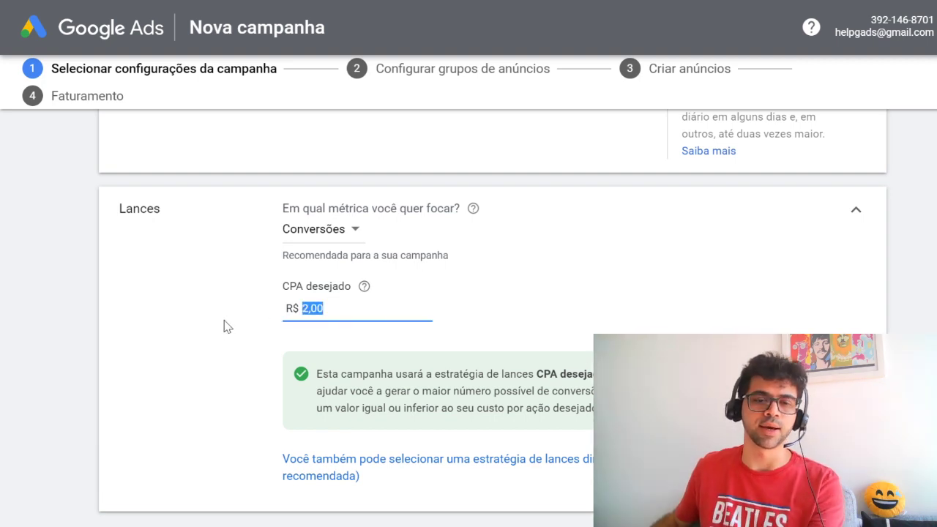
text(40)
click(203, 312)
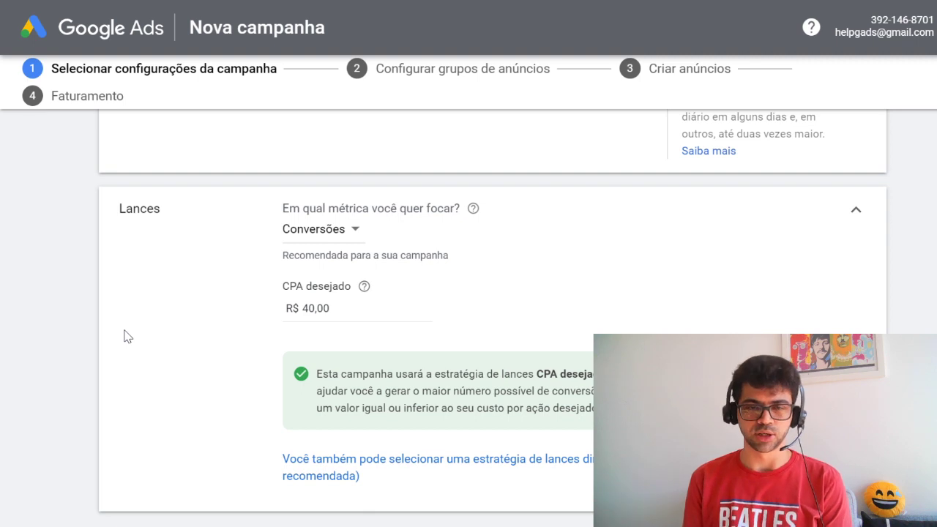
- Select a bid strategy directly and choose the manual strategy CPC manual for the campaign
click(329, 461)
click(356, 267)
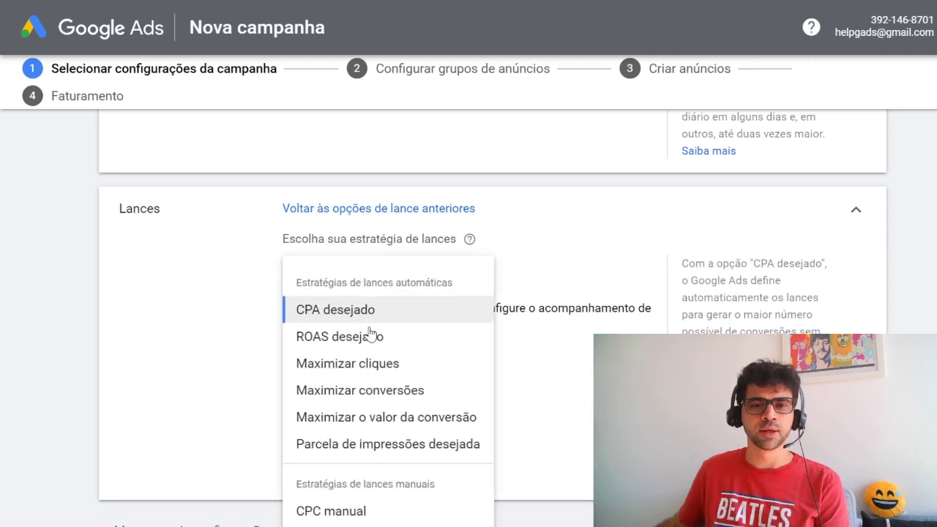
click(345, 515)
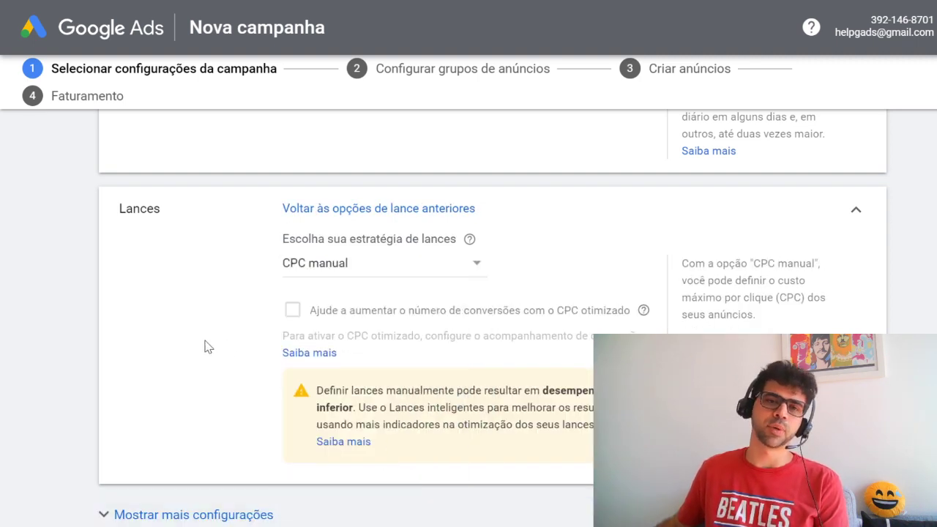
- Reveal the campaign's additional settings and expand the ad schedule section, Programação de anúncios
scroll(205, 340, down, 2)
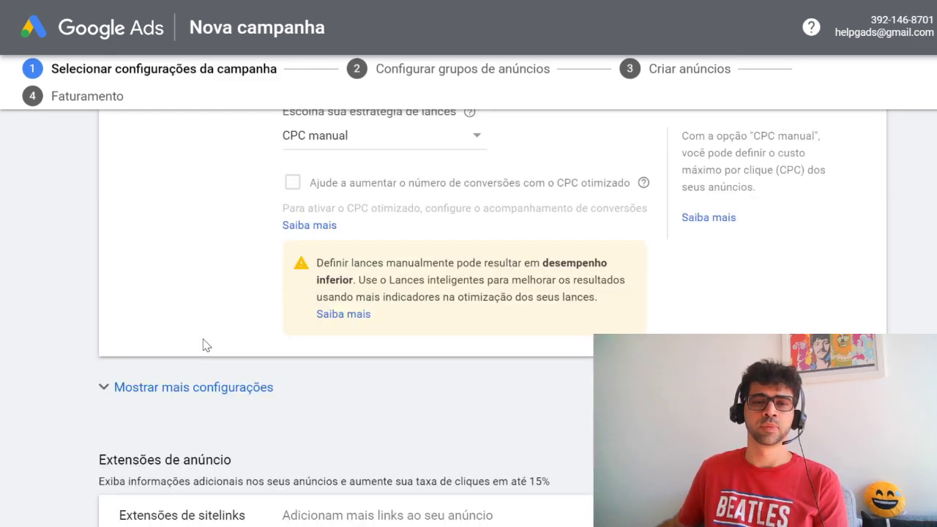
click(185, 386)
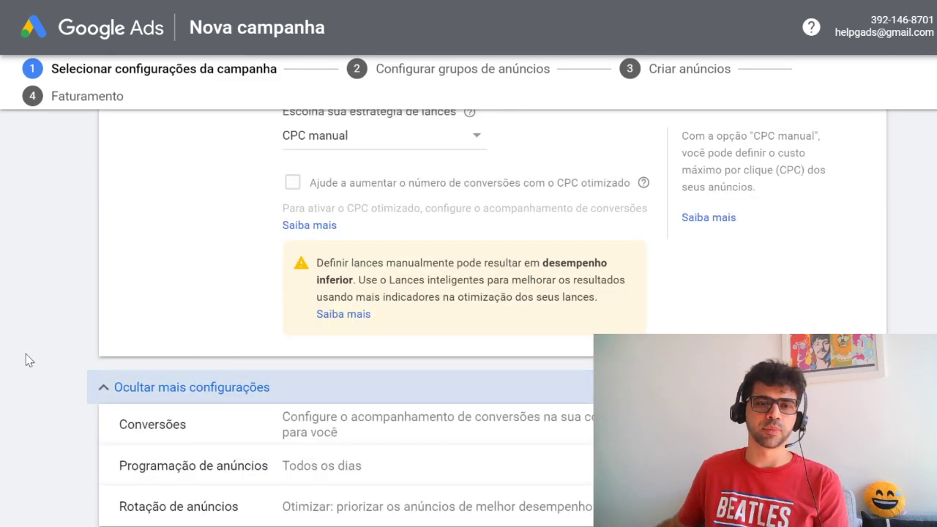
scroll(26, 355, down, 2)
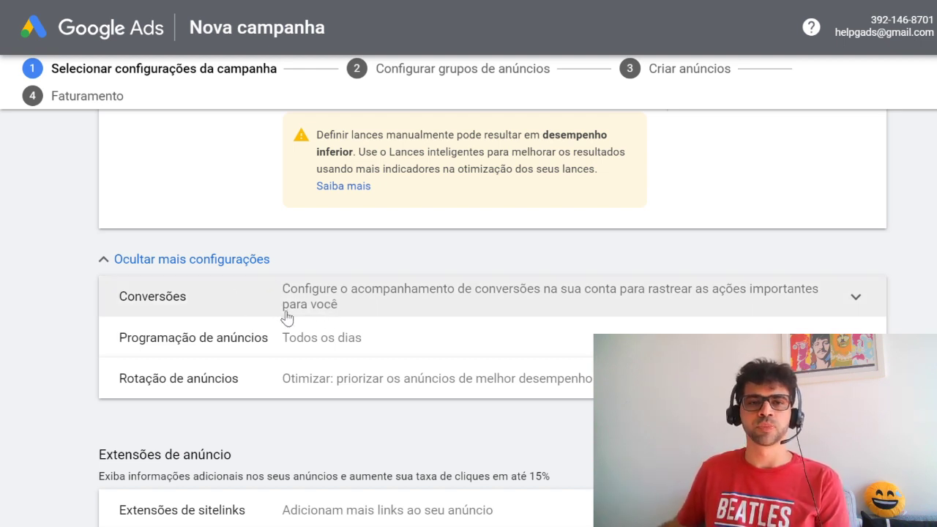
triple_click(296, 336)
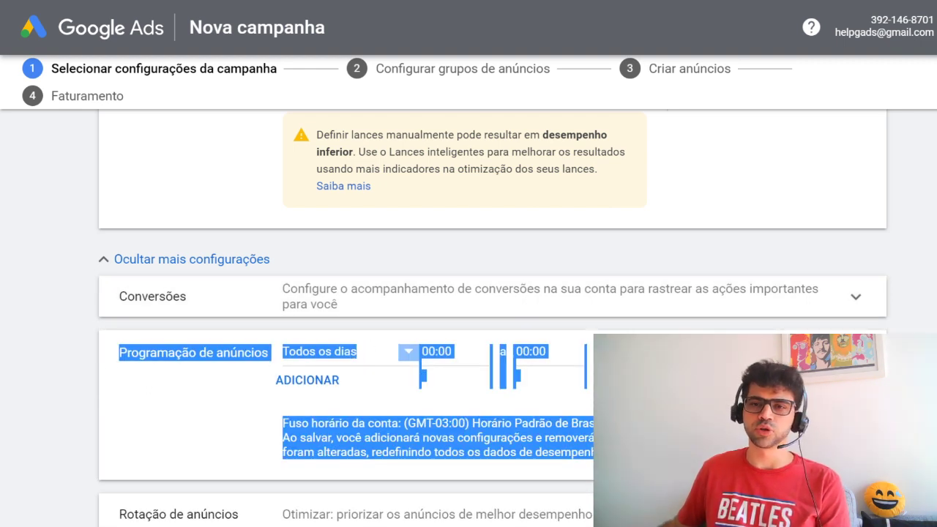
click(706, 388)
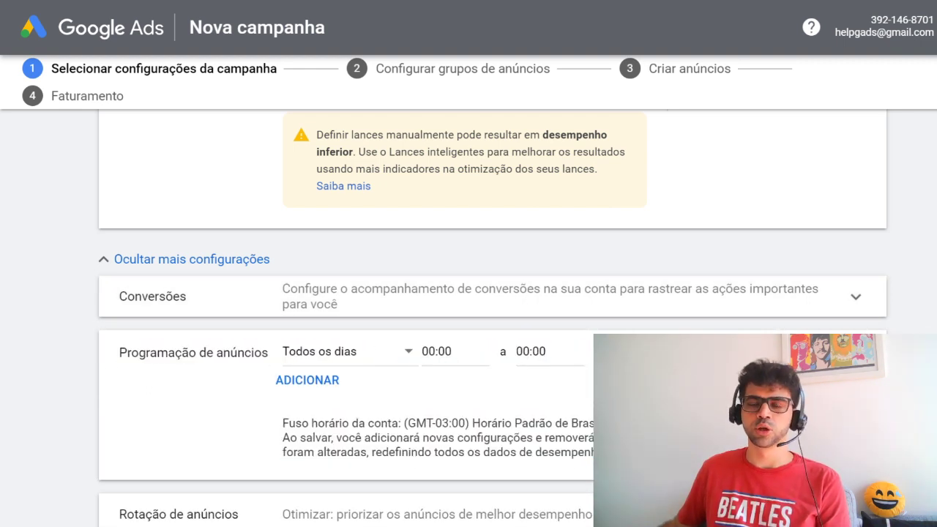
- Examine the day choices and the start time options available in the ad schedule
click(312, 351)
click(479, 393)
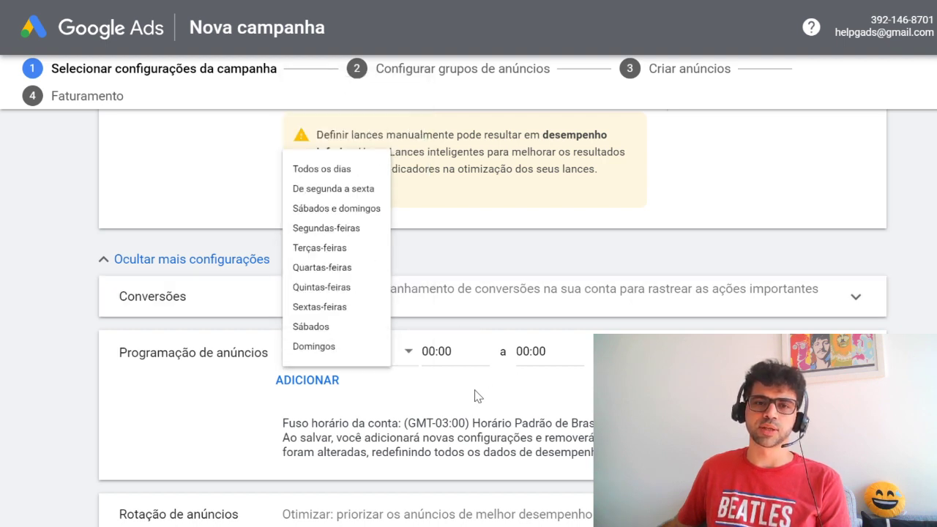
click(379, 354)
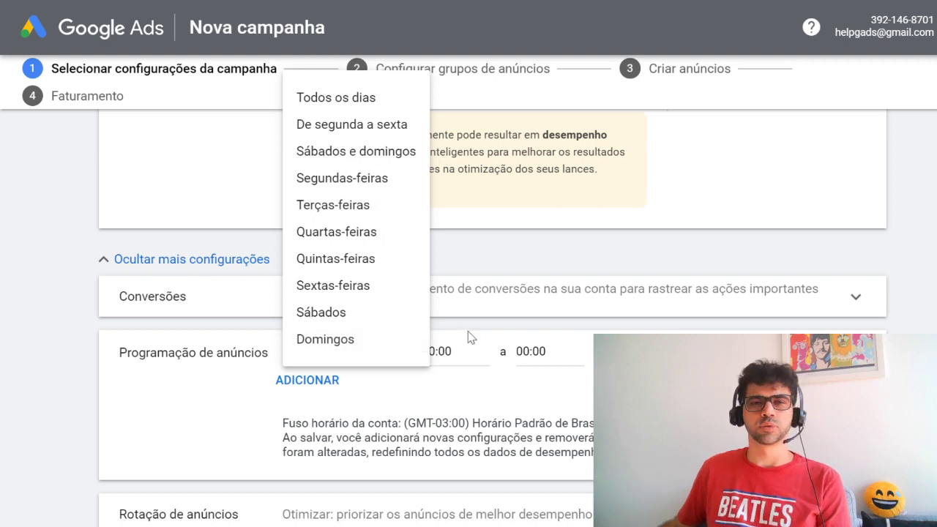
click(461, 353)
click(451, 394)
click(440, 353)
click(490, 382)
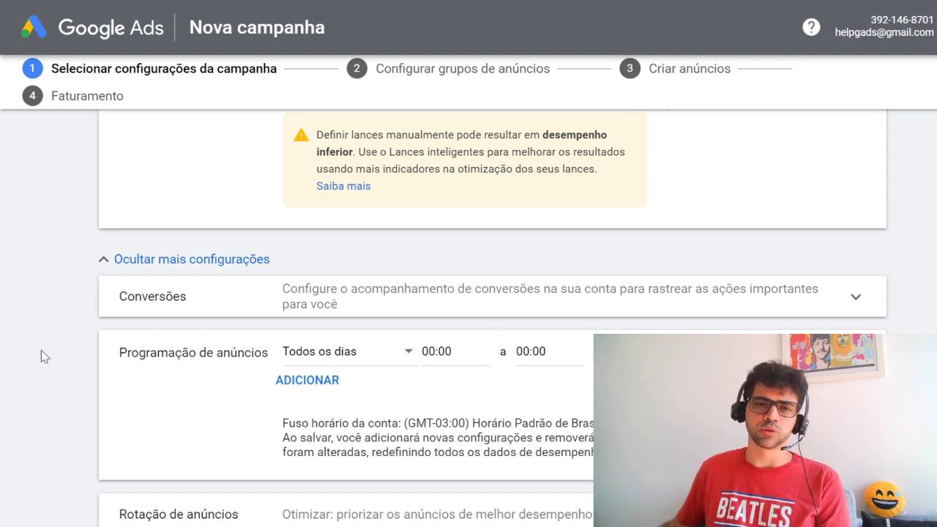
- Review the ad rotation options and ad extensions, and save the campaign settings to continue to the ad group setup
scroll(33, 344, down, 2)
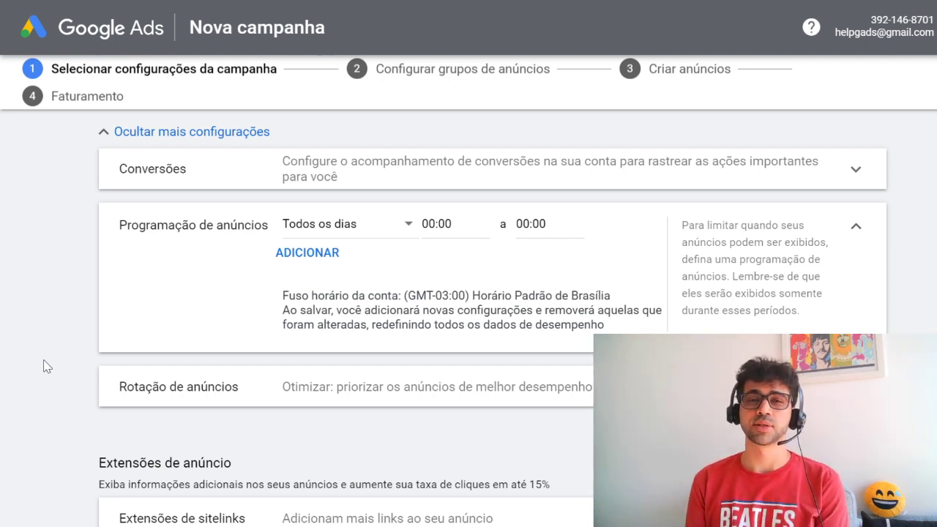
click(269, 389)
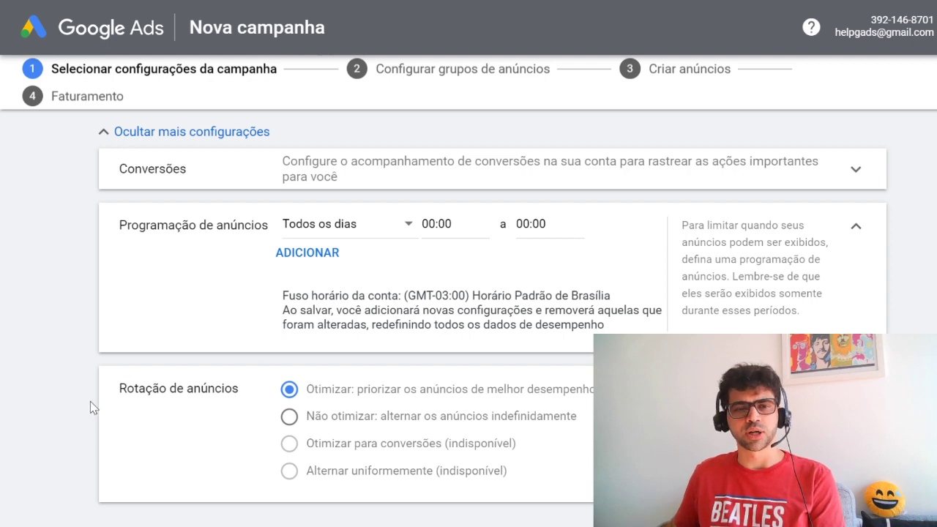
scroll(88, 400, down, 5)
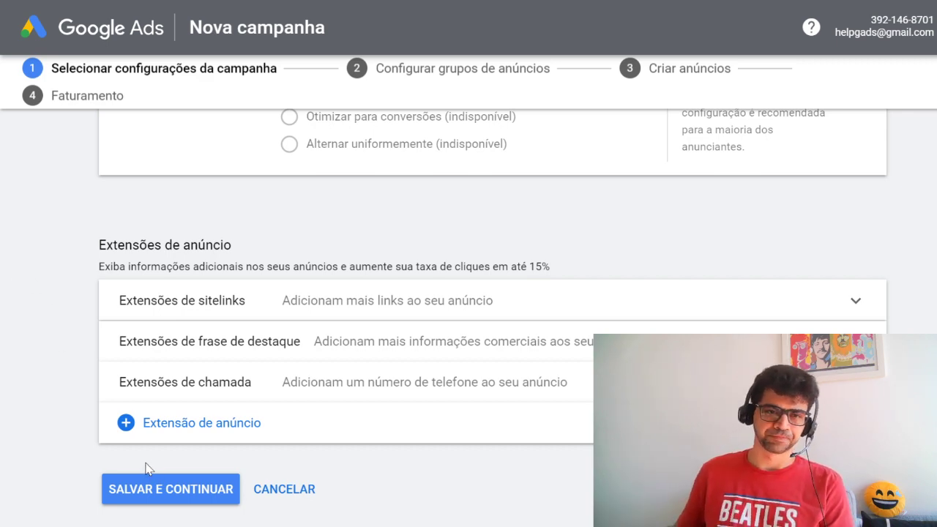
scroll(252, 269, up, 3)
scroll(232, 256, down, 3)
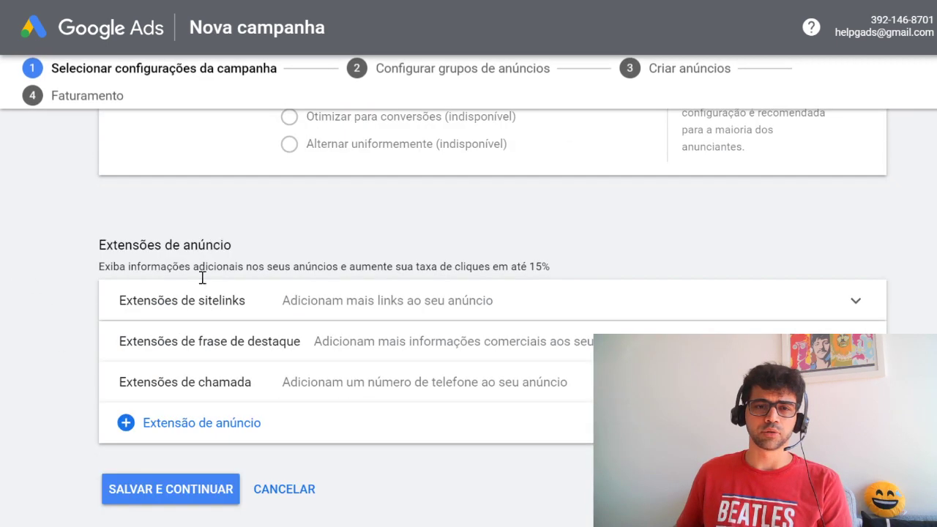
click(180, 497)
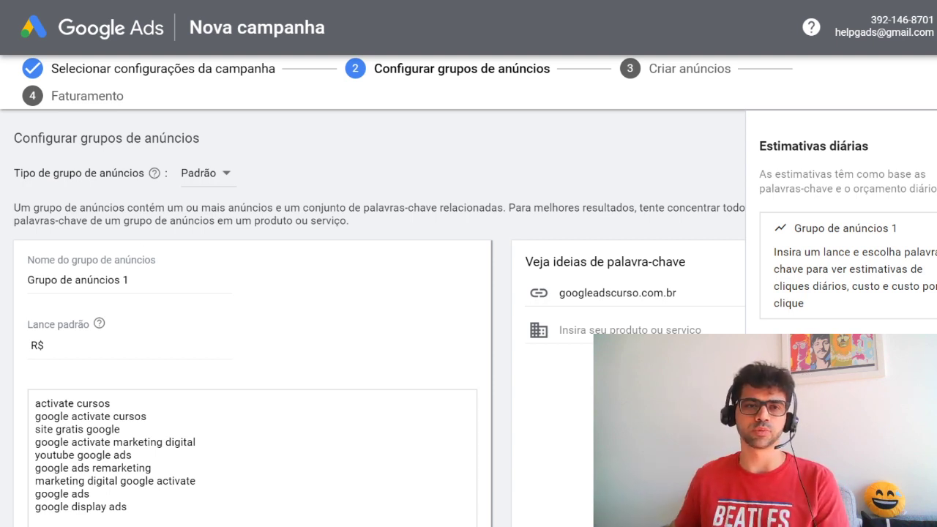
- Name the ad group Aula Grátis de Google Ads and set its default bid to R$ 3
triple_click(132, 278)
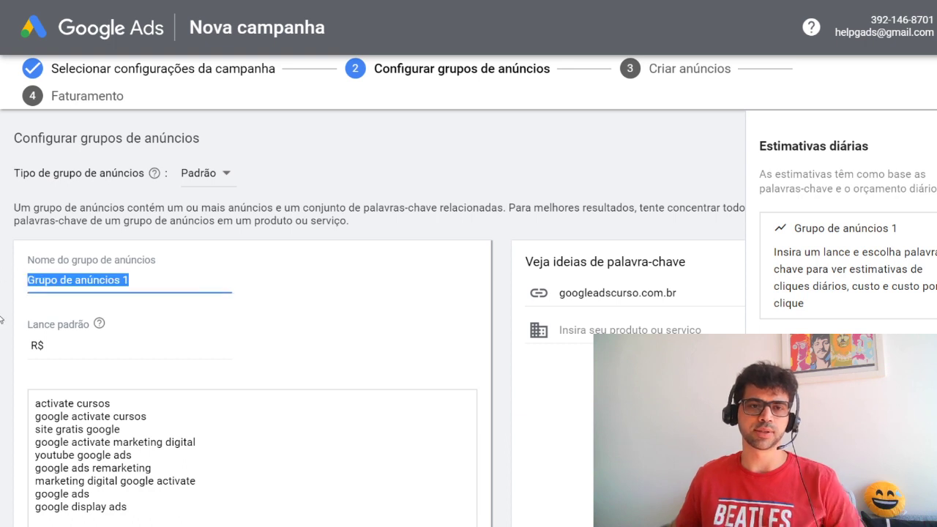
text(AULA)
key(BackSpace)
key(BackSpace)
key(BackSpace)
text(ula Gr)
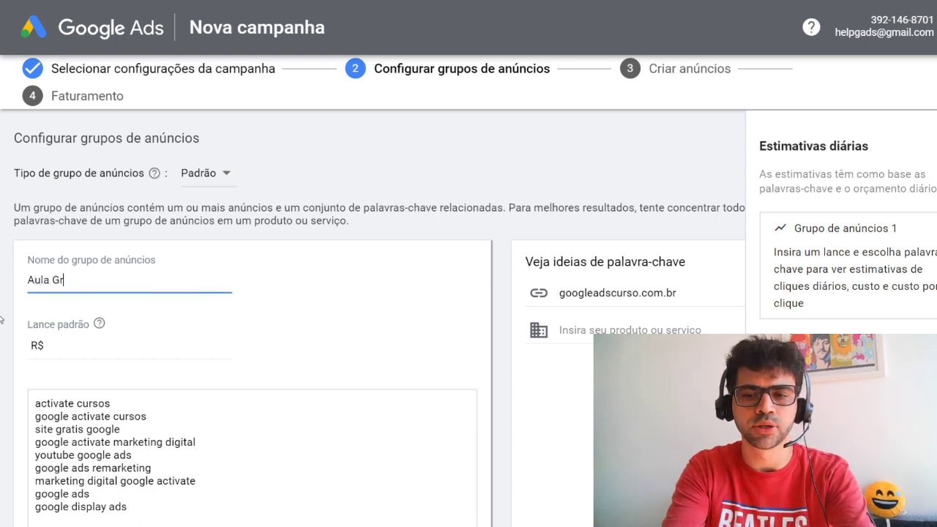
text(átis de Google Ads)
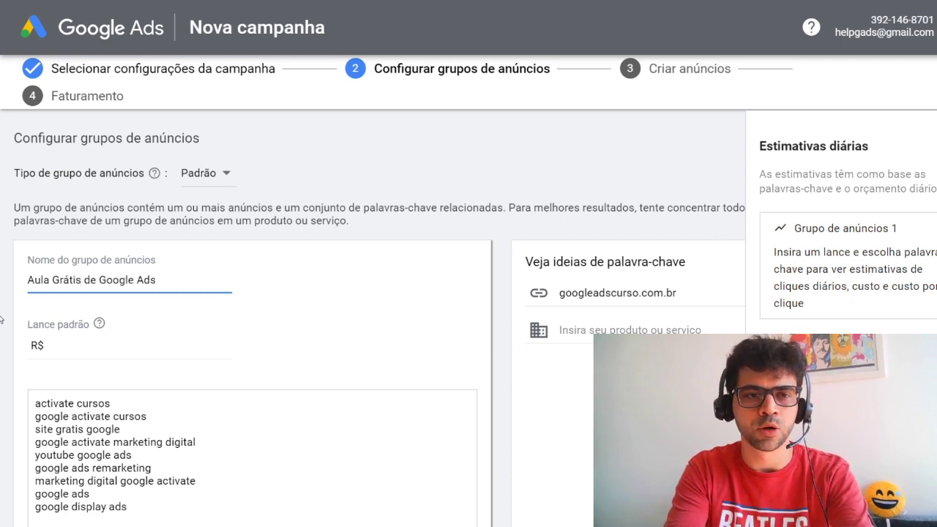
key(Tab)
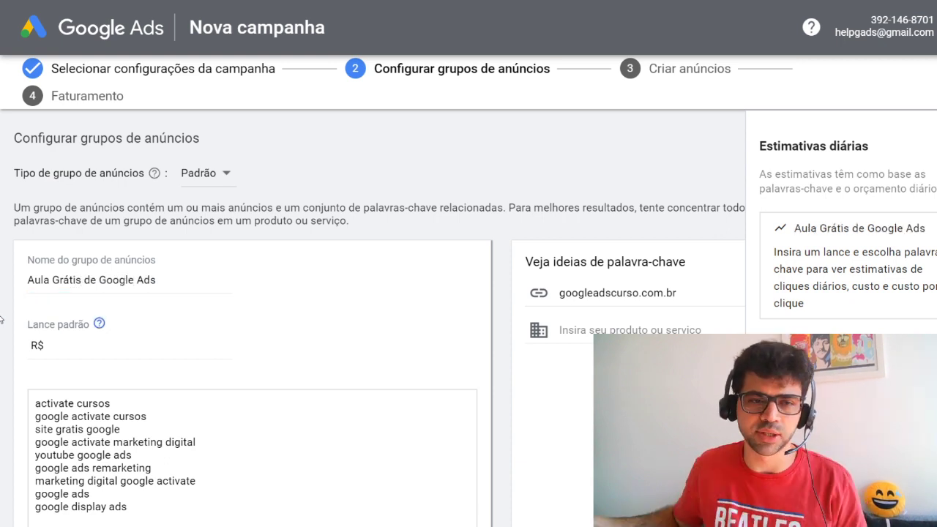
click(52, 346)
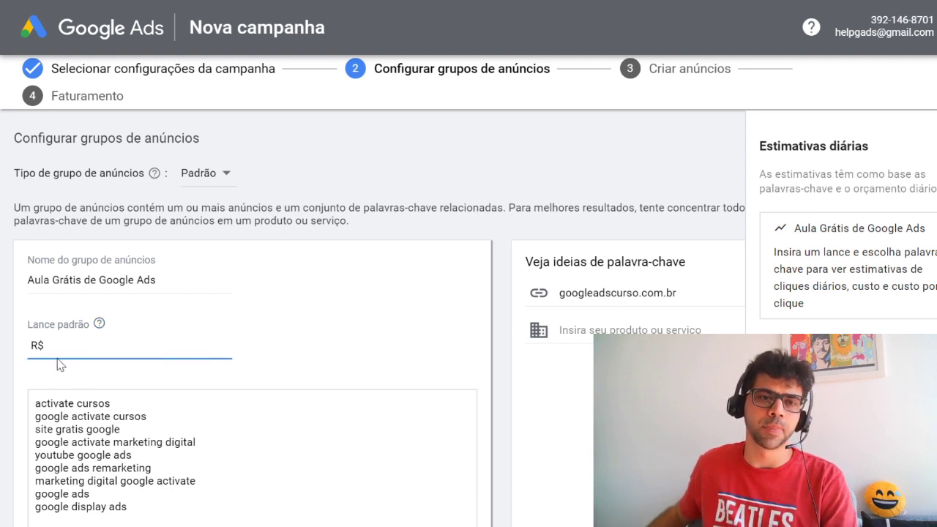
text(3)
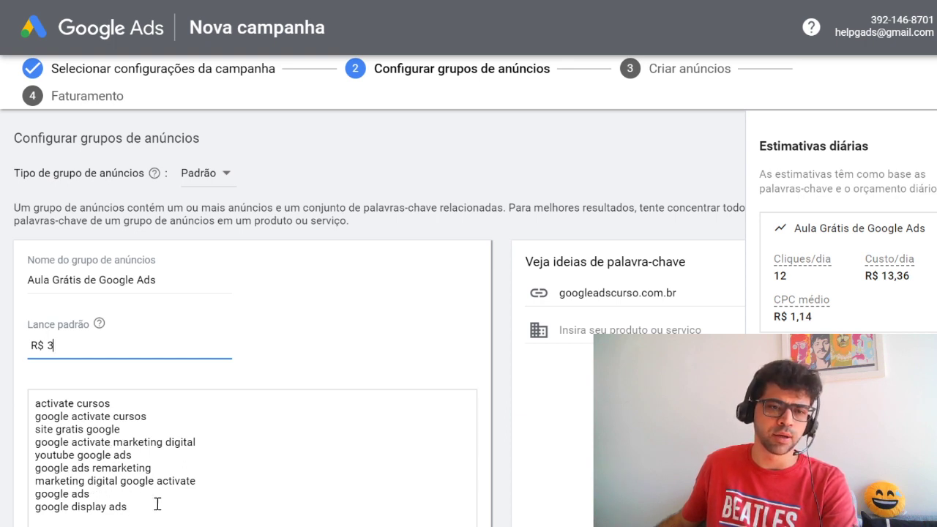
- Replace the suggested keywords with aula gratis de google ads, google ads aula gratis, aula gratuita de google ads and aula de google ads de graça
drag(161, 505, 4, 380)
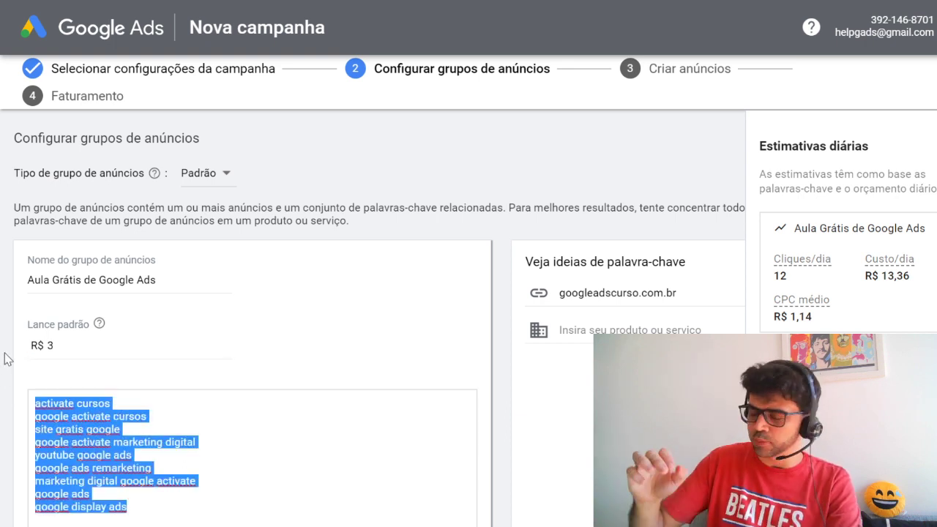
key(Delete)
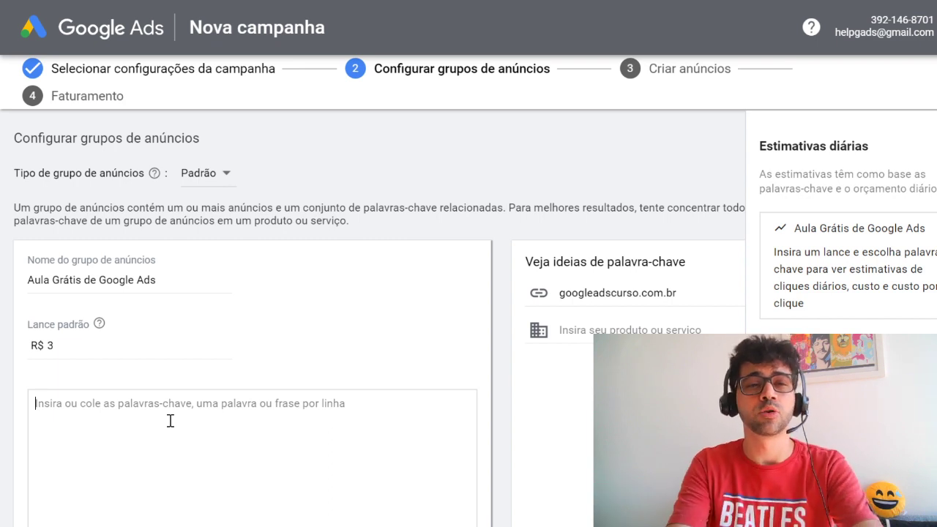
text(aula grat)
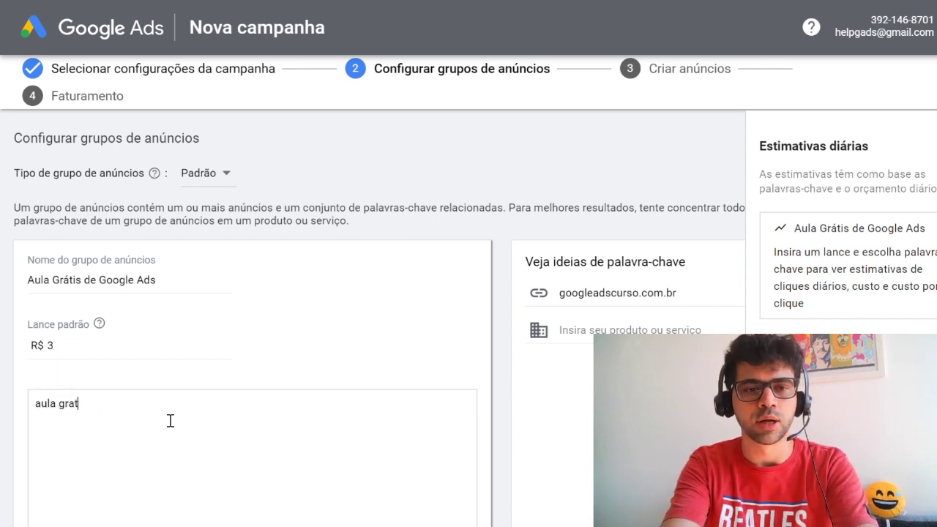
text(is de google ads)
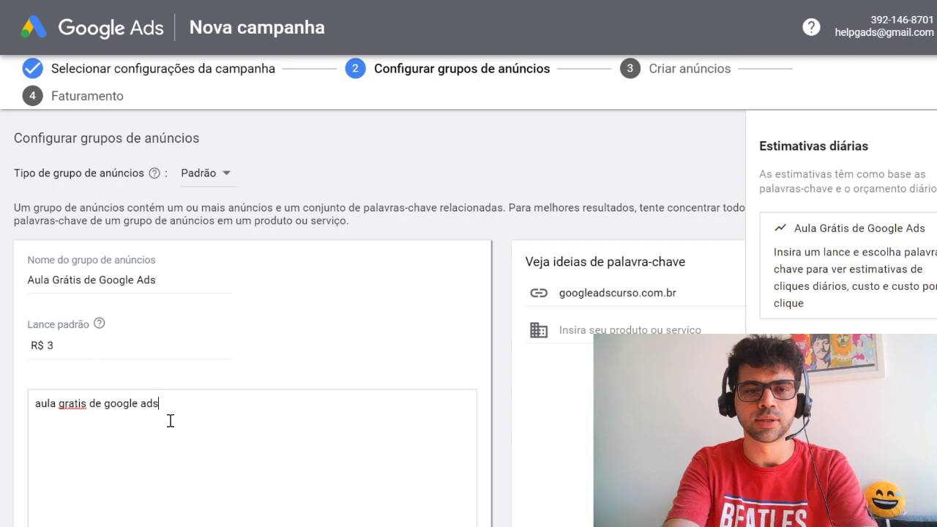
key(Return)
text(google ads aula gratis aula gratuita de google ads aula de google ads de graça)
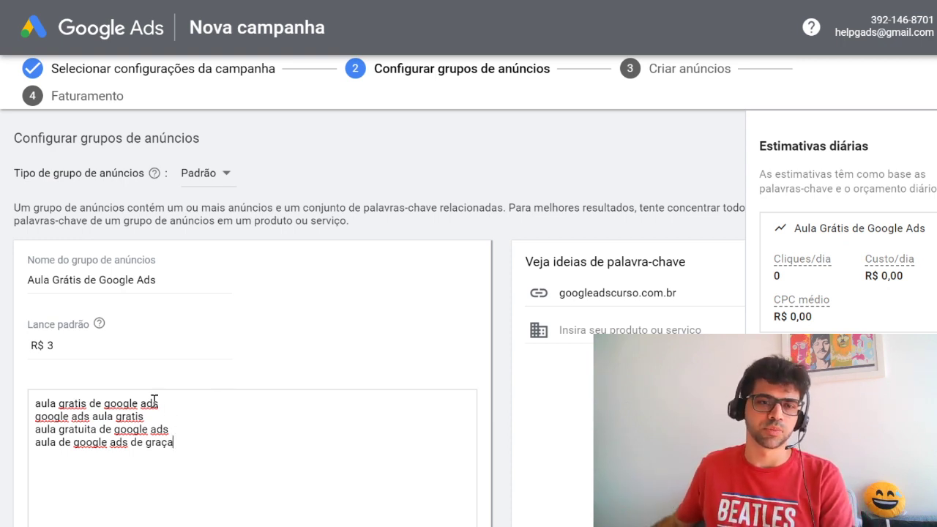
- Review the four entered keywords and the match type notation explained below the keyword list
scroll(159, 414, down, 2)
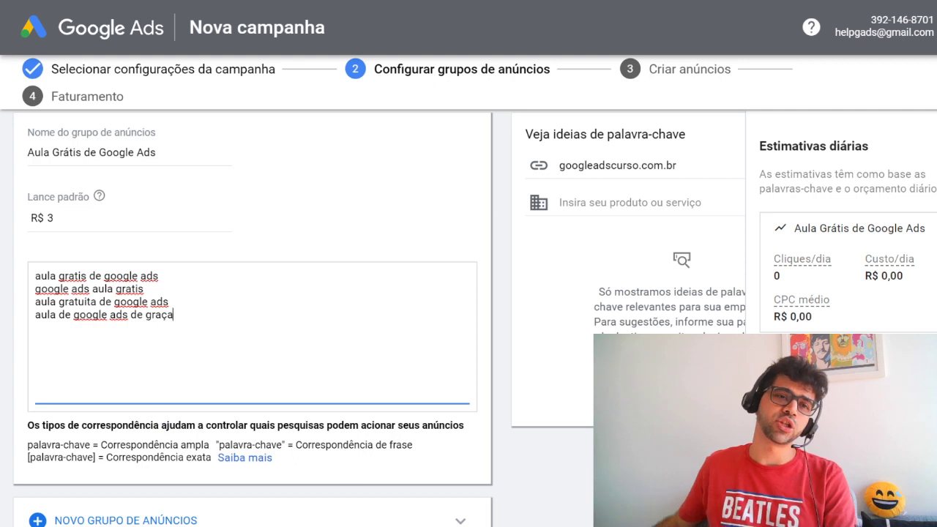
drag(184, 321, 24, 267)
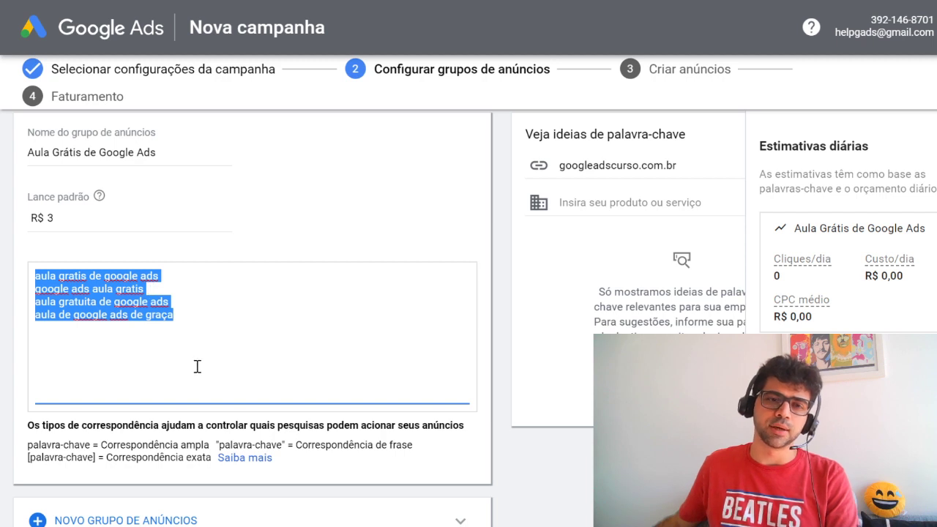
key(Left)
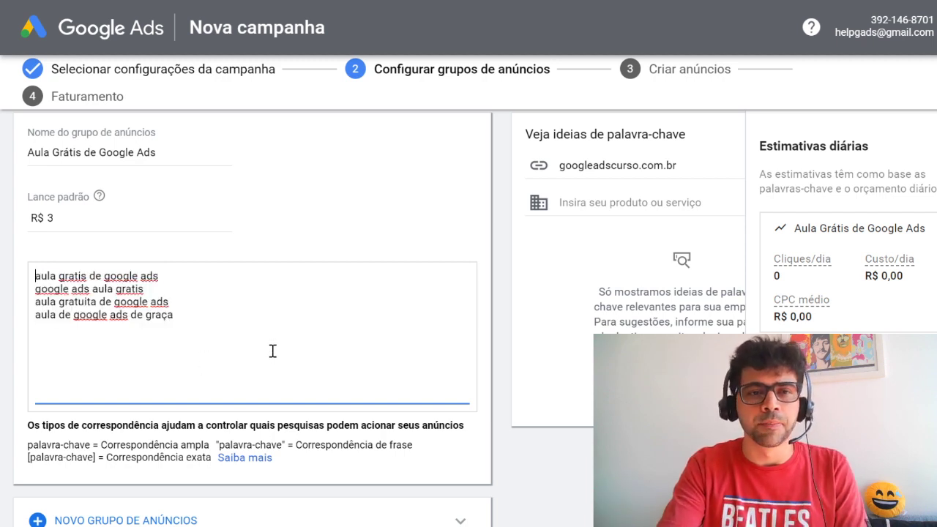
key(Right)
key(Right)
key(Right)
key(Right)
key(Right)
key(Right)
key(Right)
key(Right)
key(Right)
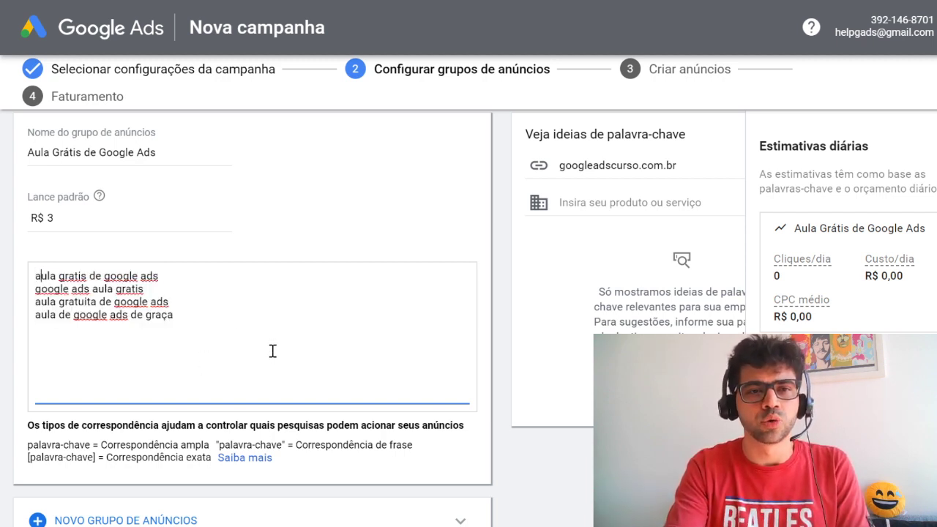
key(Right)
key(Right)
key(Right)
key(Right)
key(Right)
key(Right)
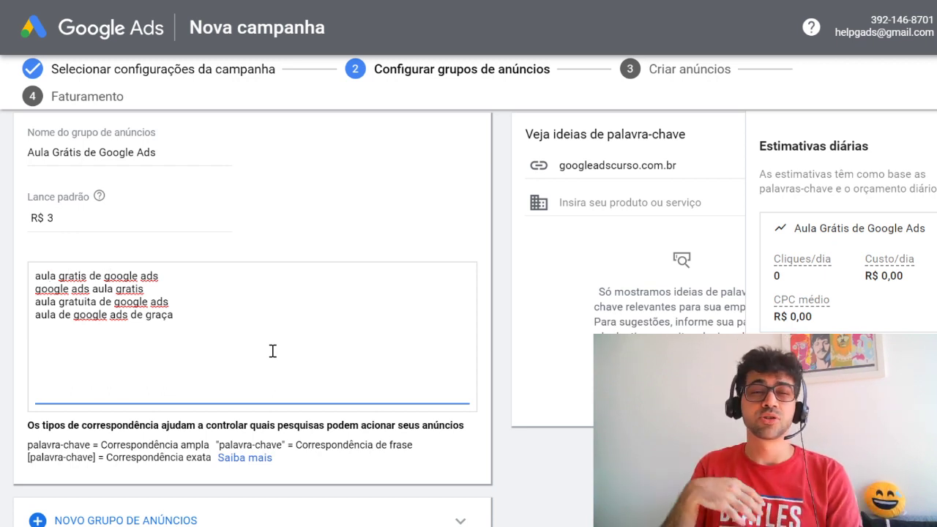
key(Right)
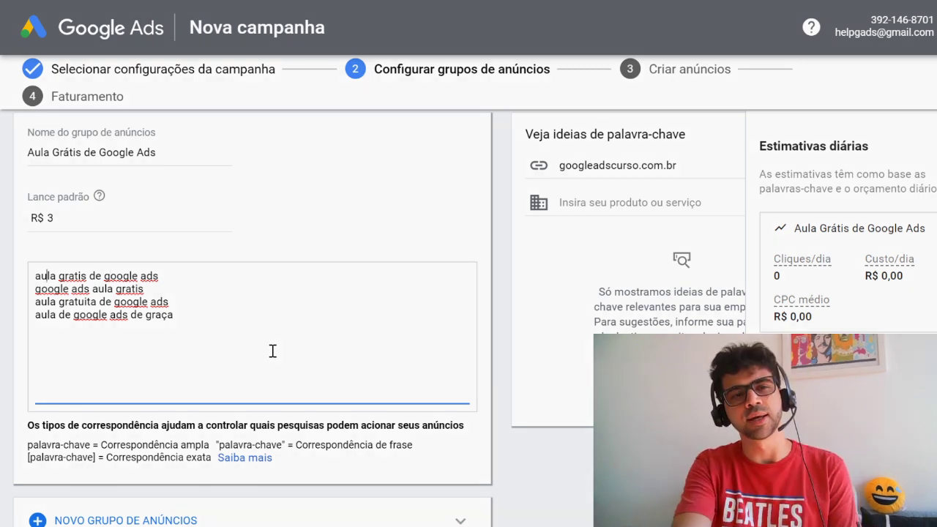
key(Right)
key(Right)
key(Right)
key(Right)
key(Right)
key(Right)
key(Right)
key(Right)
key(Right)
key(Right)
key(Right)
key(Right)
key(Right)
key(Right)
key(Right)
key(Right)
key(Right)
key(Right)
key(Right)
key(Right)
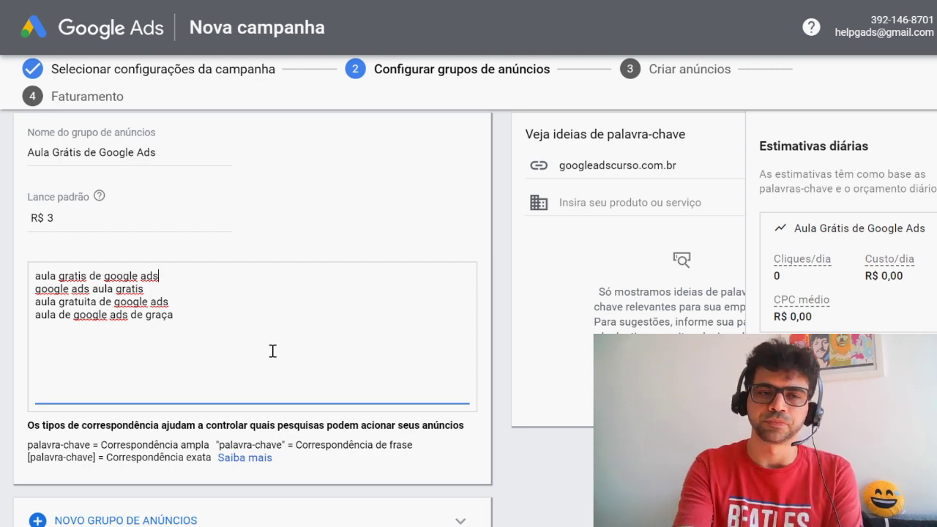
- Add broad match modifiers to the second keyword so it reads +google +ads aula +gratis
key(Left)
key(Left)
key(Left)
key(Left)
key(Left)
key(Left)
key(Left)
key(Left)
key(Left)
key(Left)
key(Left)
key(Left)
key(Left)
key(Left)
key(Left)
key(Left)
key(Left)
key(Left)
key(Left)
key(Left)
key(Left)
key(Left)
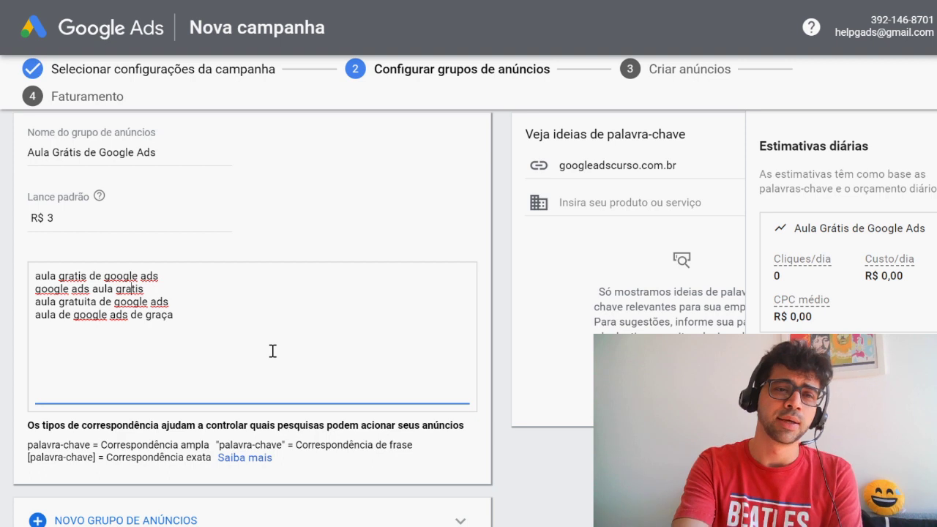
key(Right)
key(Left)
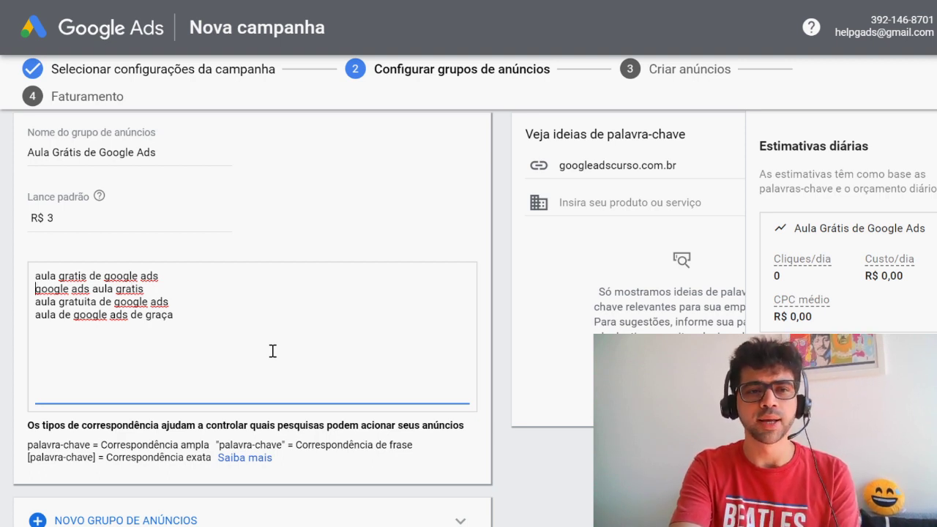
text(+)
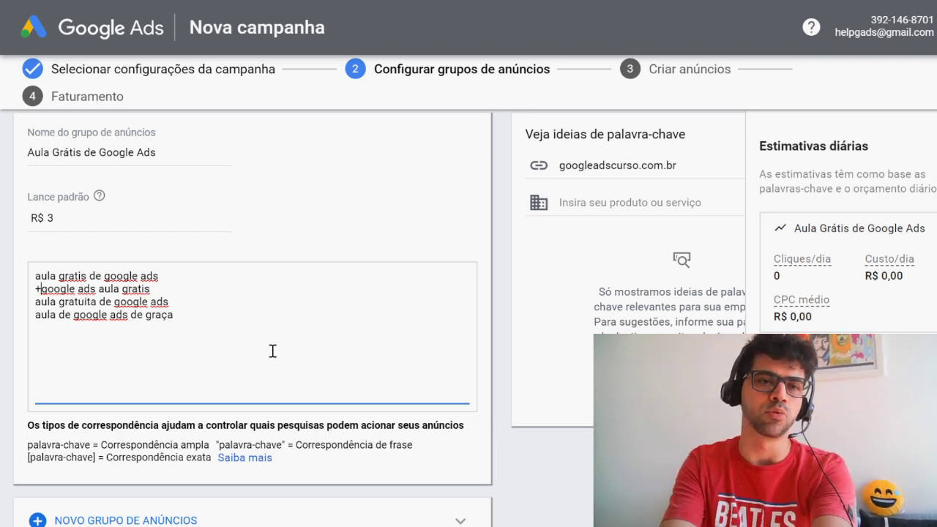
key(Right)
key(Right)
key(Right)
key(Right)
key(Right)
key(Right)
key(Right)
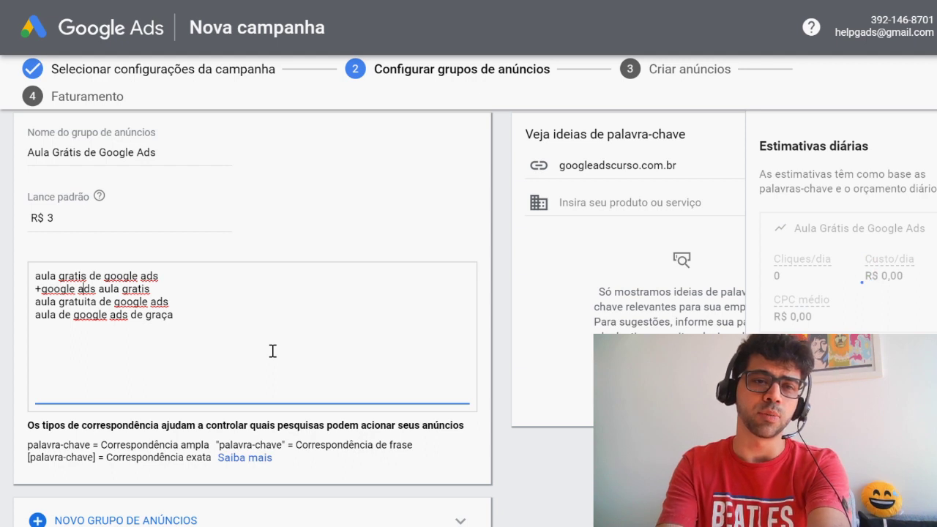
text(+)
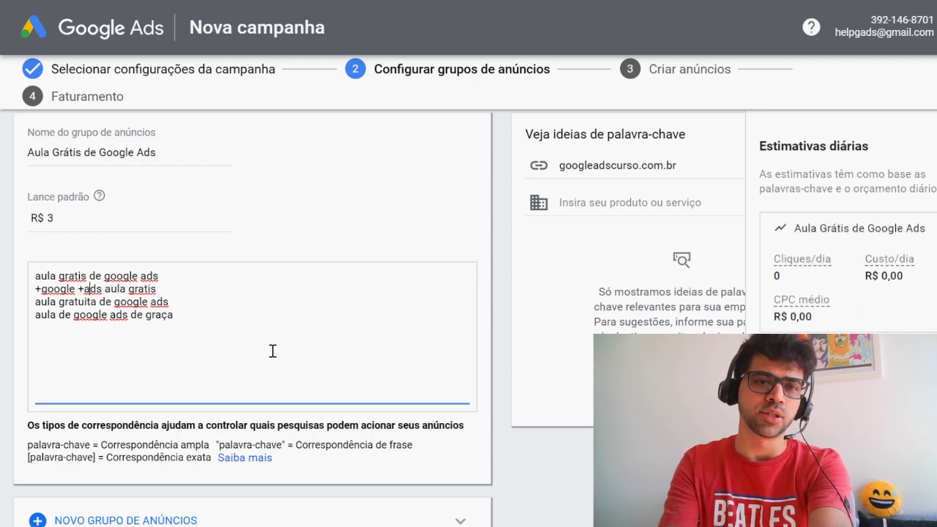
key(Right)
key(Right)
key(Right)
key(Right)
key(Right)
key(Right)
key(Right)
key(Right)
key(Right)
text(+)
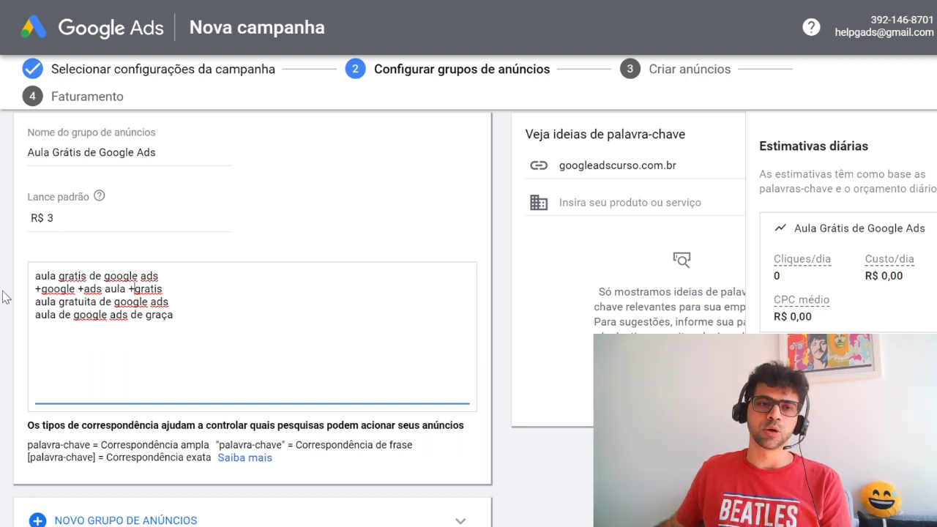
- Set the third keyword to phrase match by enclosing aula gratuita de google ads in double quotation marks
click(37, 301)
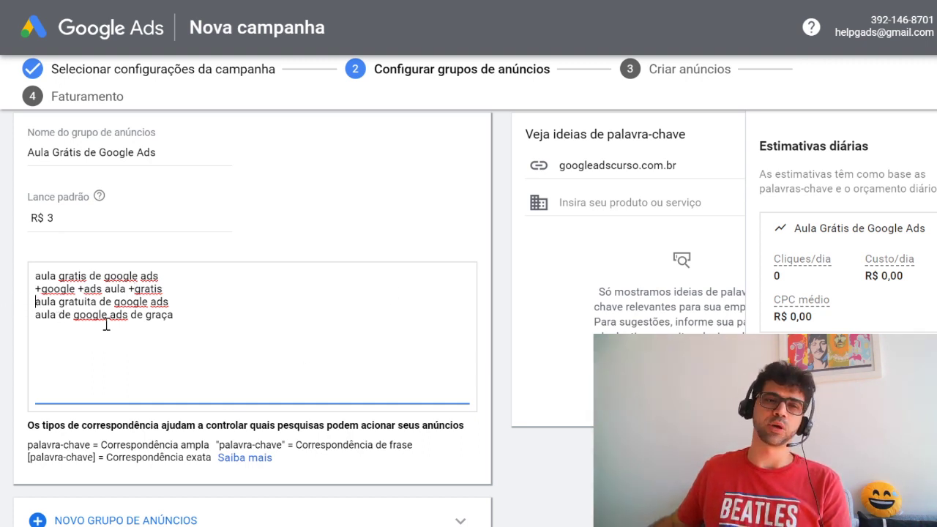
text(")
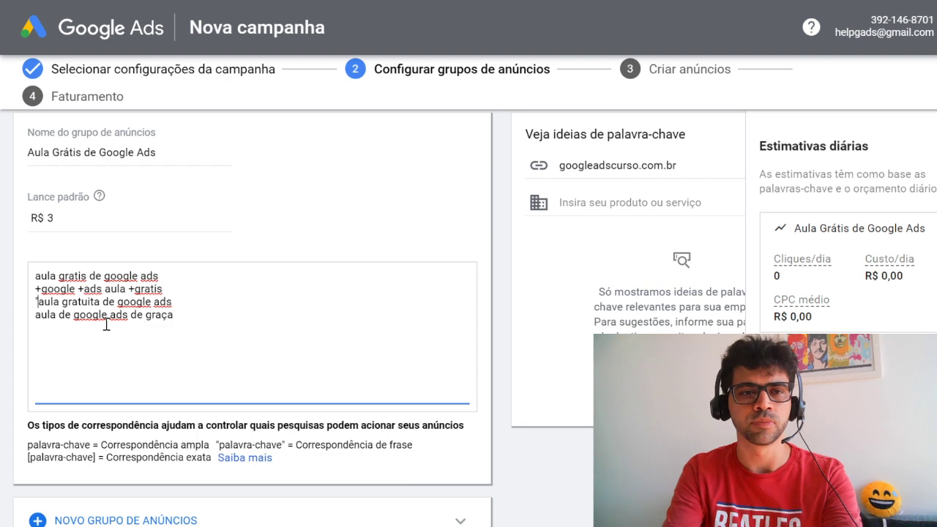
key(Right)
key(Right)
key(Right)
key(Right)
key(Right)
key(Right)
key(Right)
key(Right)
key(Right)
key(Left)
text(")
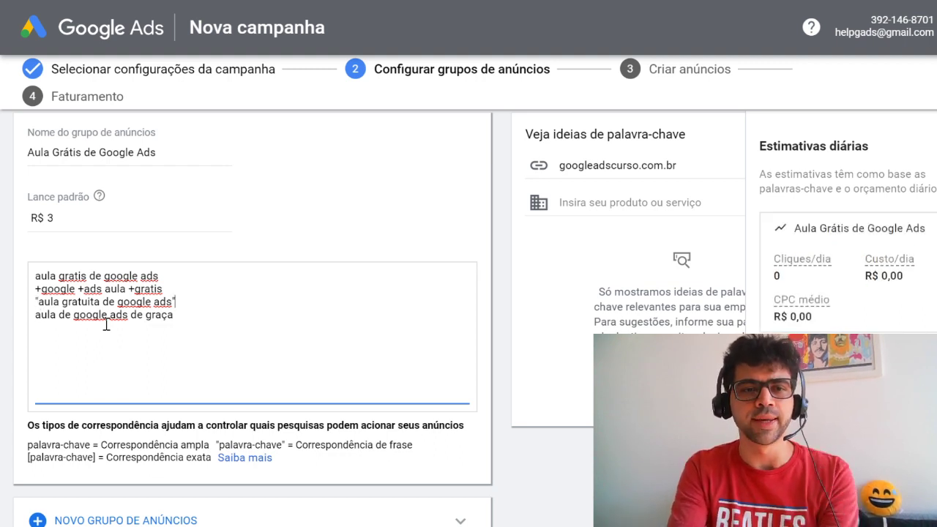
key(Left)
key(Left)
key(Left)
key(Left)
key(Left)
key(Left)
key(Left)
key(Left)
key(Left)
key(Left)
key(Left)
key(Left)
key(Left)
key(Left)
key(Left)
key(Left)
key(Left)
key(Left)
key(Left)
key(Left)
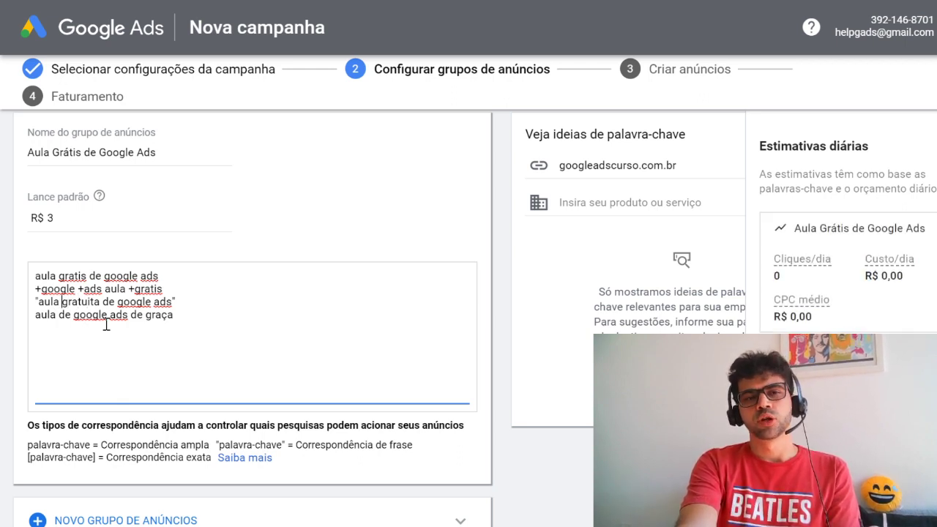
key(Right)
key(Right)
key(Right)
key(Right)
key(Right)
key(Right)
key(Right)
key(Right)
key(Right)
key(Right)
key(Right)
key(Right)
key(Right)
key(Right)
key(Right)
key(Right)
key(Right)
key(Right)
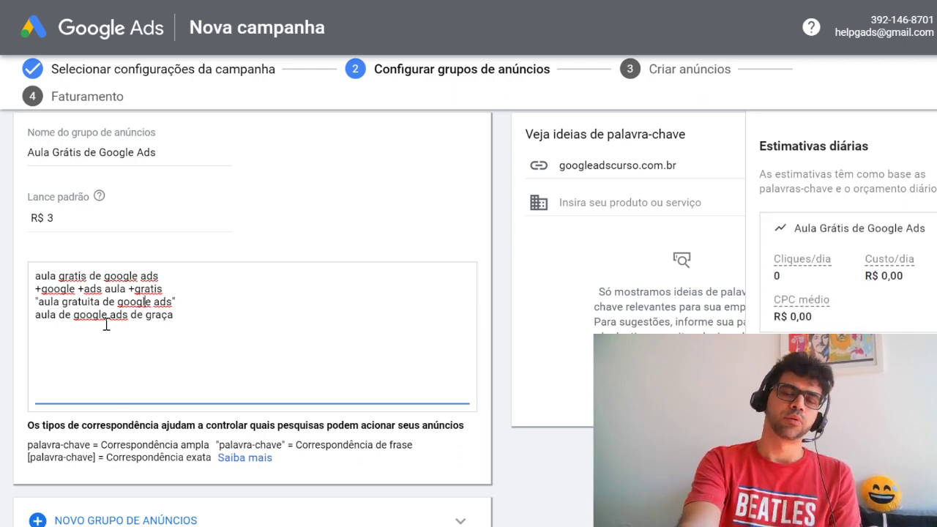
key(Left)
key(Left)
key(Left)
key(Left)
key(Left)
key(Left)
key(Left)
key(Left)
key(Left)
key(Left)
key(Left)
key(Left)
key(Left)
key(Left)
key(Left)
key(Left)
key(Left)
key(Left)
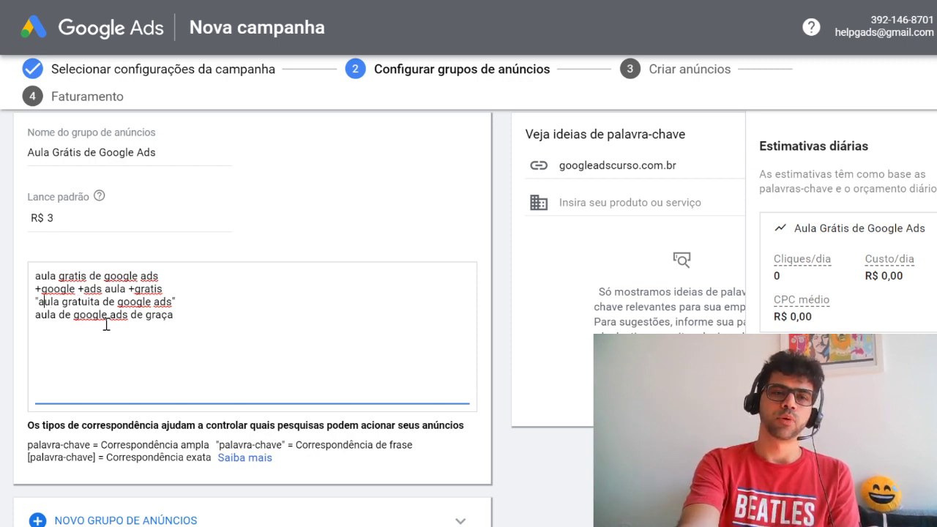
key(Left)
key(Left)
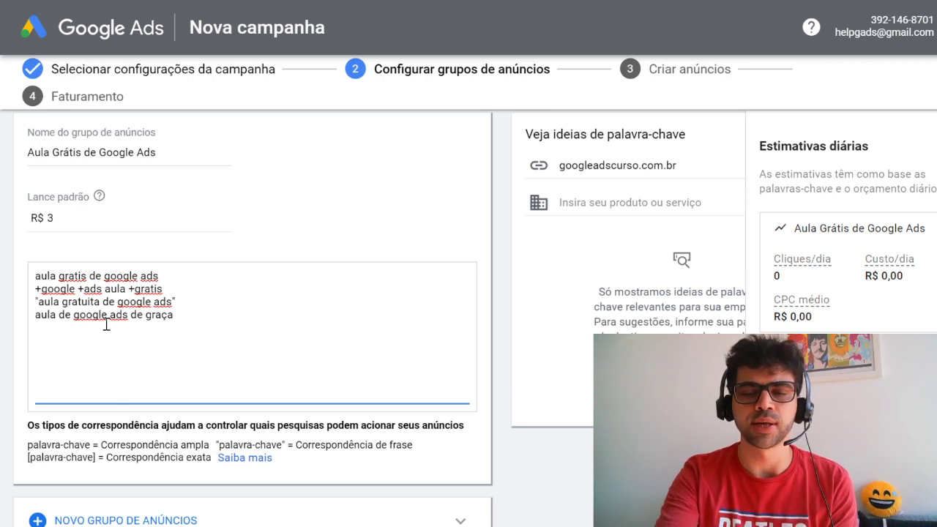
- Set the fourth keyword to exact match by enclosing aula de google ads de graça in square brackets
text([)
key(Right)
key(Right)
key(Right)
key(Right)
key(Right)
key(Right)
key(Right)
key(Right)
key(Right)
key(Right)
key(Right)
key(Right)
key(Right)
key(Right)
key(Right)
key(Right)
key(Right)
key(Right)
key(Right)
key(Right)
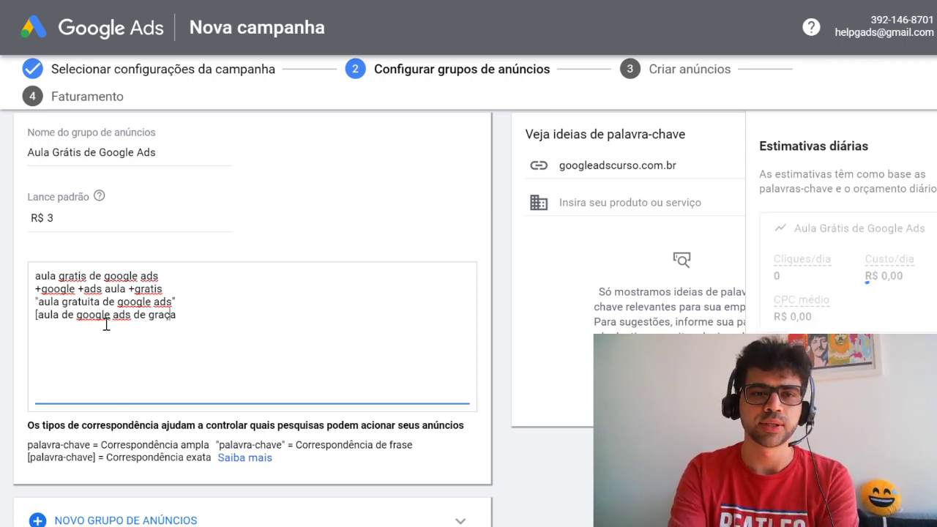
key(Right)
text(])
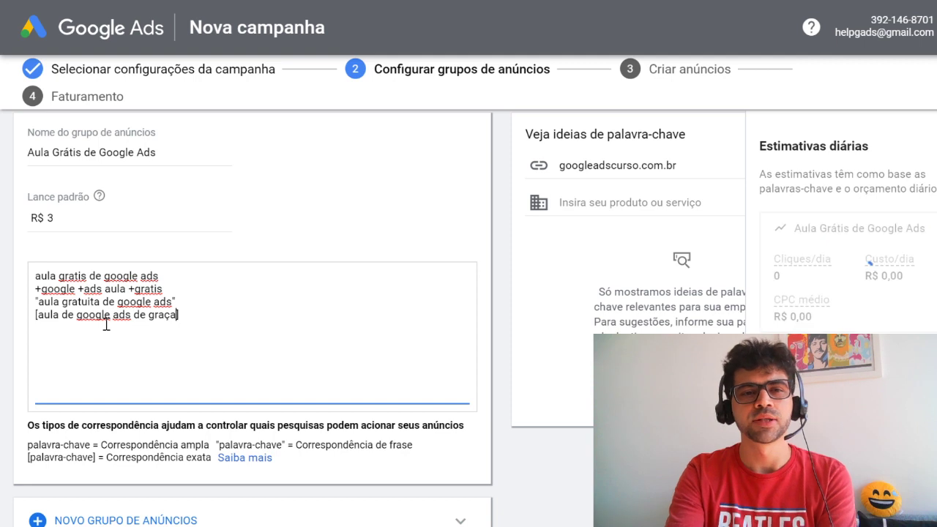
key(Left)
key(Left)
key(Left)
key(Left)
key(Left)
key(Left)
key(Left)
key(Left)
key(Left)
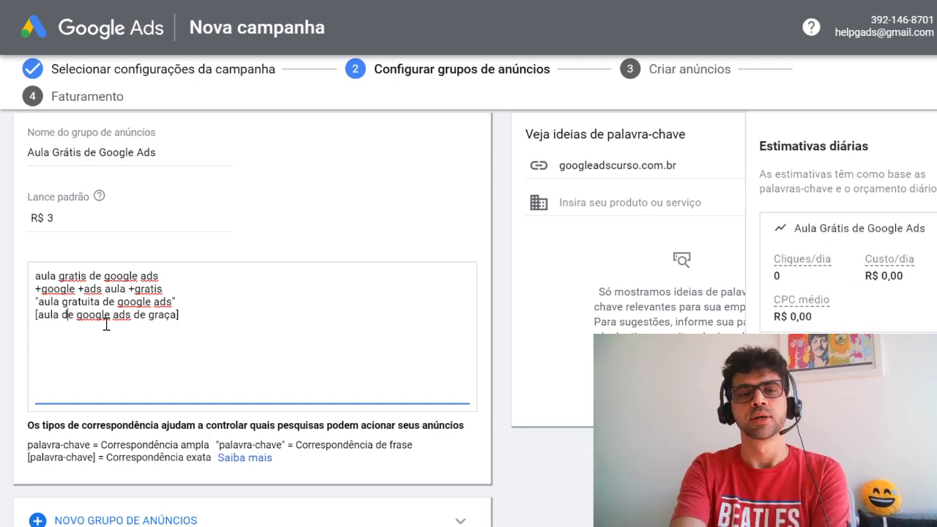
key(Left)
key(Left)
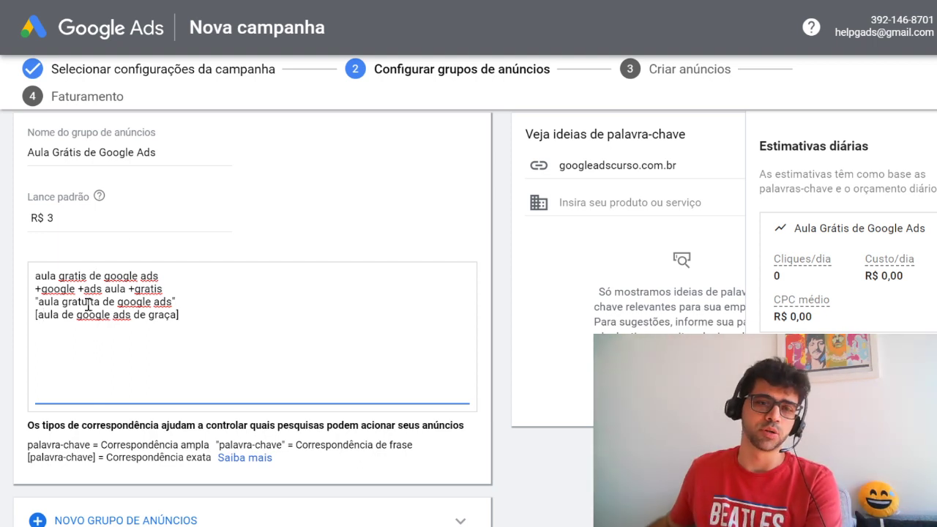
- Save the ad group with its keywords and continue to the ad creation stage
scroll(95, 317, down, 2)
click(86, 477)
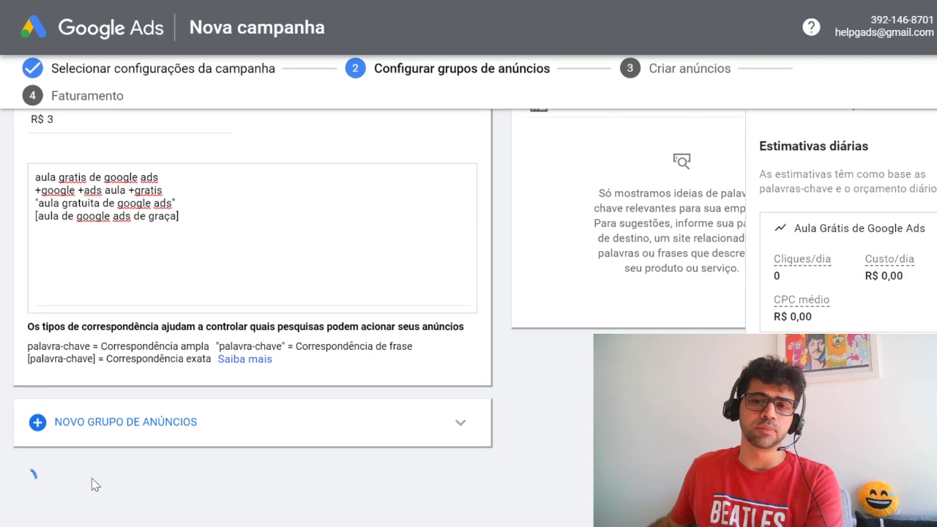
scroll(156, 402, down, 1)
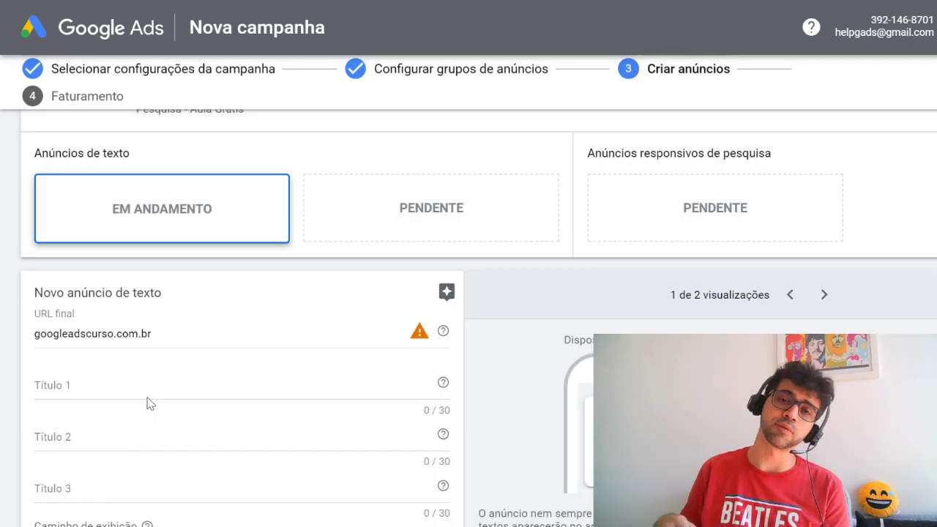
scroll(184, 252, up, 2)
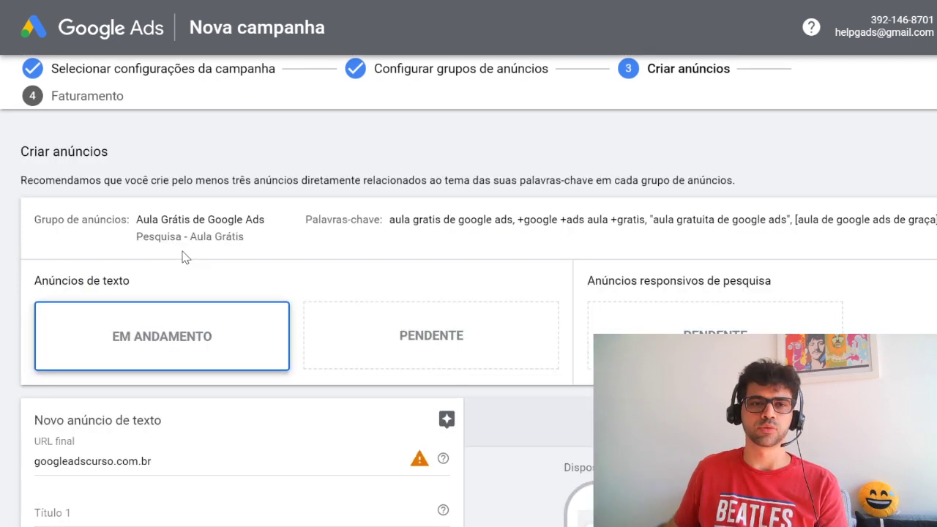
scroll(110, 335, down, 2)
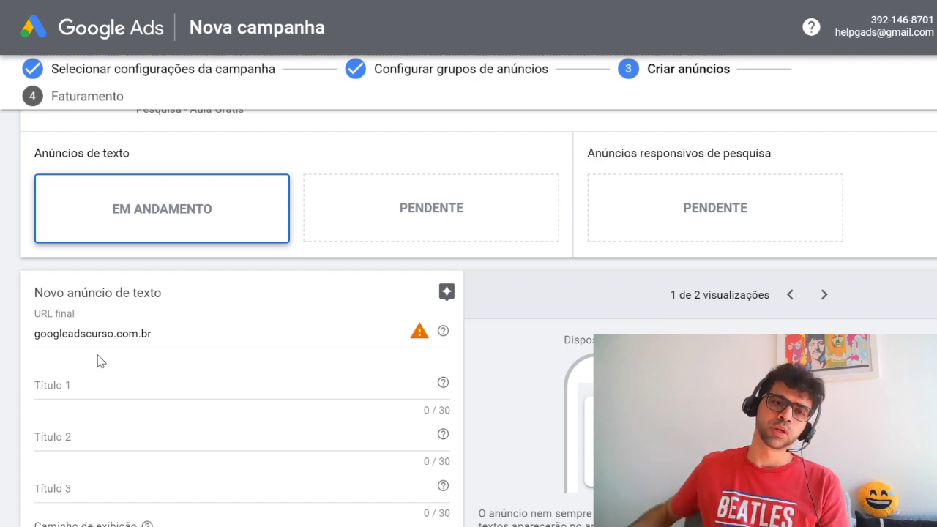
- Examine the three title fields of the new text ad and the ad slots of the ad group
click(65, 384)
click(85, 436)
click(74, 483)
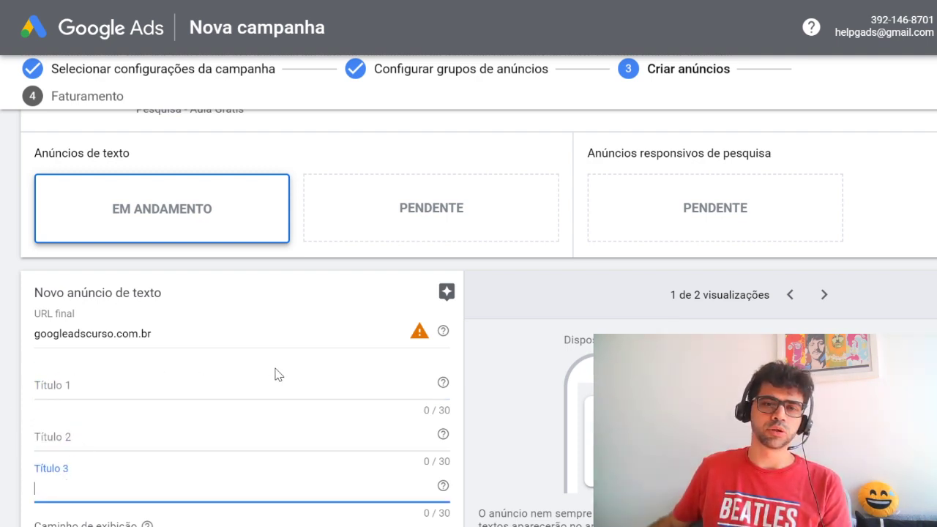
scroll(279, 373, down, 2)
click(78, 259)
click(79, 307)
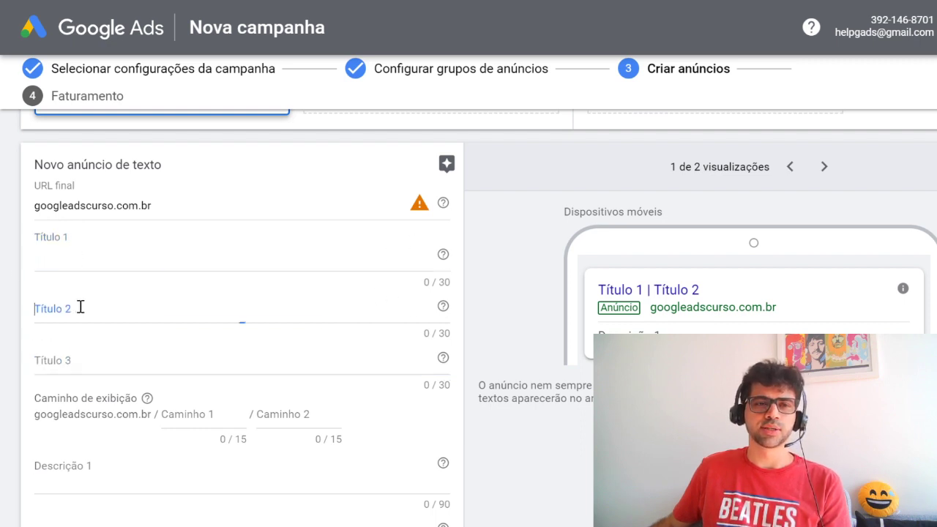
click(78, 359)
click(83, 308)
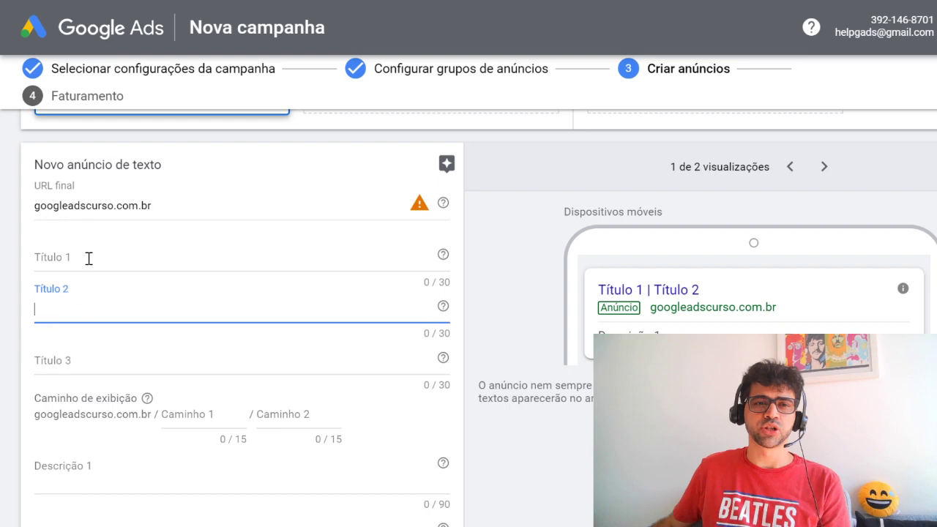
click(92, 261)
scroll(95, 319, up, 2)
scroll(100, 327, up, 2)
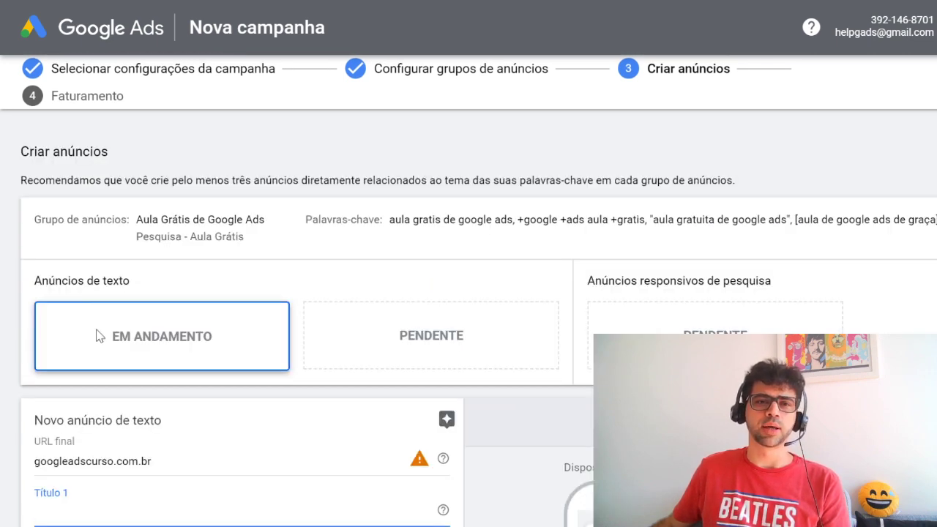
- Set title 1 of the new text ad to "Aula Grátis de Google Ads"
scroll(98, 333, down, 4)
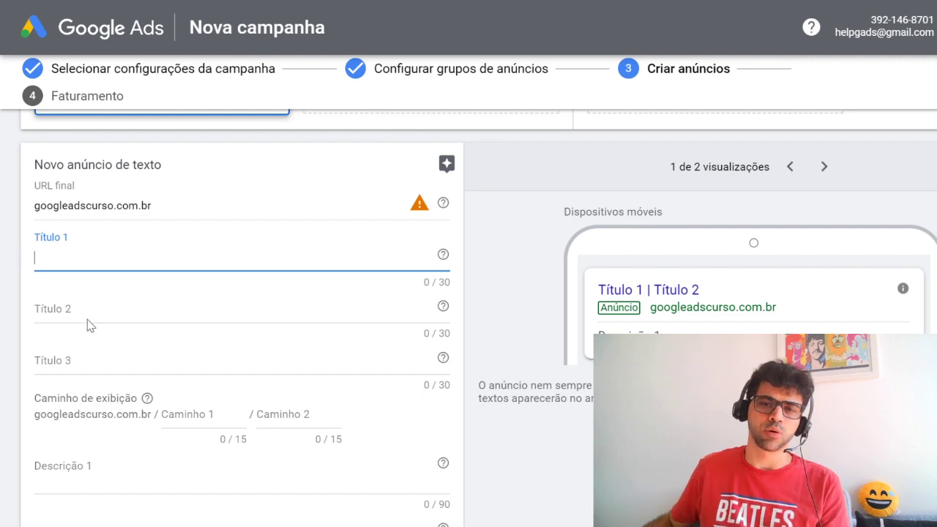
text(Aula Grátis de Google ADS)
key(BackSpace)
key(BackSpace)
text(d)
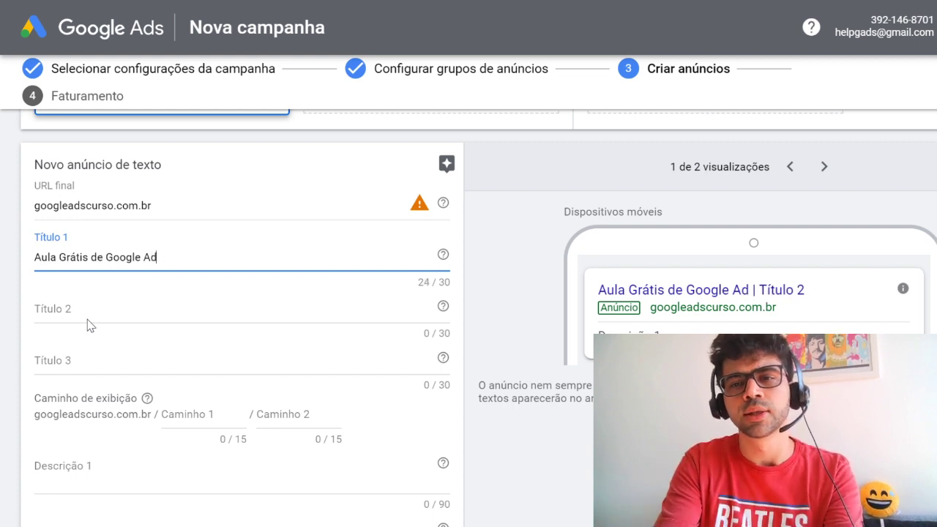
text(s)
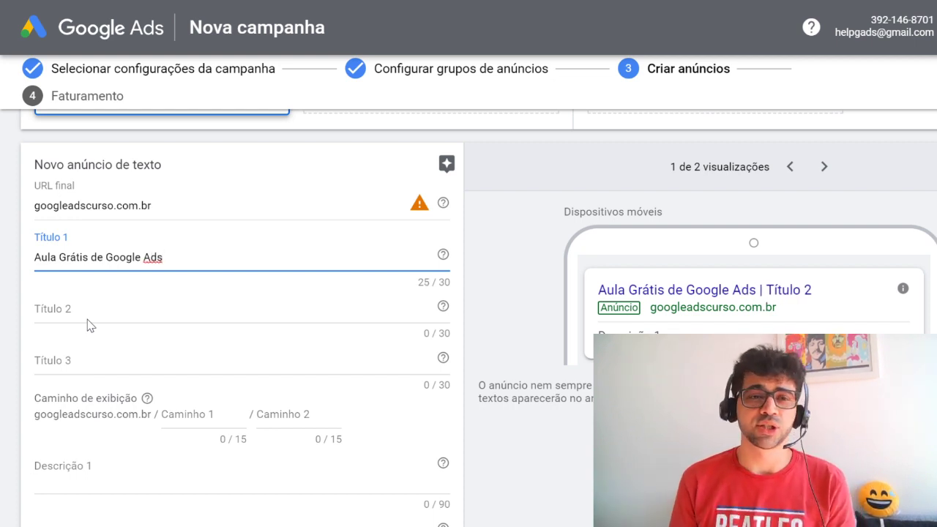
key(Tab)
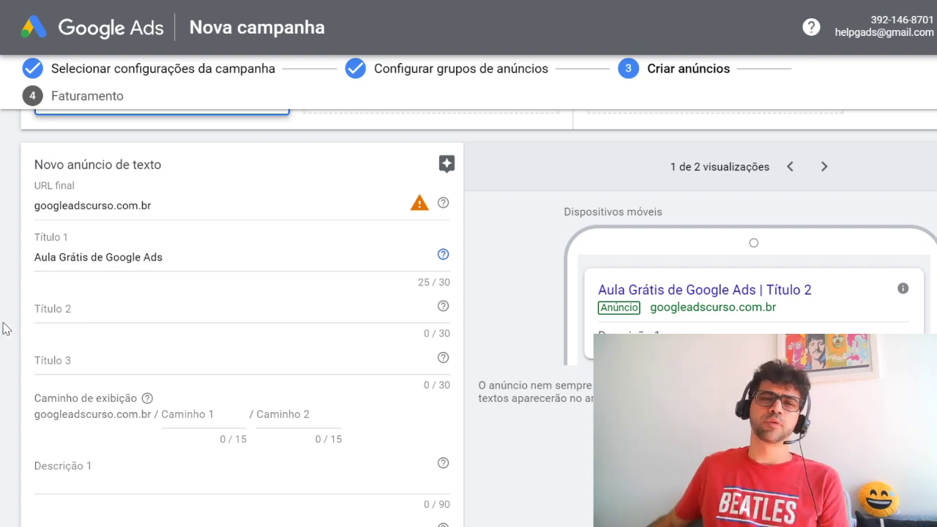
- Set title 2 of the text ad to "Aprenda passo a passo"
click(57, 308)
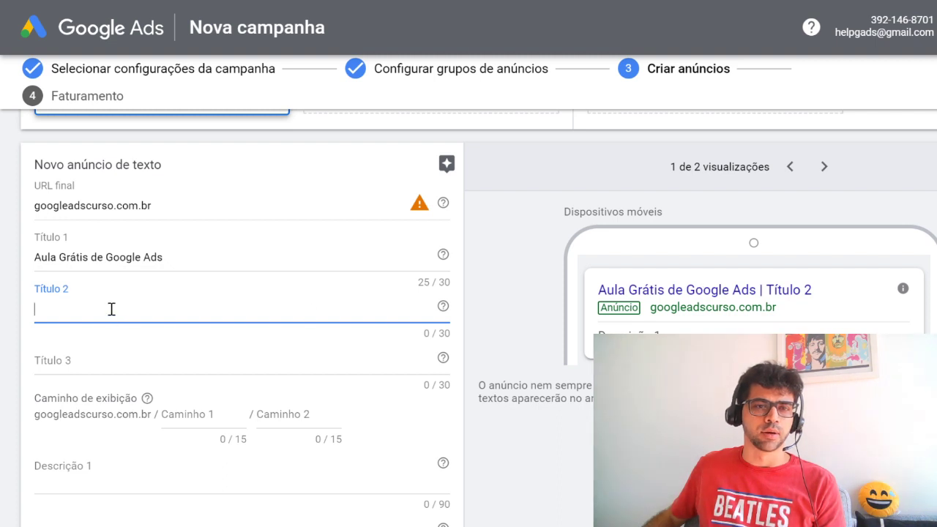
text(Ap)
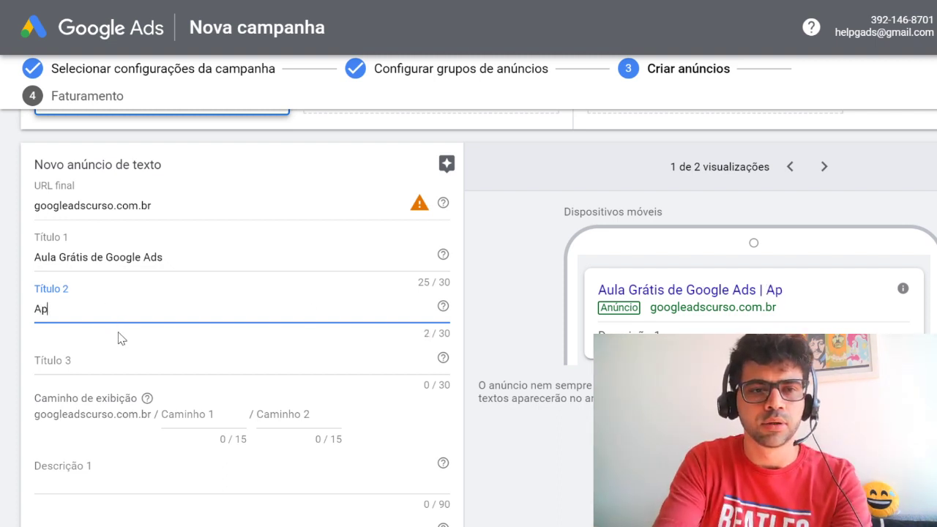
text(renda pa)
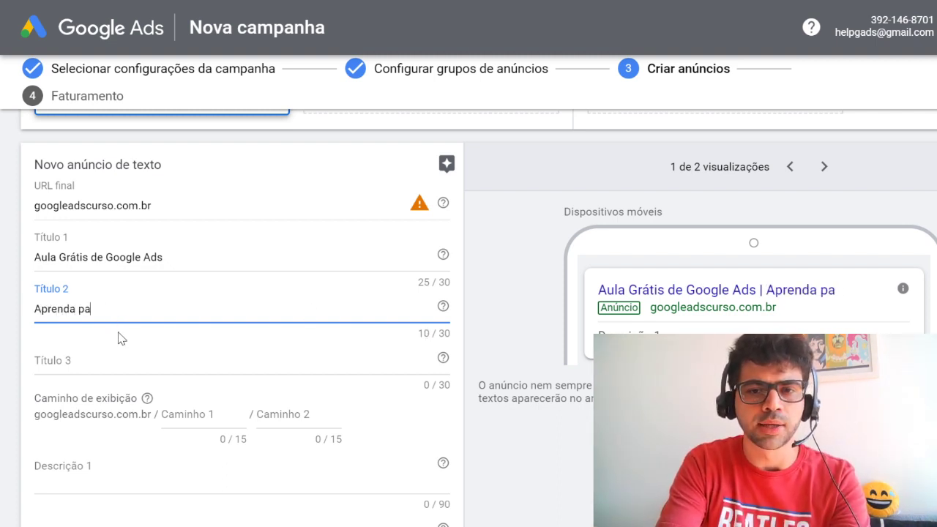
text(sso a passo)
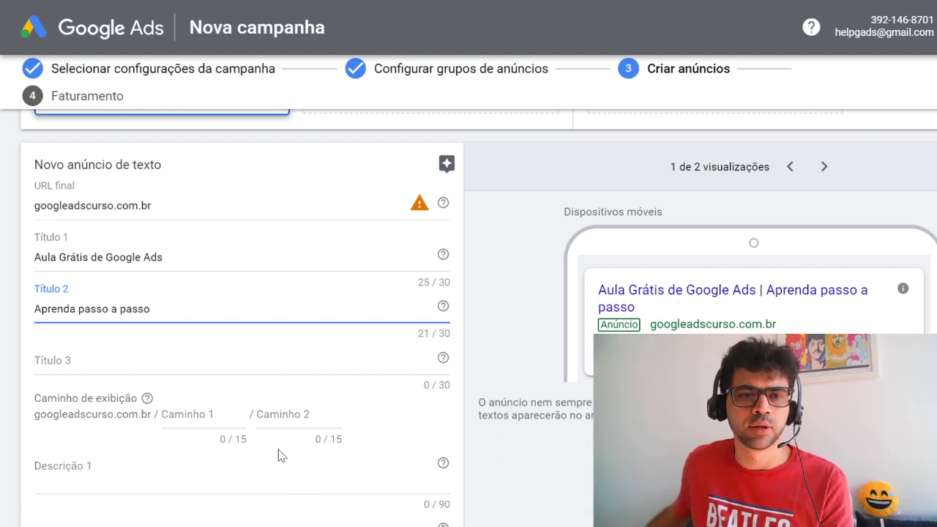
- Set title 3 of the text ad to "Últimas Dias"
click(76, 360)
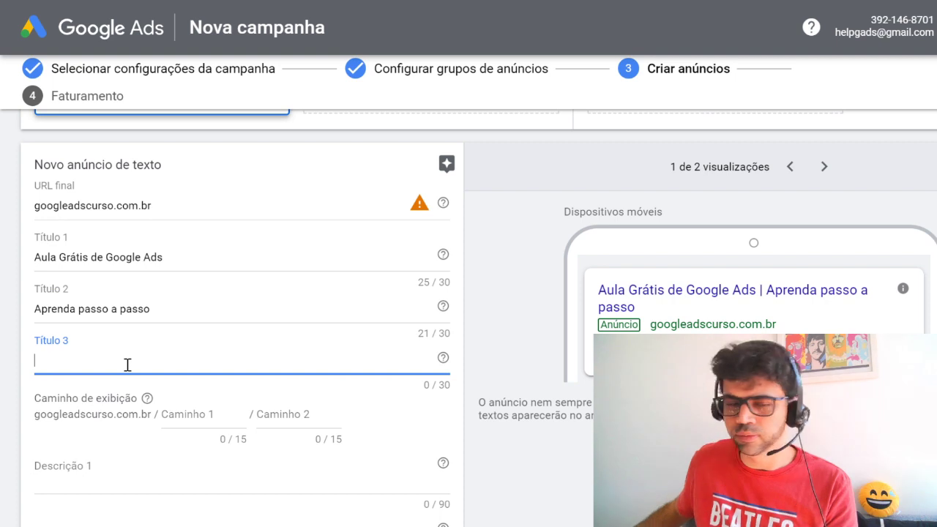
text(ÚLTIM)
key(BackSpace)
key(BackSpace)
key(BackSpace)
key(BackSpace)
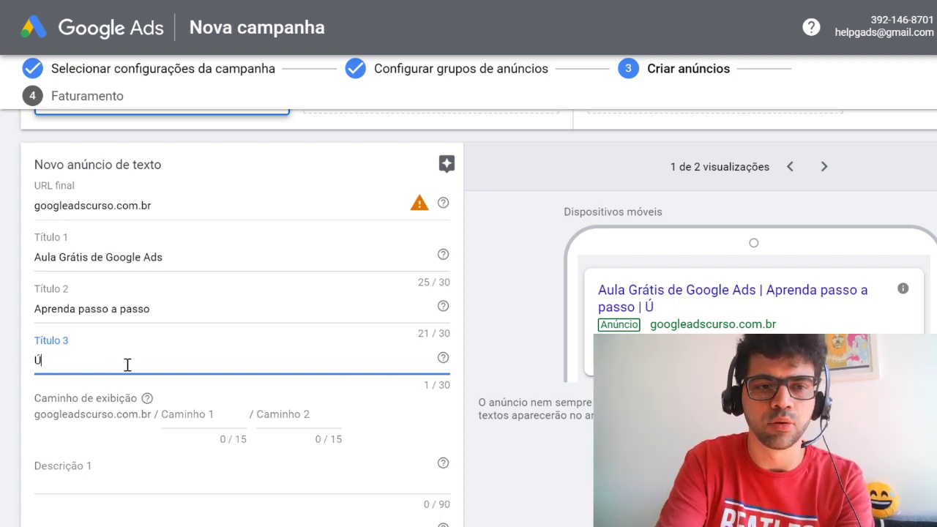
text(ltimas)
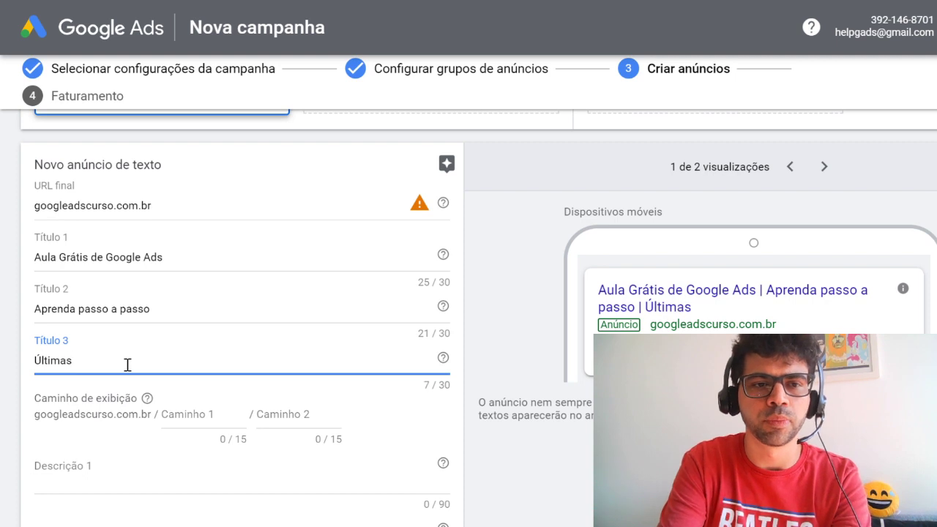
text( Dias)
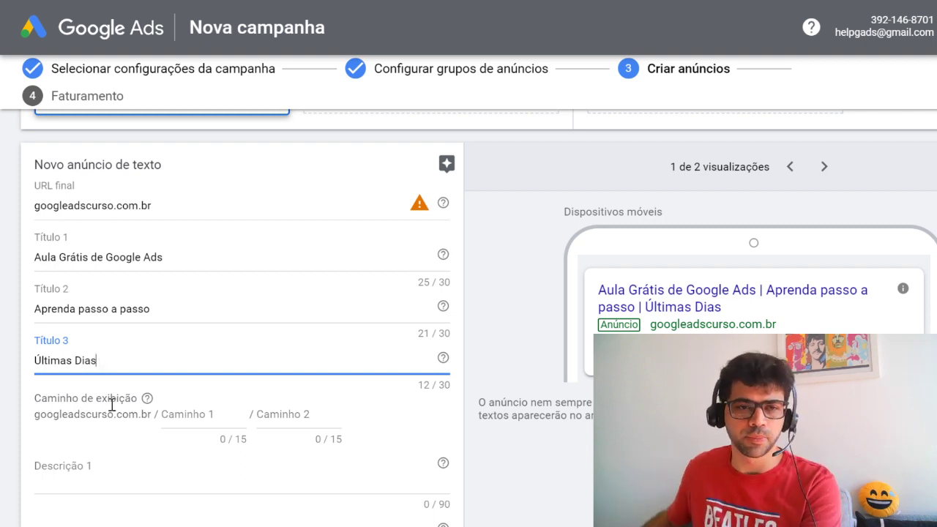
- Set the first part of the ad's display path to Aula-Gratis
click(200, 416)
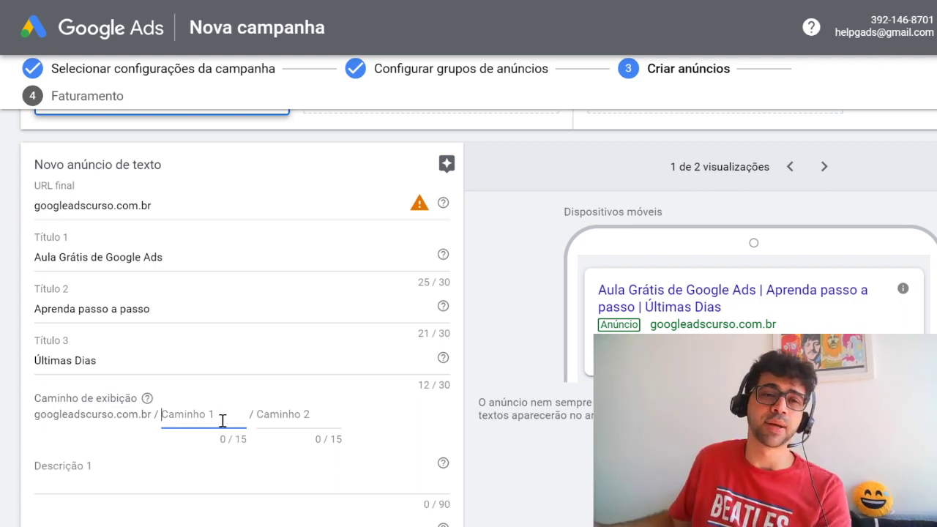
text(Aul)
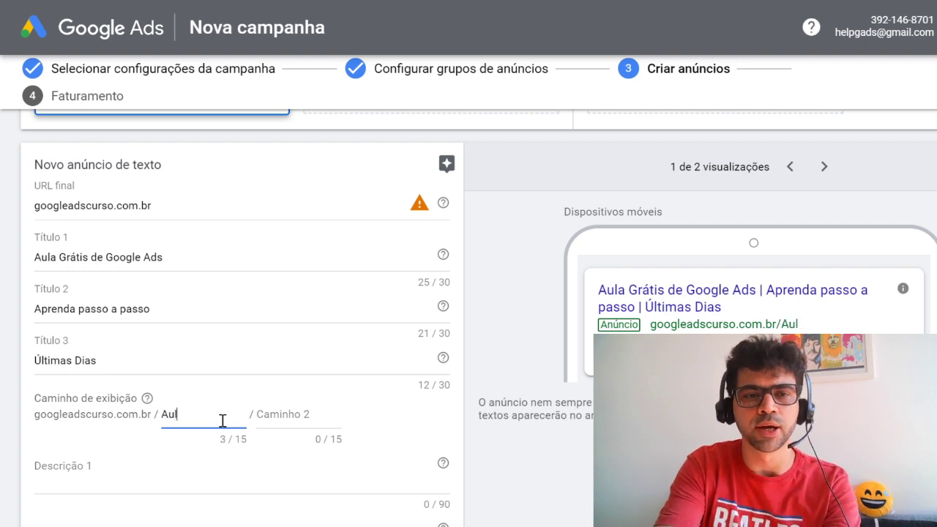
text(a-Gratis)
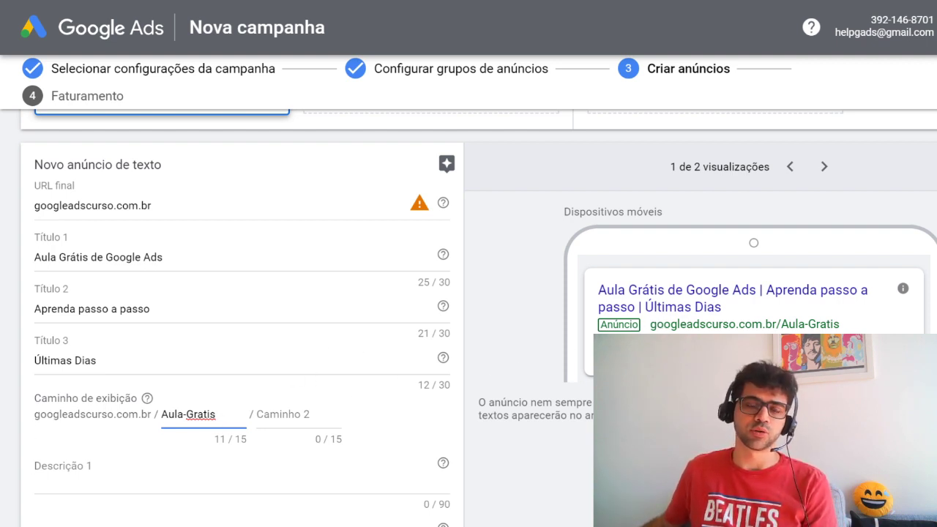
click(10, 429)
- Examine the two description fields of the text ad and their character limits
scroll(11, 429, down, 2)
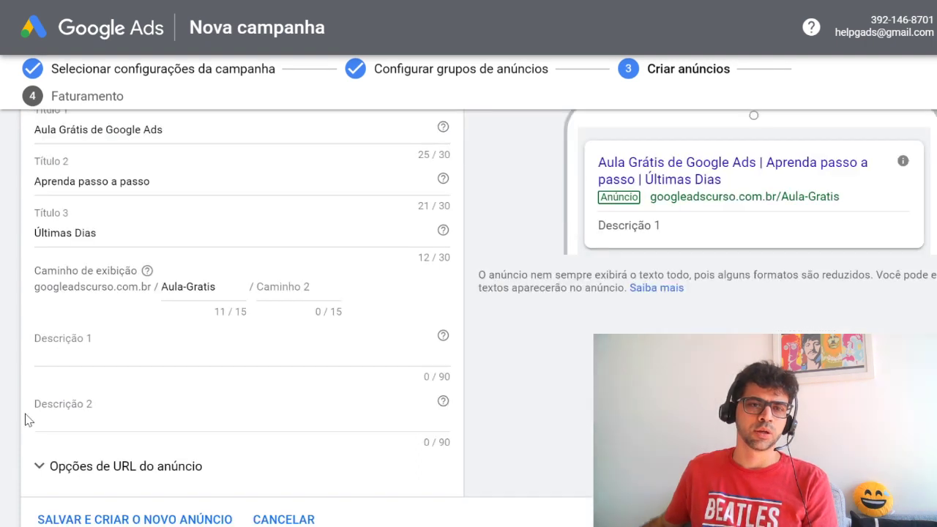
click(93, 348)
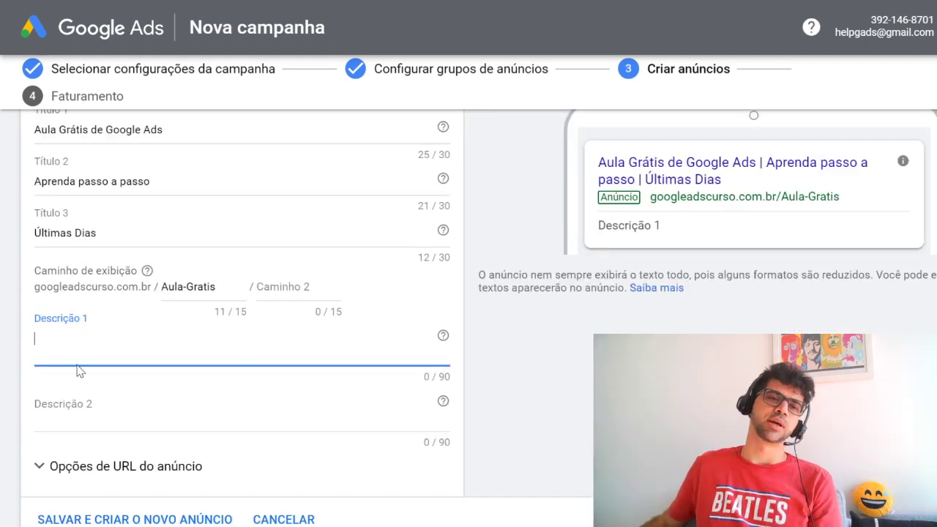
click(82, 403)
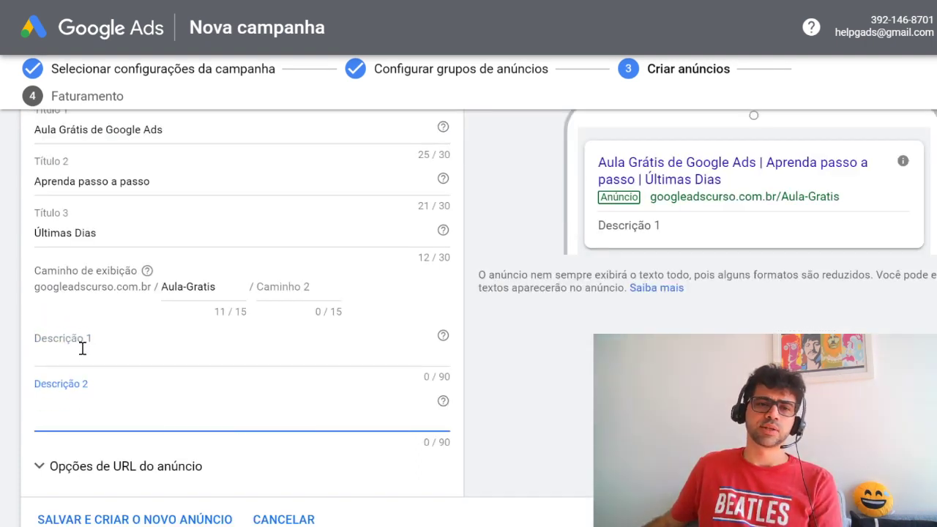
click(83, 345)
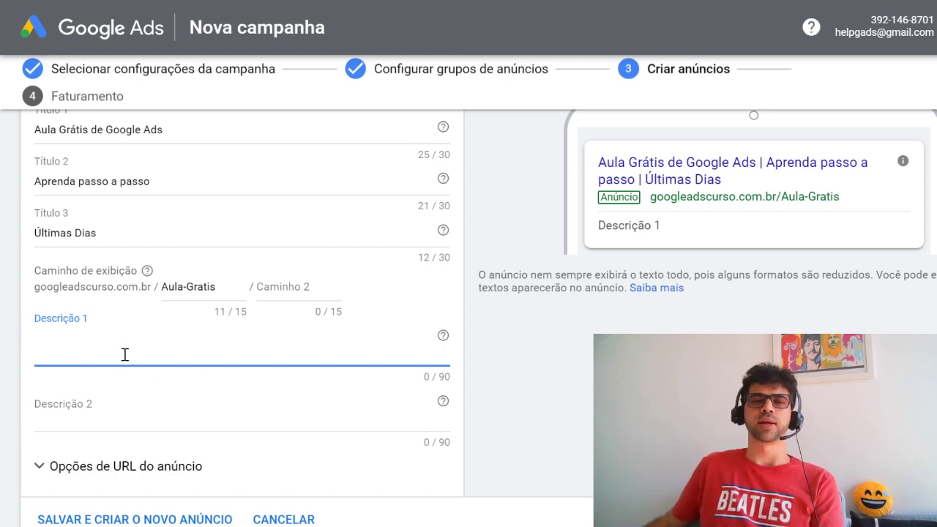
click(143, 410)
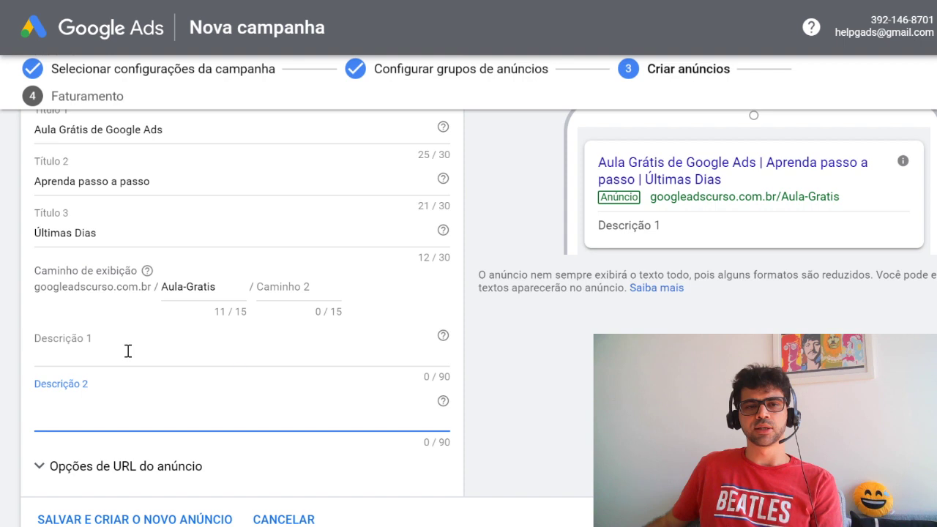
click(127, 350)
click(117, 393)
- Set description 1 to "Crie uma Conta do Google Ads e a sua Primeira Campanha. Venda Mais Usando o Google Ads,"
click(107, 349)
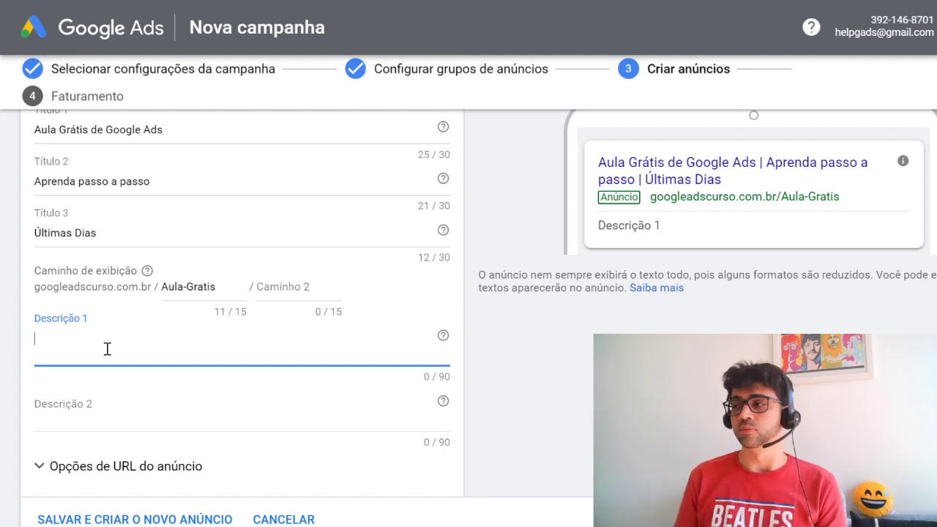
text(Crie uma Conta do Google Ads e a sua Primeira Campanha. Venda Mais Usando o Google)
text(aD)
key(BackSpace)
key(BackSpace)
text(Ads,)
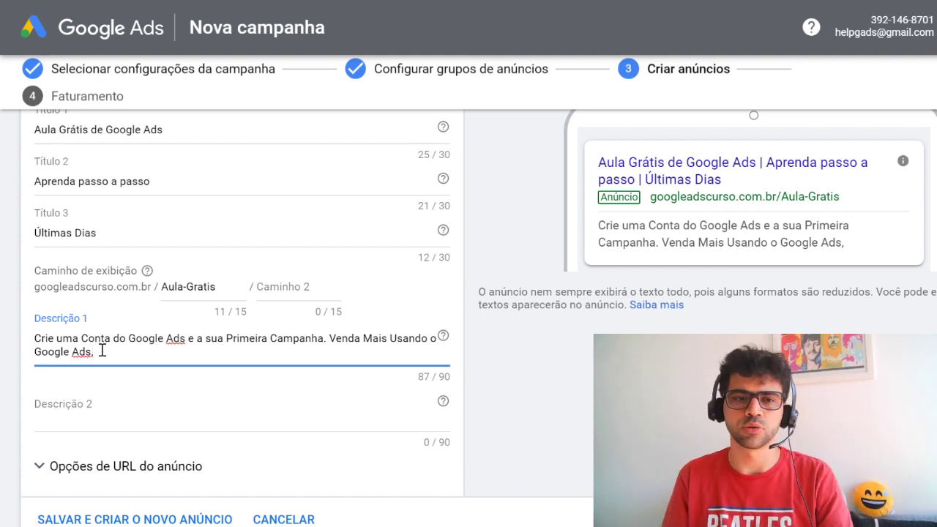
key(Tab)
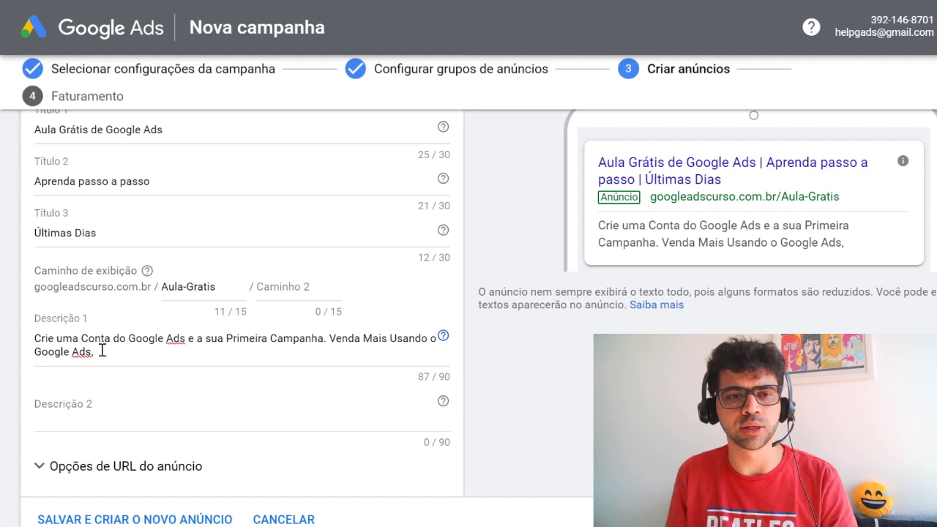
- Set description 2 to "Aula Grátis com Conteúdo Relevante Pra Você Levar a sua Campanha para um Outro Nível." and end description 1 with a period
click(76, 404)
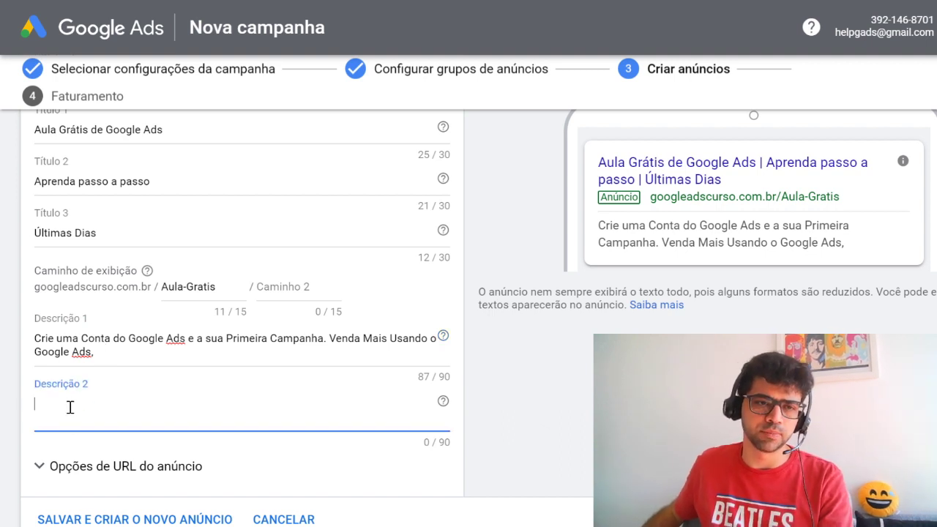
text(Aula Grátis com Conteúdo Relevante Pra Você Levar a sua Campanha para um Outro Nível.)
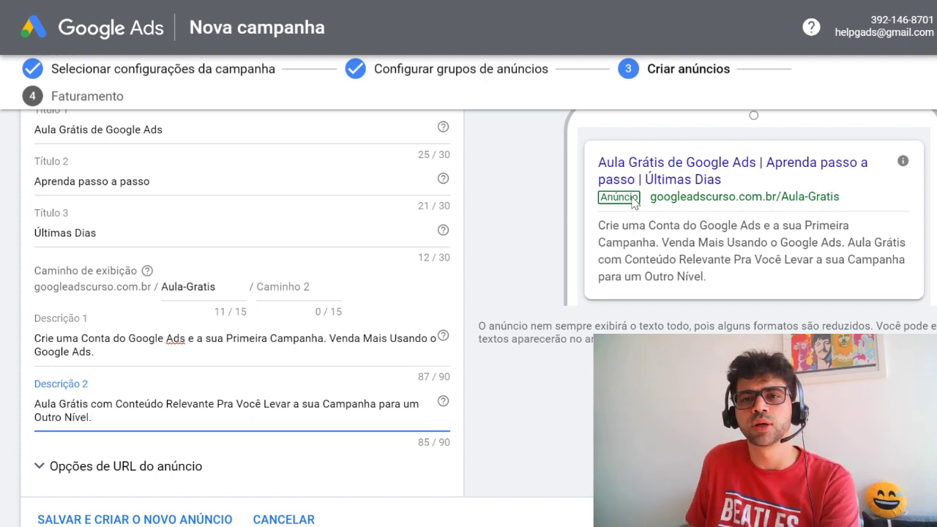
- Preview the text ad for computers and examine its final URL and the tracking fields in the ad's URL options
scroll(637, 241, up, 2)
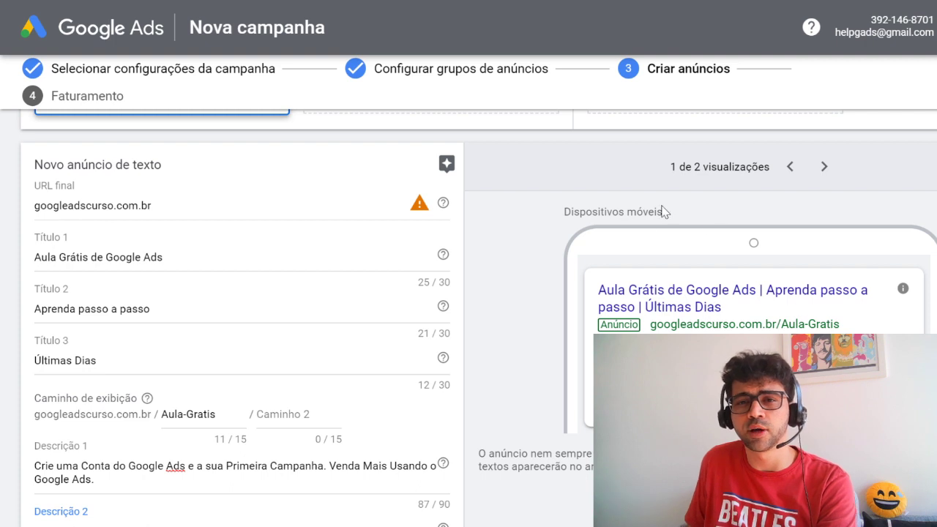
click(823, 170)
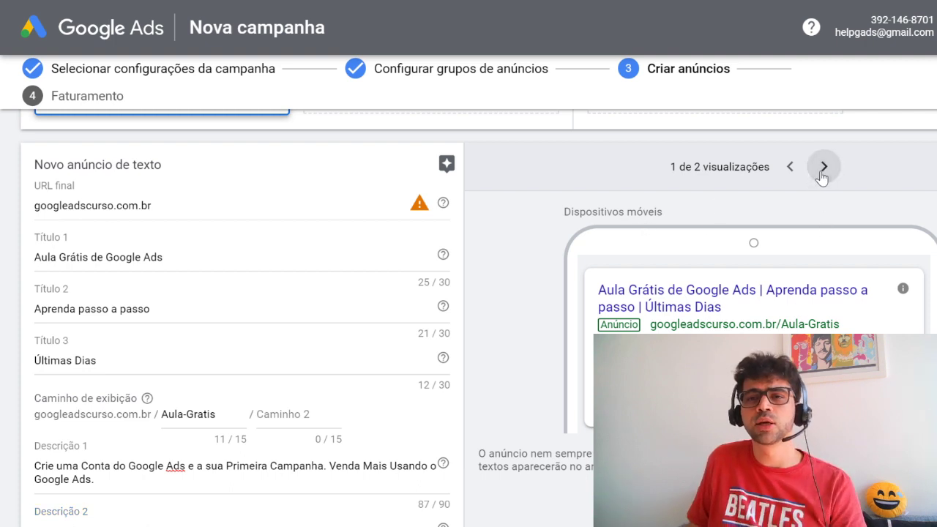
scroll(174, 380, down, 3)
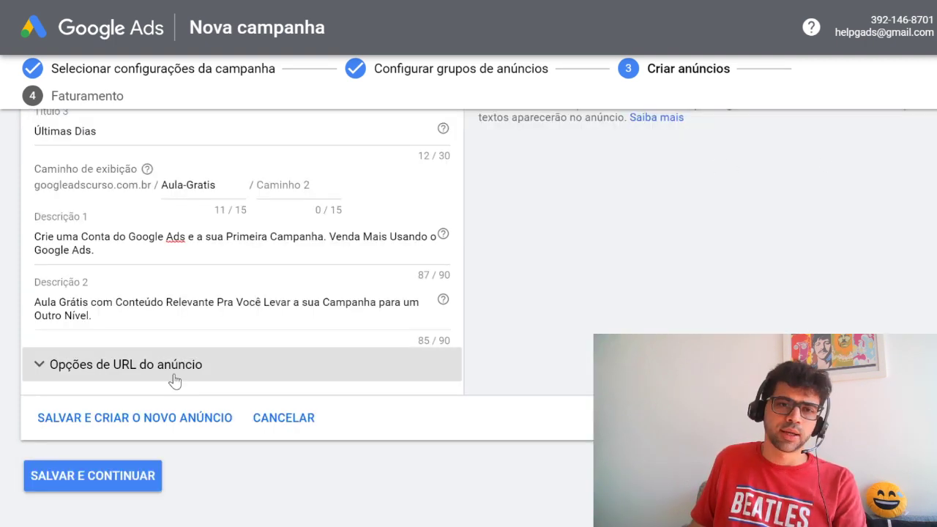
click(181, 370)
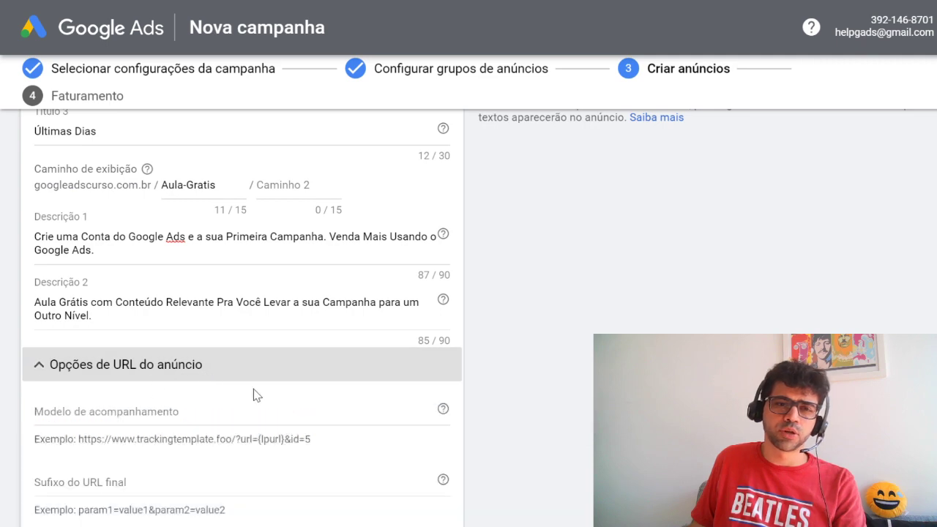
scroll(350, 414, up, 2)
scroll(197, 315, up, 3)
drag(156, 360, 16, 358)
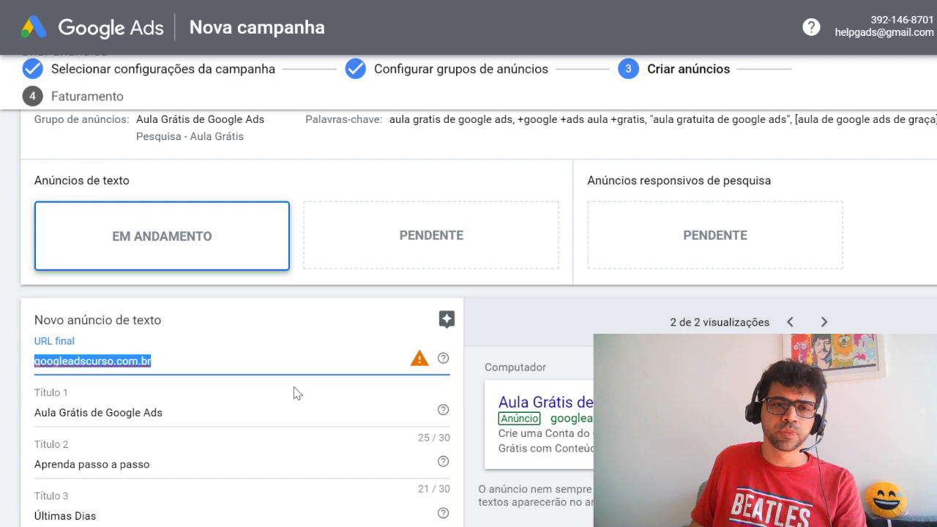
scroll(294, 394, down, 8)
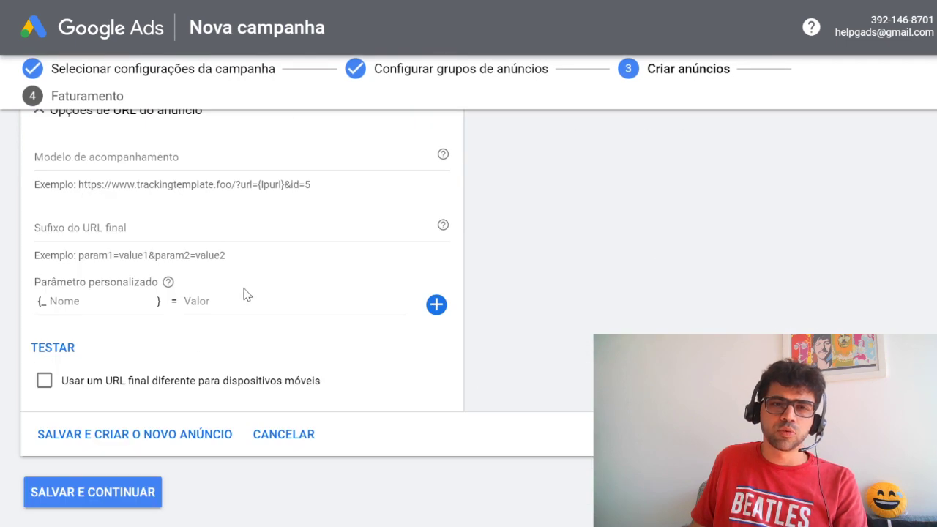
scroll(307, 345, down, 1)
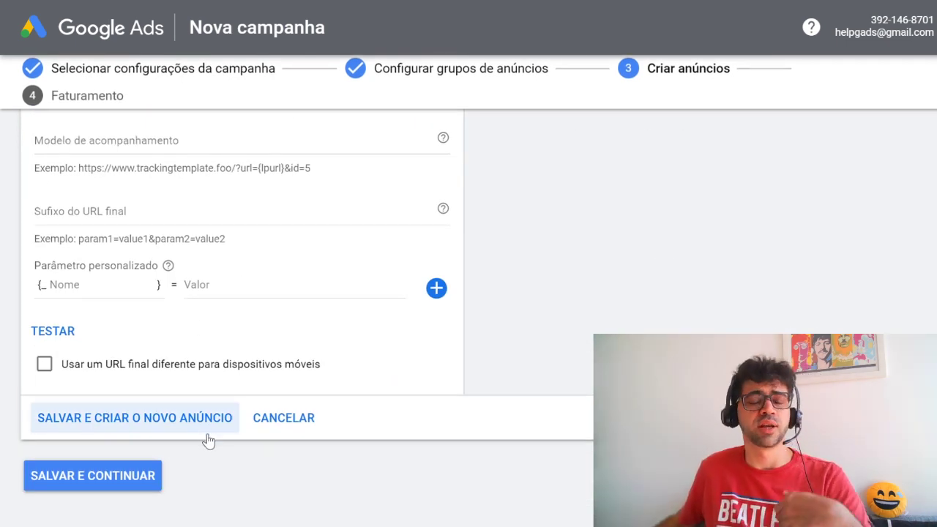
- Save the text ad and continue to the billing setup
click(121, 479)
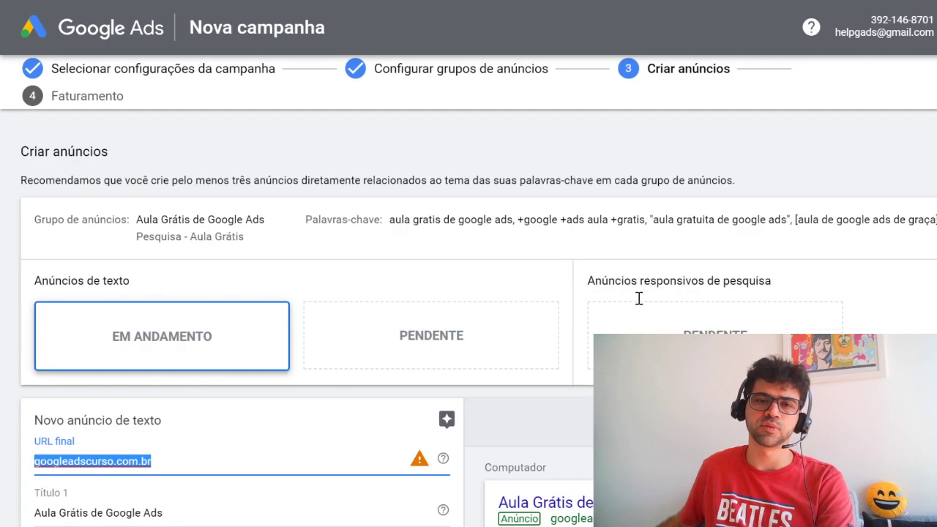
scroll(485, 417, down, 10)
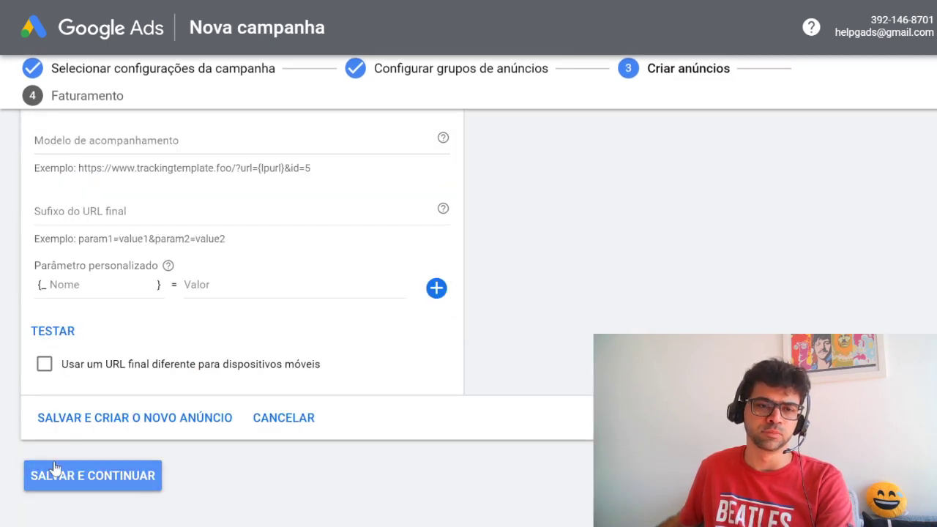
click(59, 475)
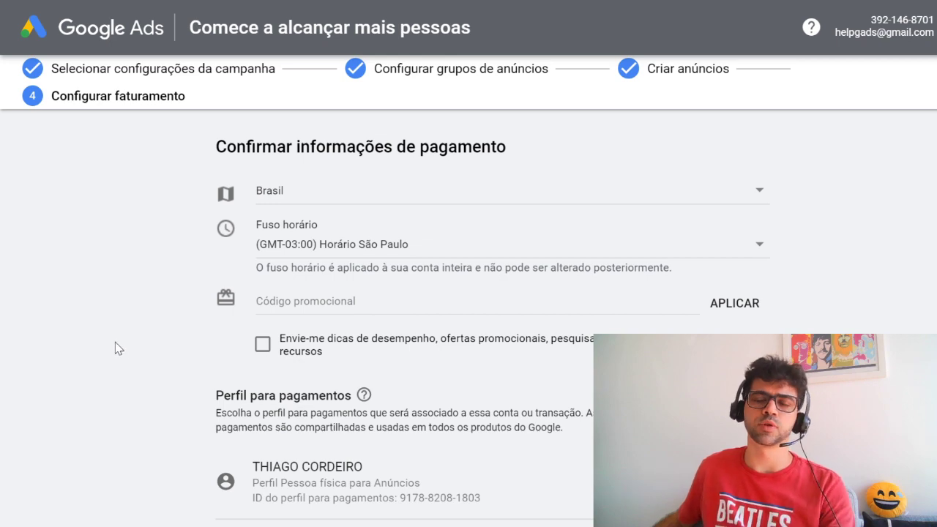
- Examine the promotional code field, payments profile and customer information in the billing setup
scroll(115, 351, down, 5)
scroll(115, 353, up, 5)
click(369, 300)
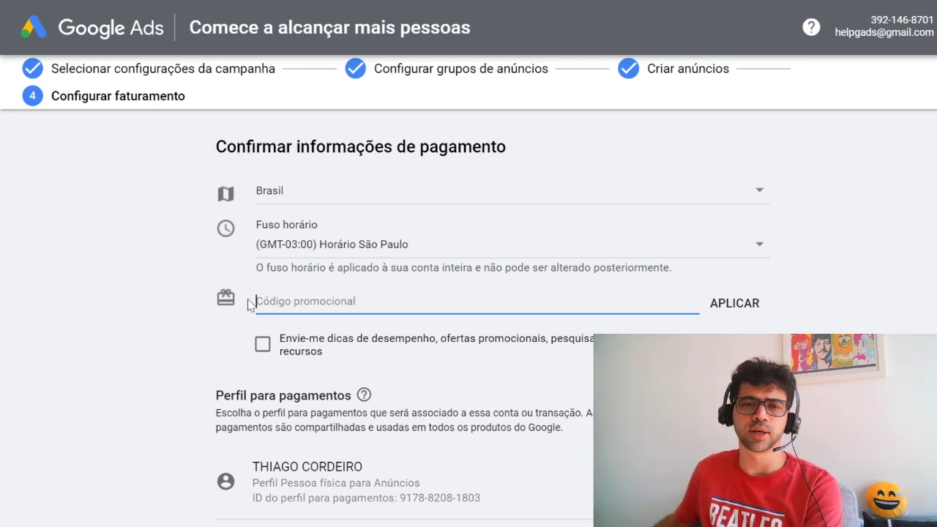
scroll(184, 322, down, 2)
scroll(183, 325, down, 2)
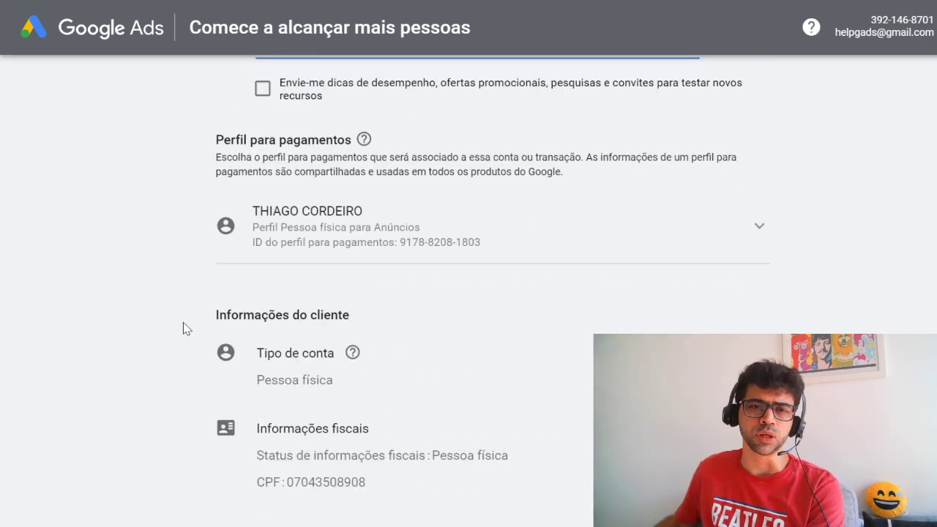
scroll(179, 315, up, 4)
- Choose Pagamentos manuais as the way of paying and set the payment amount to R$ 50
scroll(154, 285, down, 5)
scroll(377, 110, down, 8)
click(377, 110)
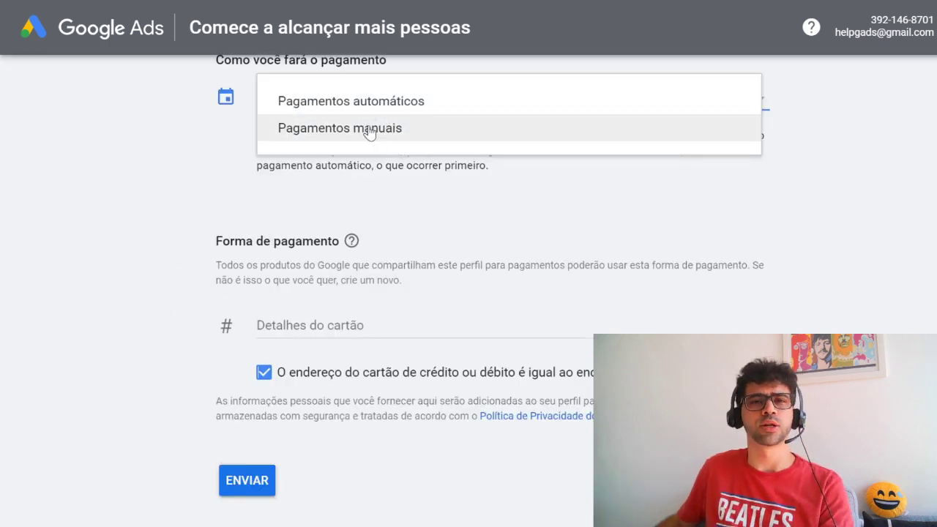
click(414, 136)
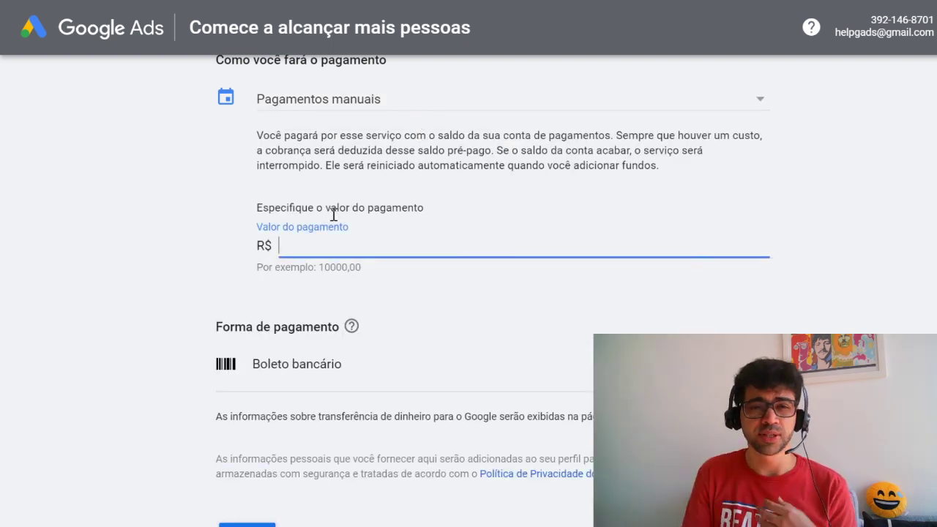
text(5)
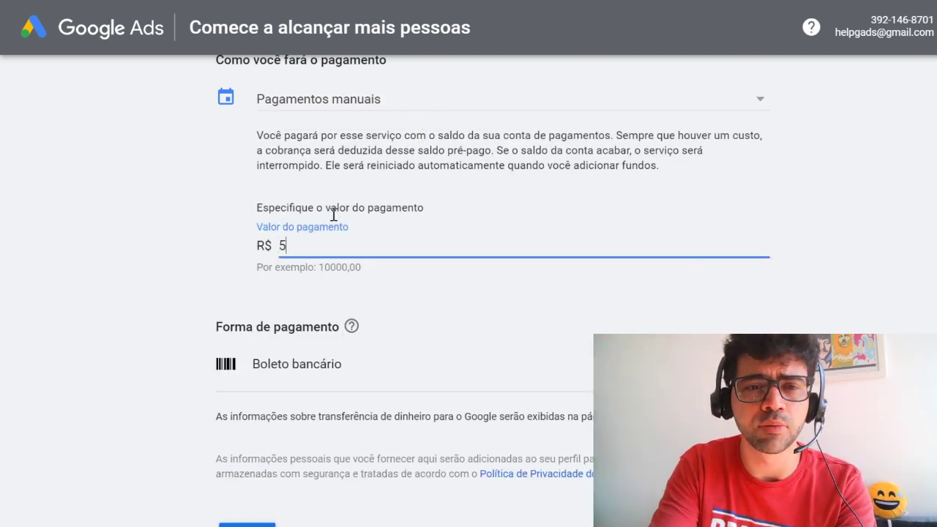
text(0)
click(115, 328)
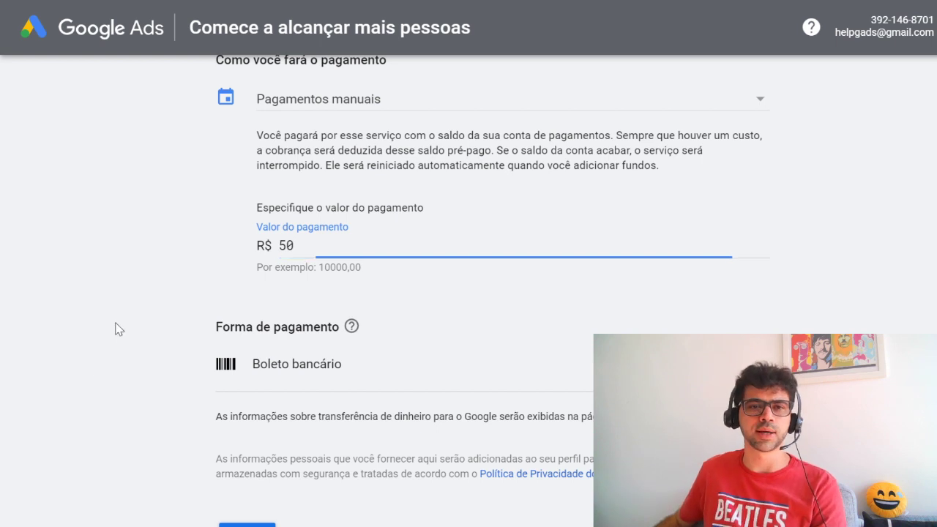
- Review the available payment methods, keep Boleto bancário selected and submit the payment information
click(311, 359)
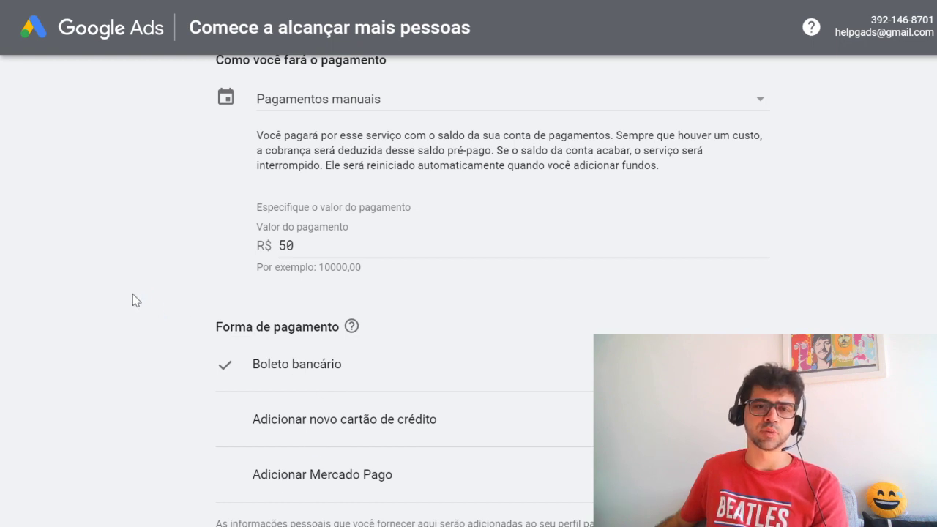
click(316, 370)
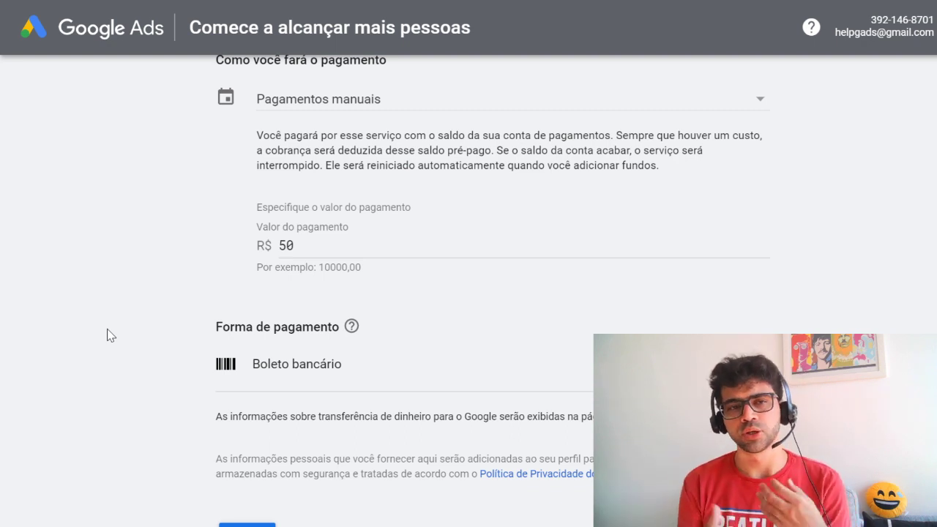
click(263, 378)
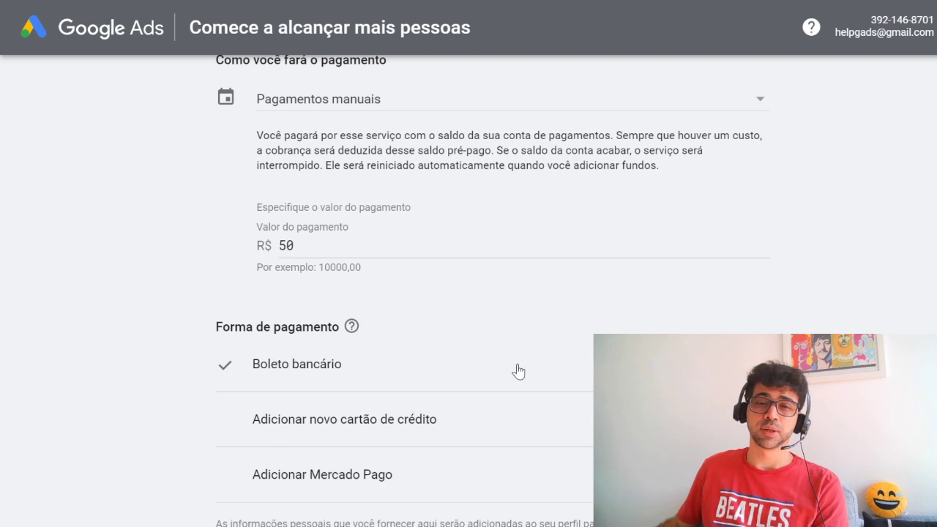
scroll(94, 316, down, 2)
scroll(94, 323, down, 1)
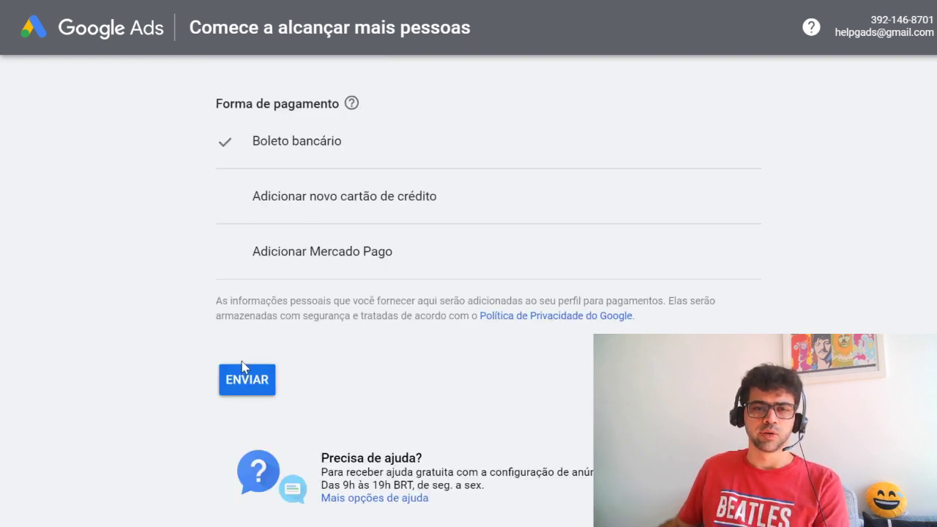
click(218, 379)
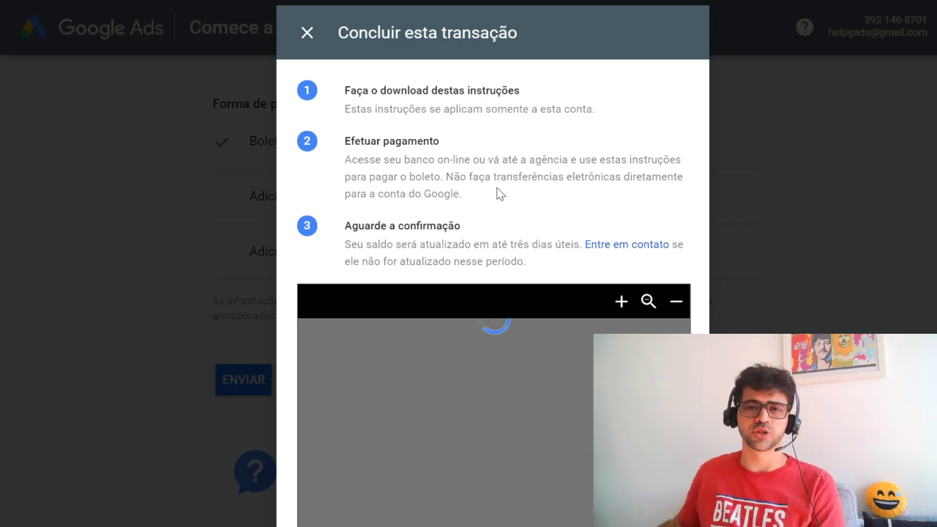
- Finish the boleto transaction dialog and proceed to explore the new campaign
scroll(520, 171, down, 1)
click(499, 518)
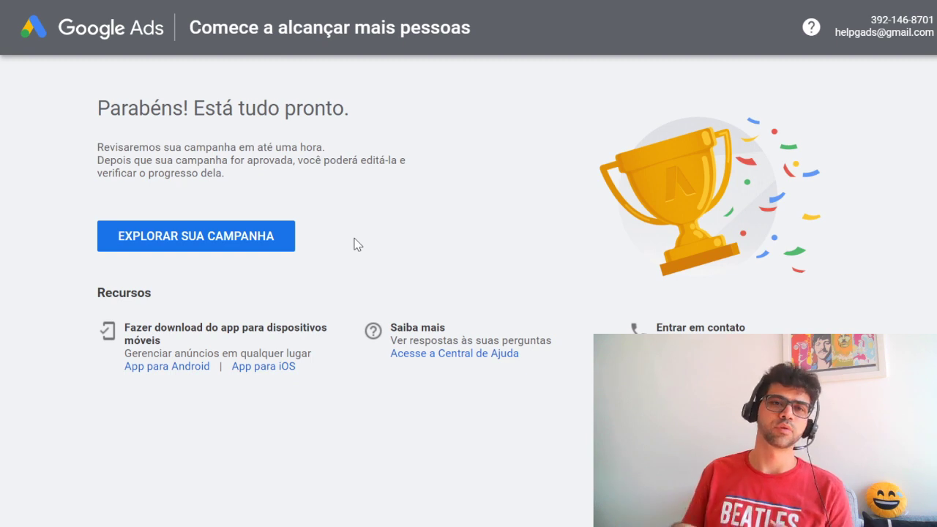
click(225, 250)
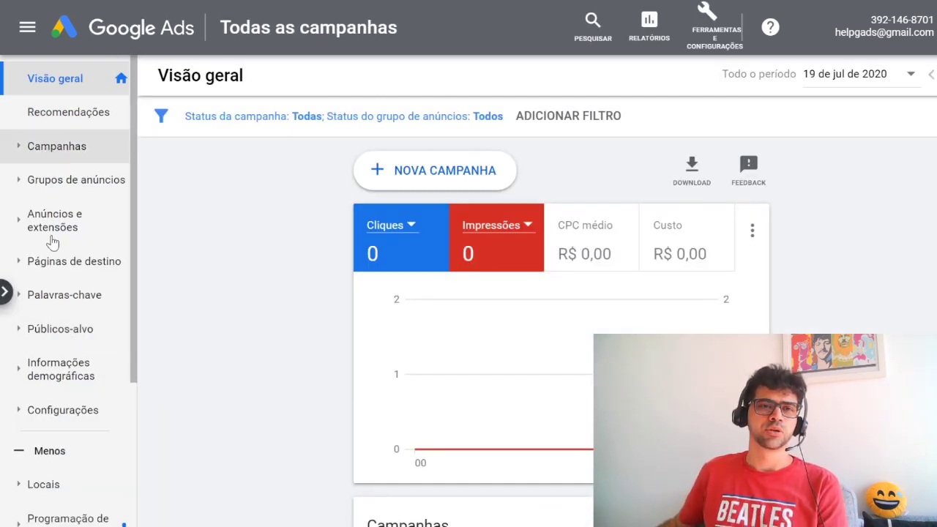
- Open the campaigns list and view the options for adding another campaign
click(136, 142)
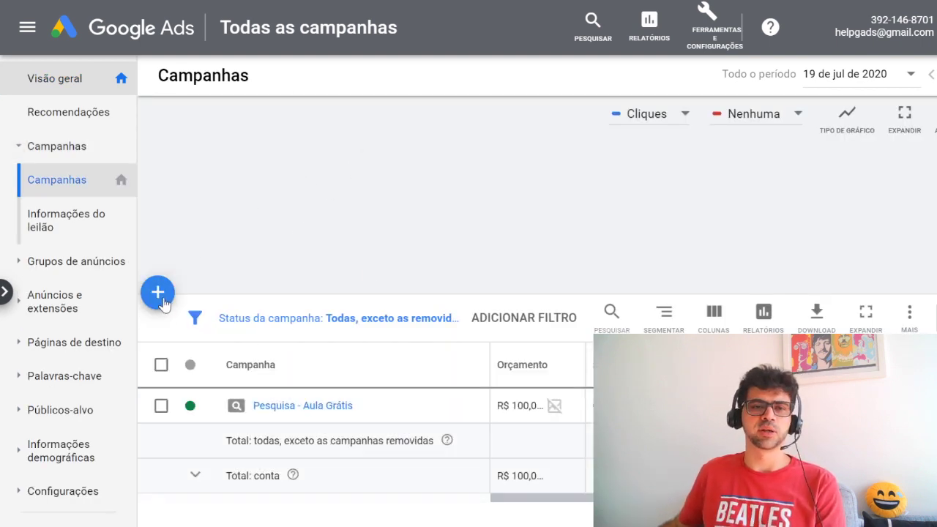
click(160, 297)
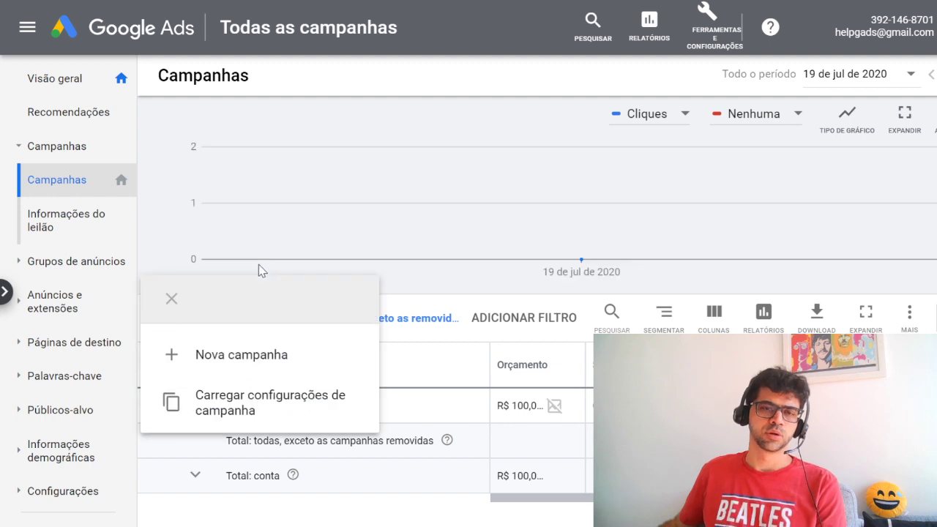
click(542, 285)
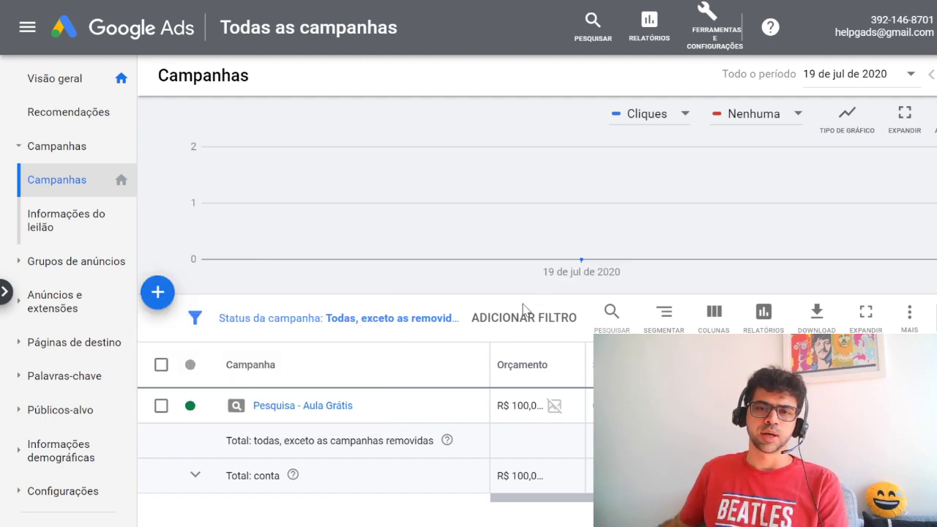
- Examine the budget of the Pesquisa - Aula Grátis campaign, the further table columns and the date range choices
click(528, 415)
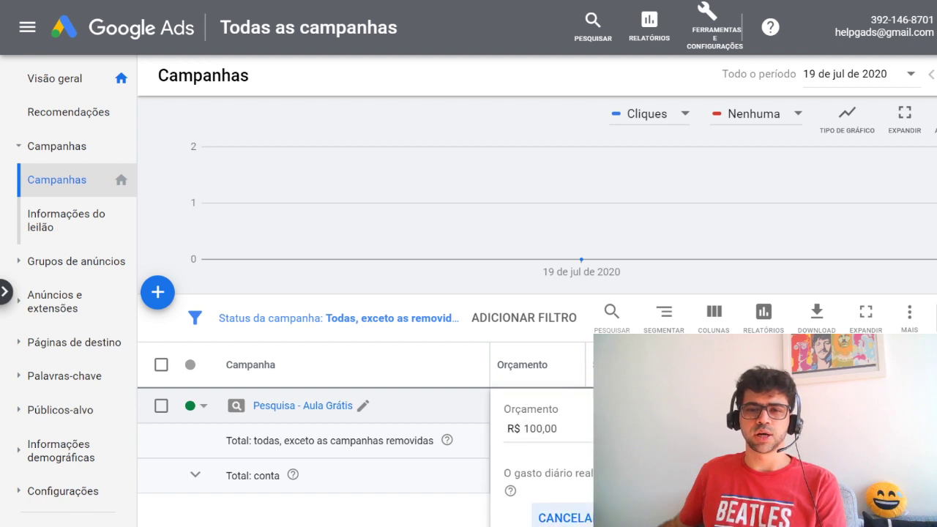
click(597, 510)
drag(608, 498, 732, 497)
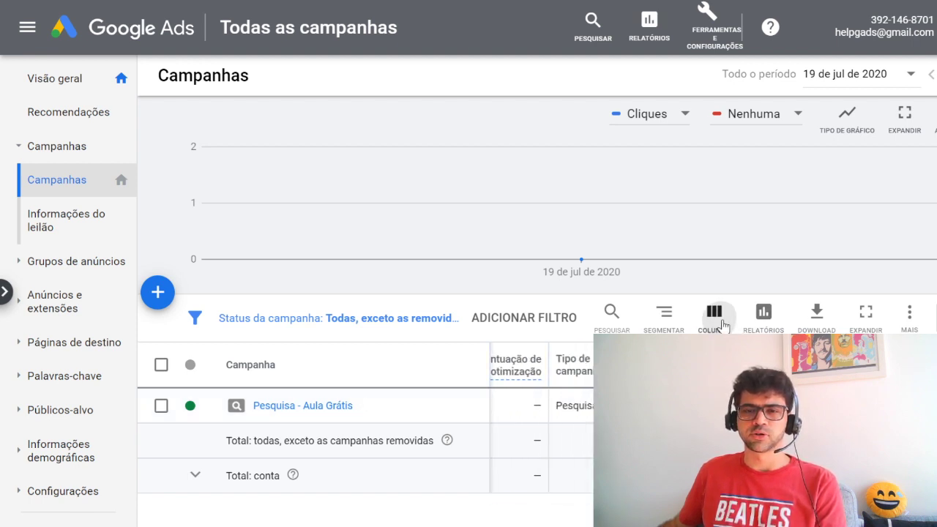
click(836, 76)
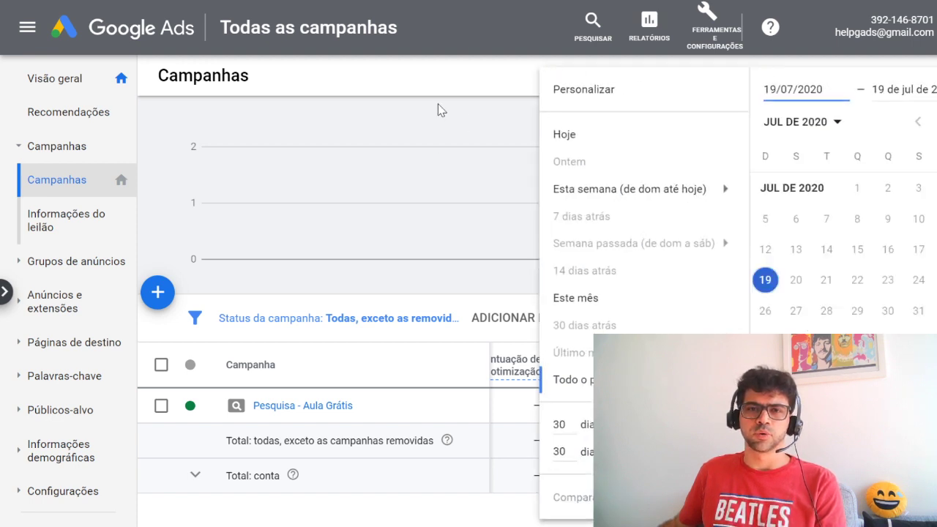
click(361, 120)
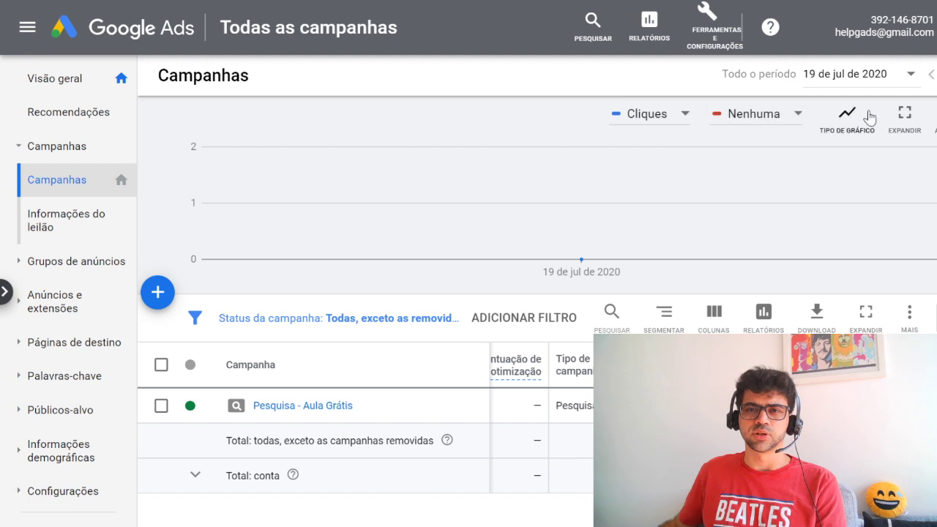
- View the account's list of ad groups and its list of ads
click(57, 262)
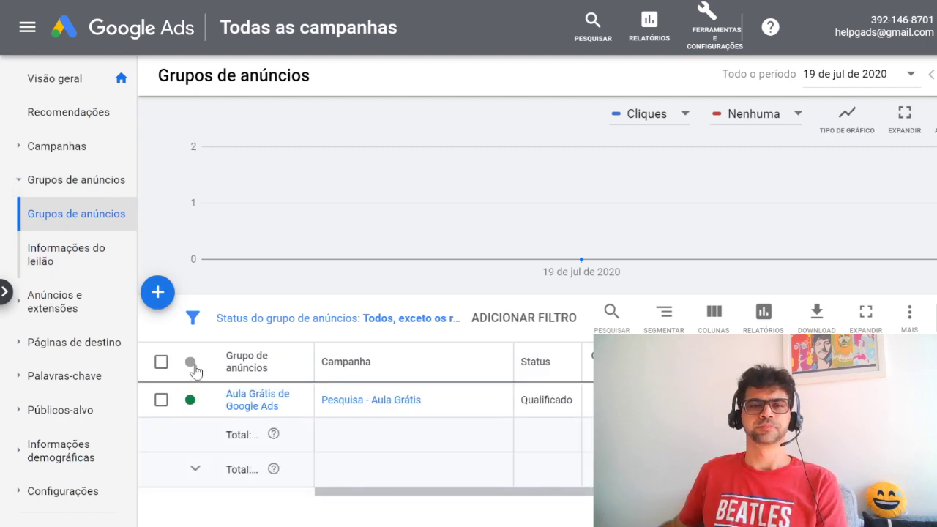
click(66, 312)
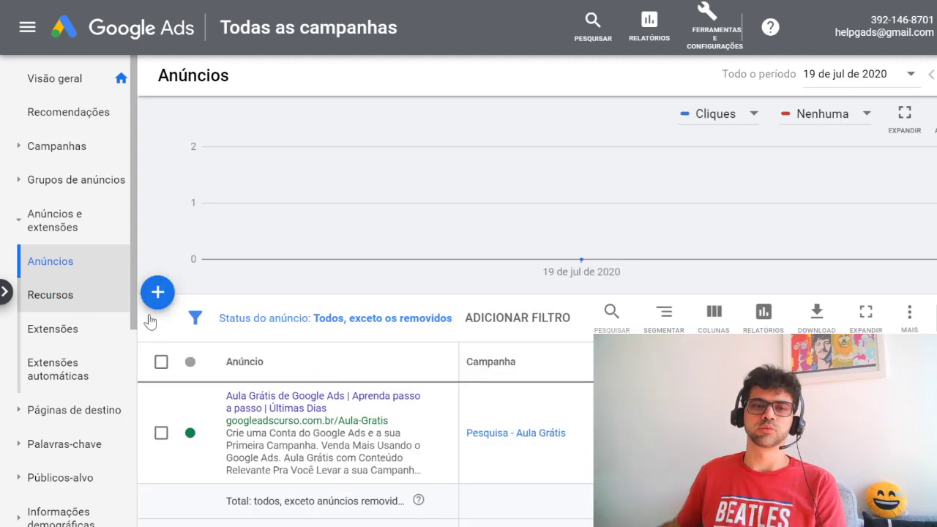
- Open an editable copy of the Aula Grátis de Google Ads text ad, examine its titles and descriptions, and leave without saving
click(431, 417)
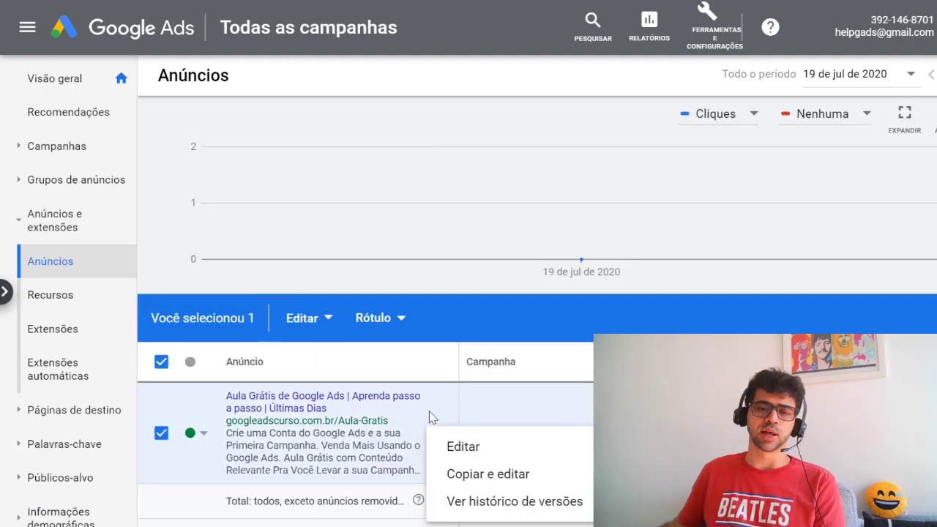
click(477, 474)
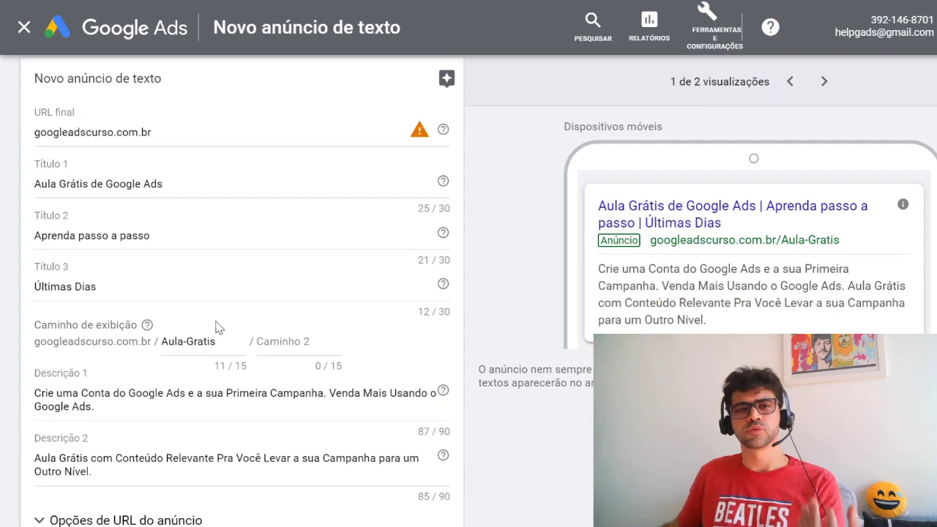
scroll(146, 344, down, 2)
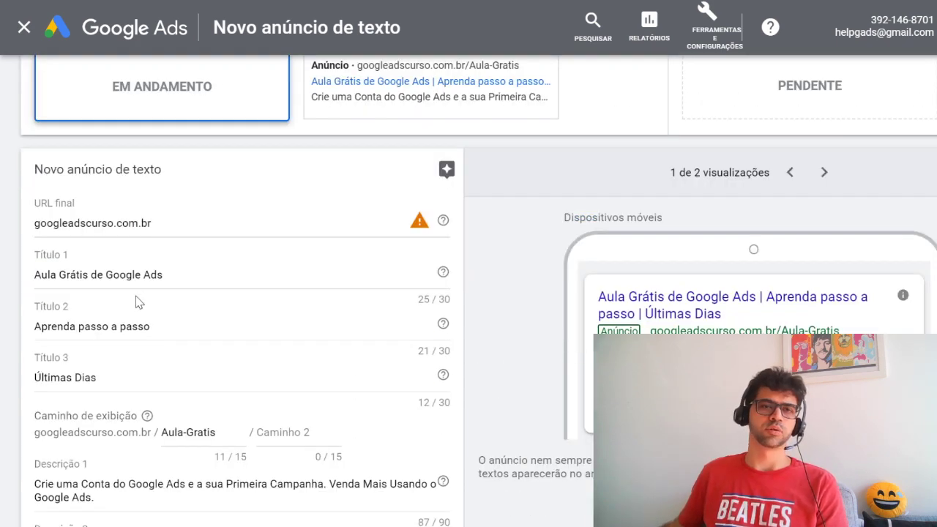
drag(152, 276, 28, 279)
drag(125, 328, 7, 343)
scroll(61, 395, down, 2)
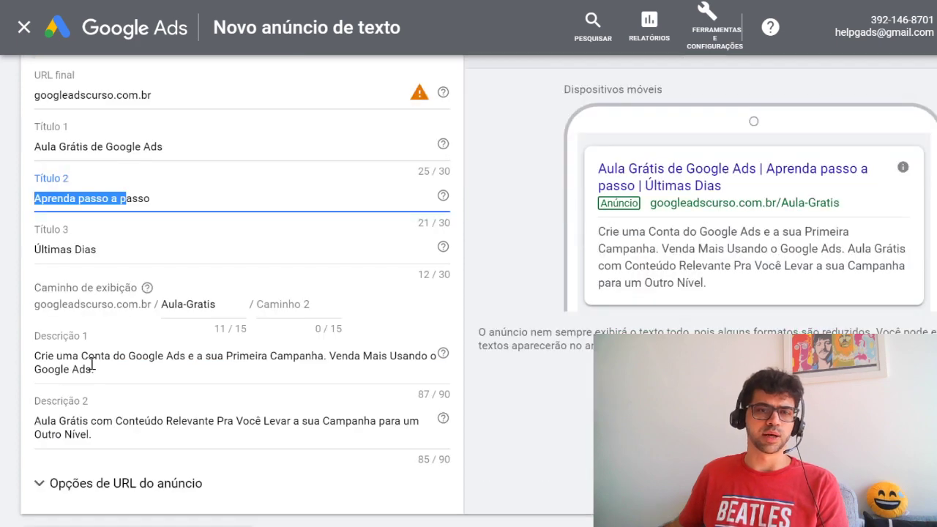
drag(92, 367, 41, 356)
scroll(266, 505, down, 1)
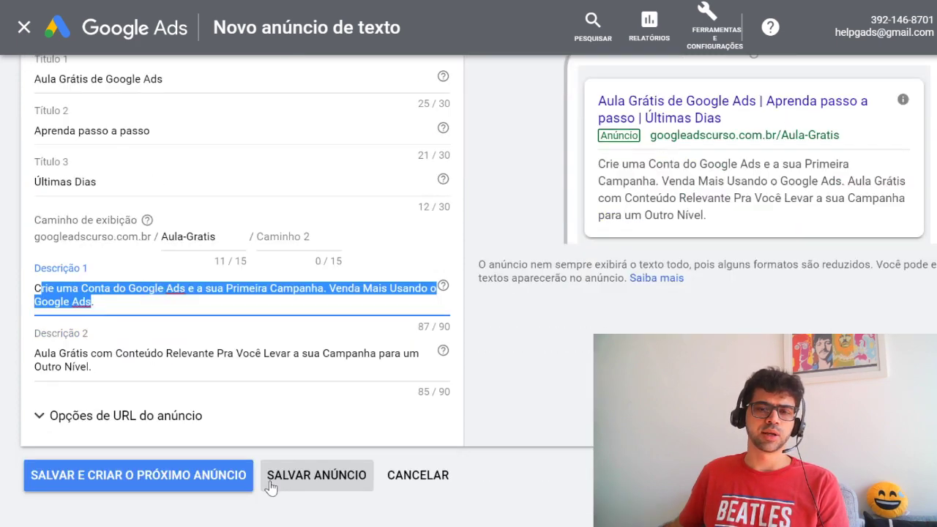
click(433, 460)
- Examine the available ad extension types and the fields of the sitelink extension form, leaving without creating an extension
click(70, 338)
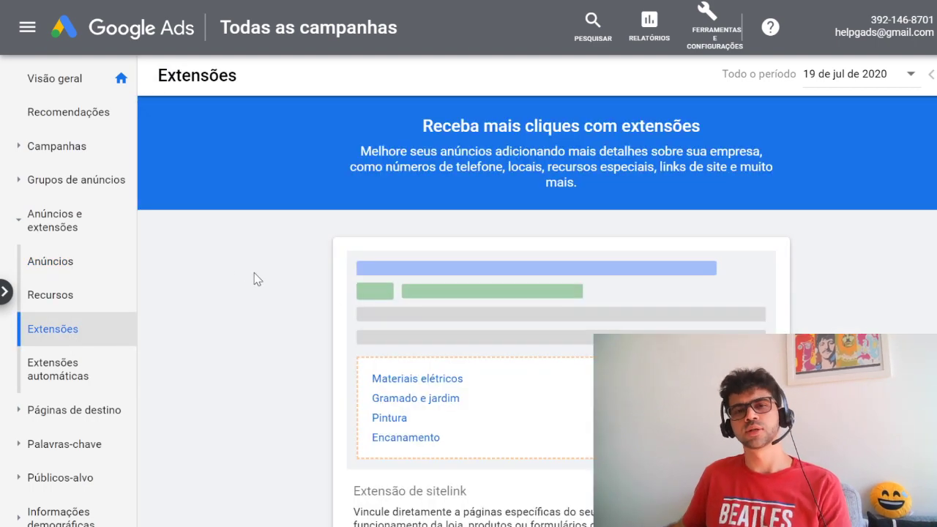
scroll(320, 351, down, 6)
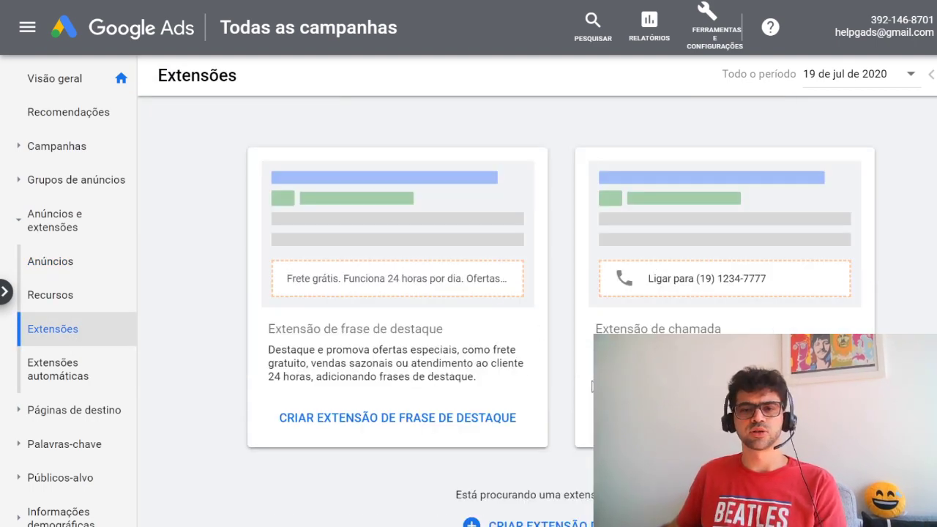
click(527, 523)
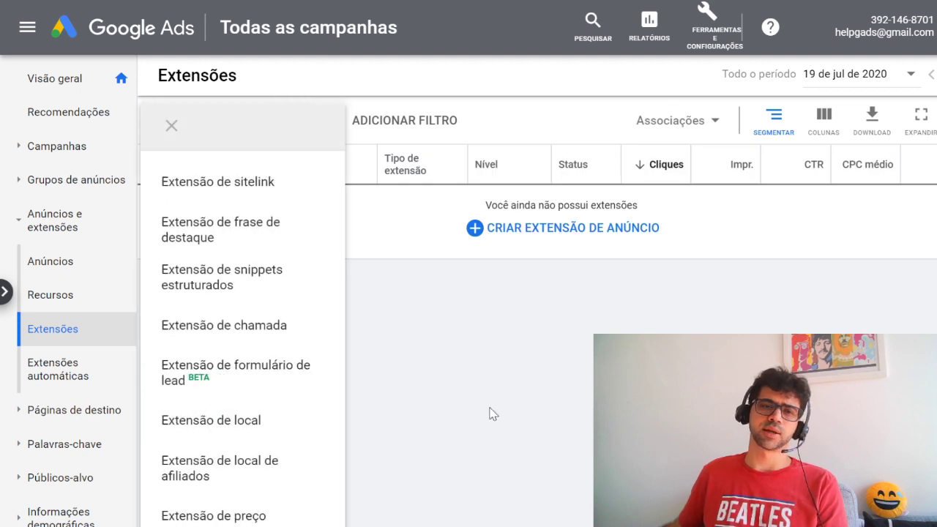
click(258, 189)
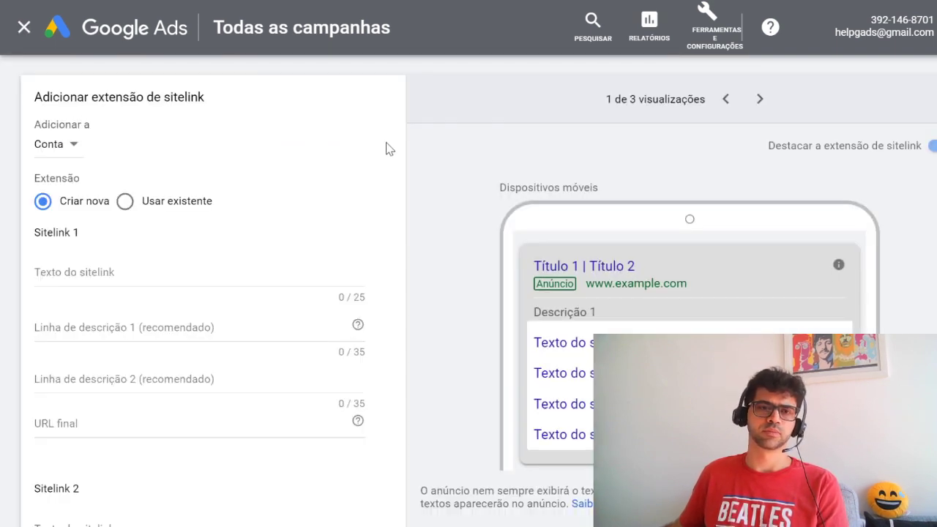
scroll(276, 374, down, 3)
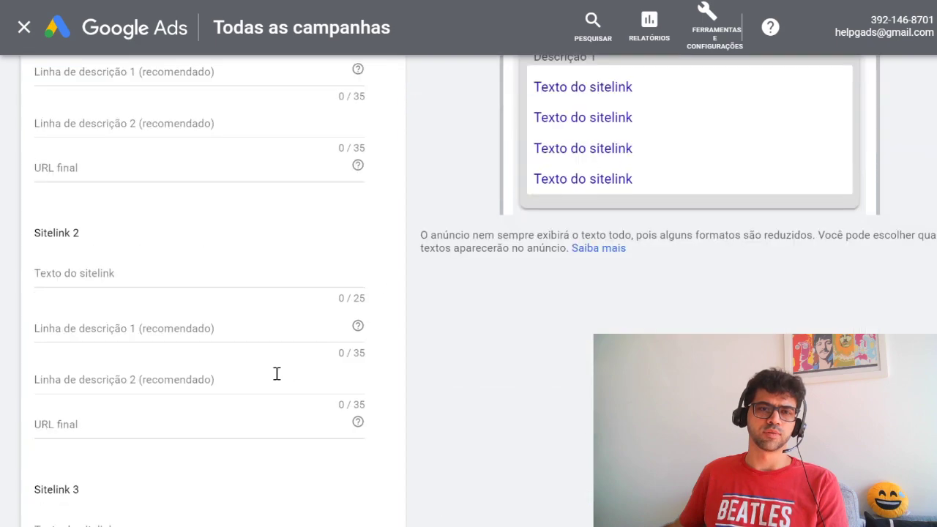
scroll(277, 378, down, 2)
scroll(452, 407, up, 3)
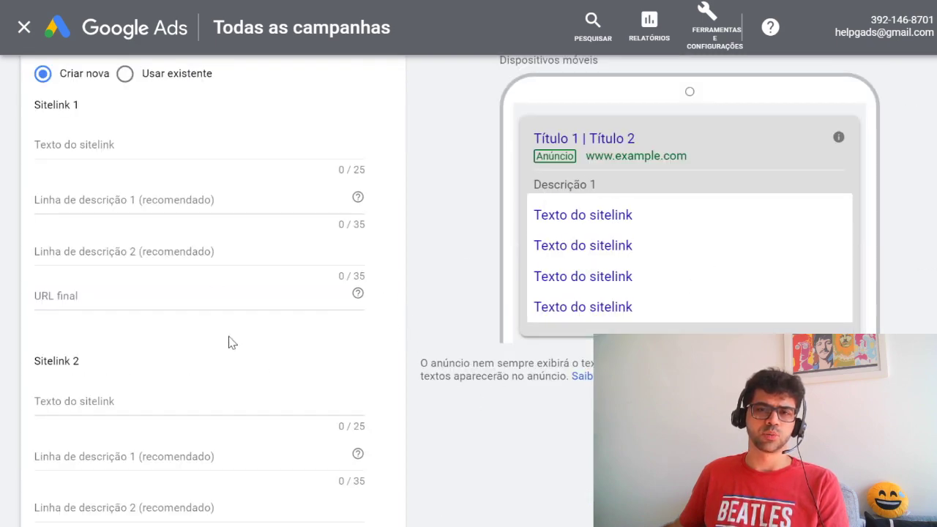
scroll(220, 337, down, 9)
click(120, 485)
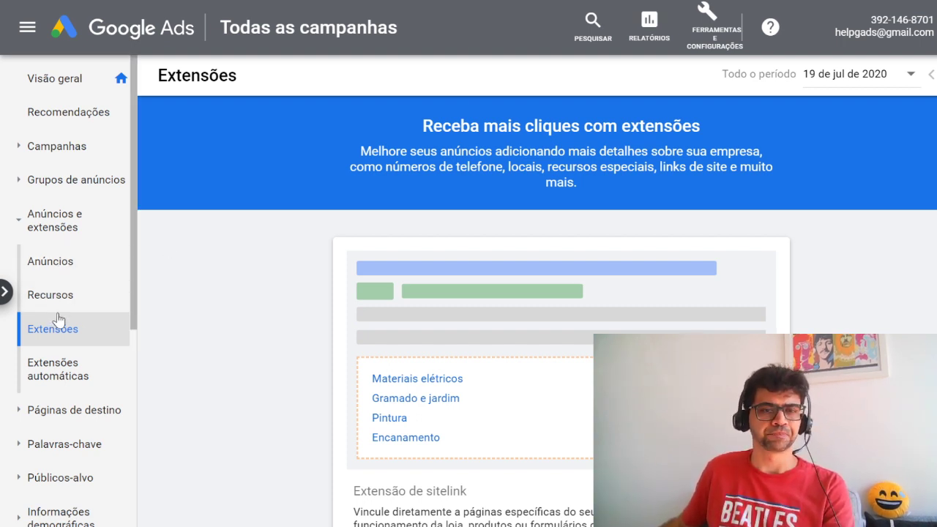
- Review the search keywords of the Pesquisa - Aula Grátis campaign
click(52, 446)
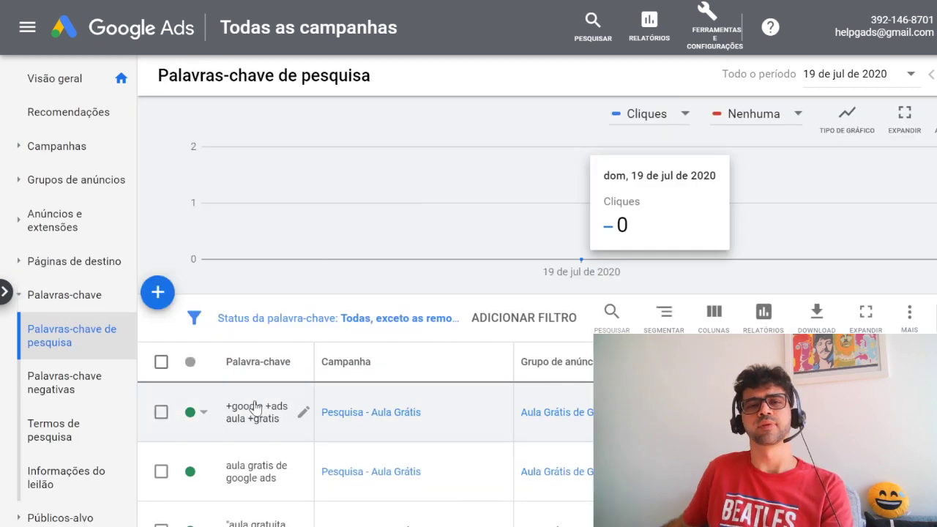
scroll(568, 426, down, 4)
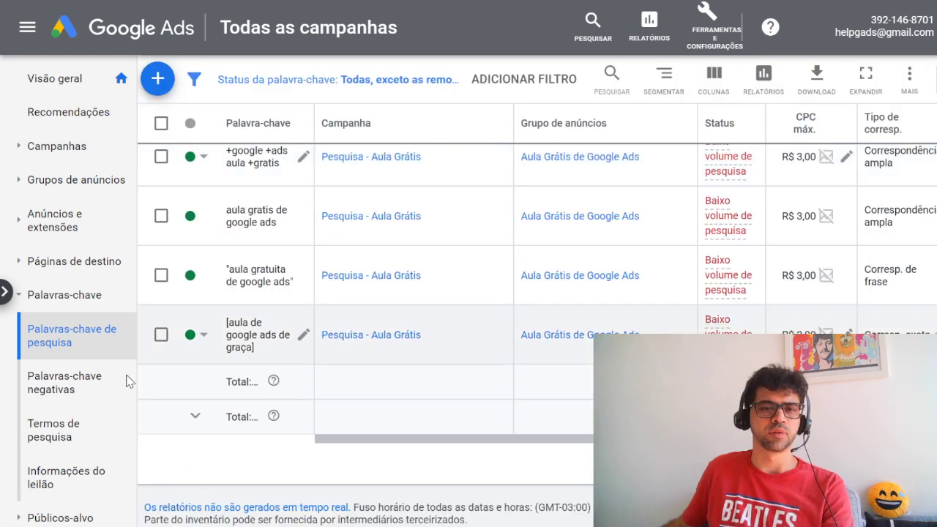
- Start adding campaign-level negative keywords and enter facebook, instagram and presencial, one per line
click(31, 397)
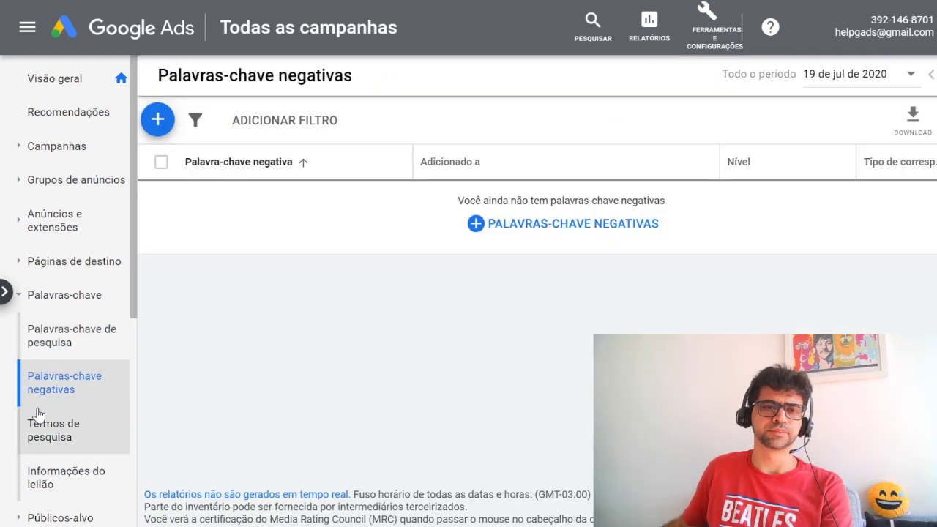
click(542, 231)
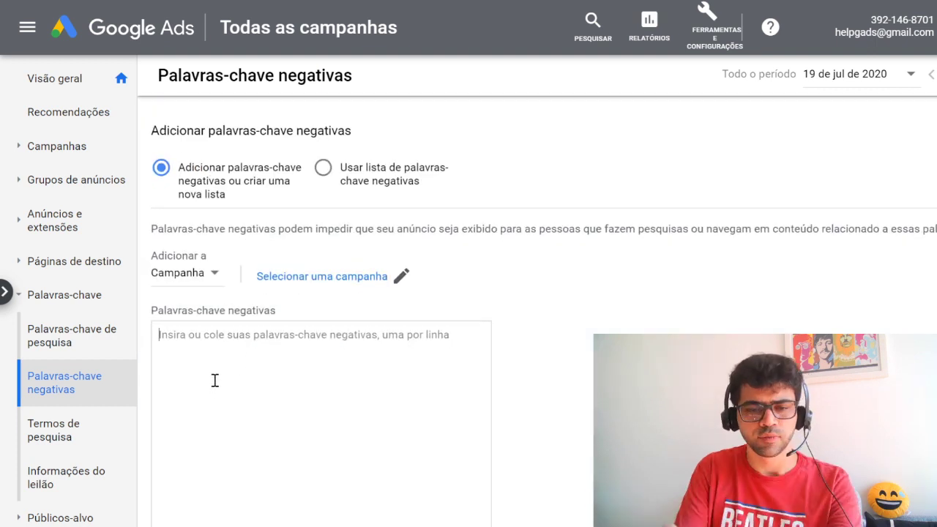
text(facebook )
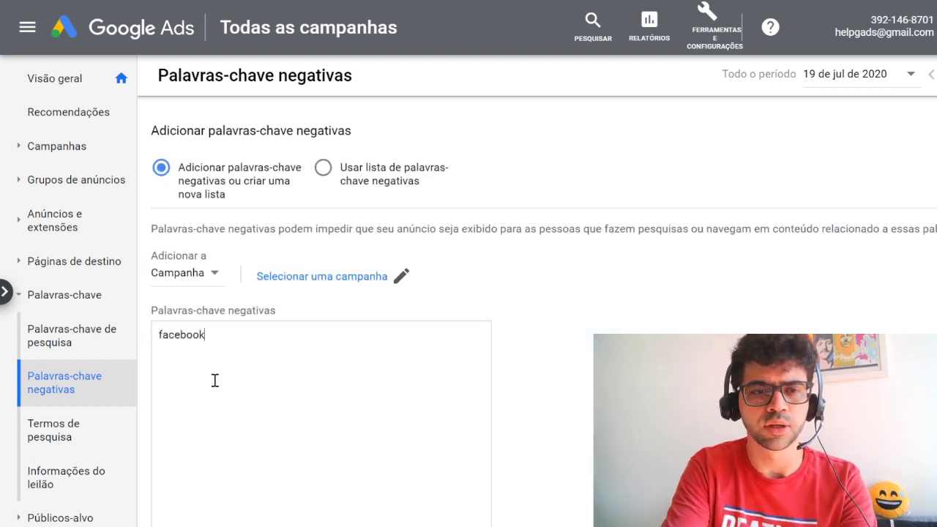
text(instagram)
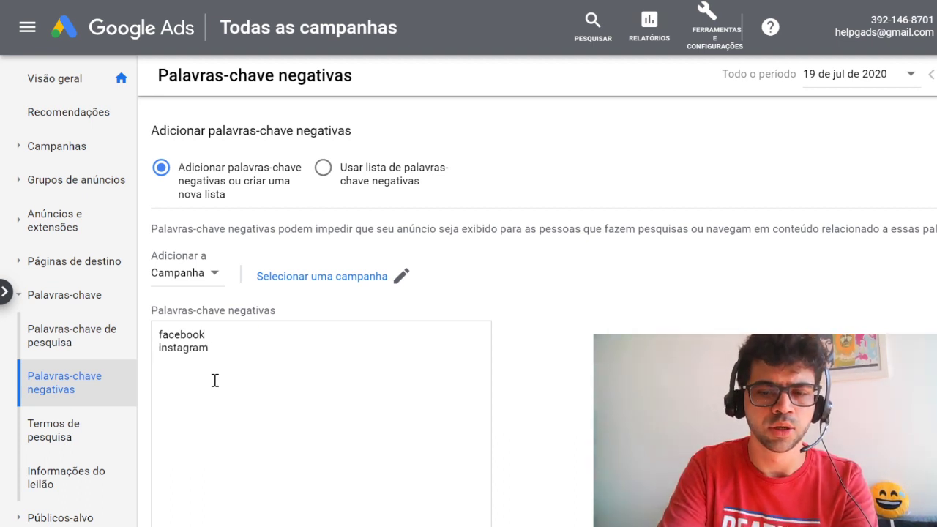
key(Return)
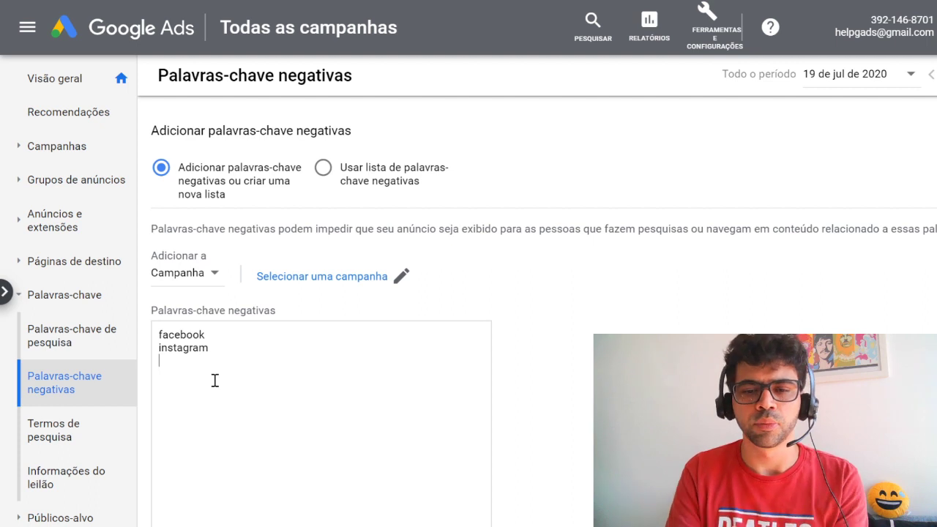
text(presencial)
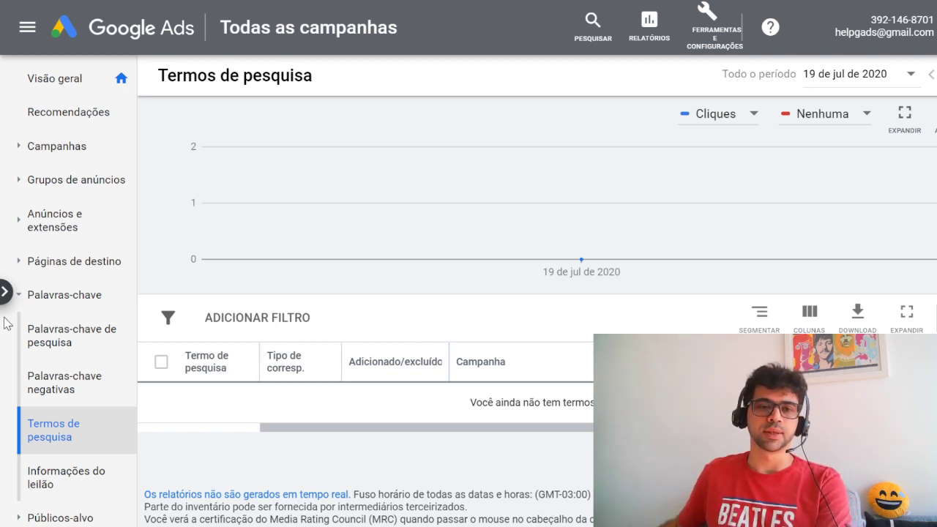
- Look through the demographic sections for age and gender, and the categories of tools and settings
scroll(42, 376, down, 3)
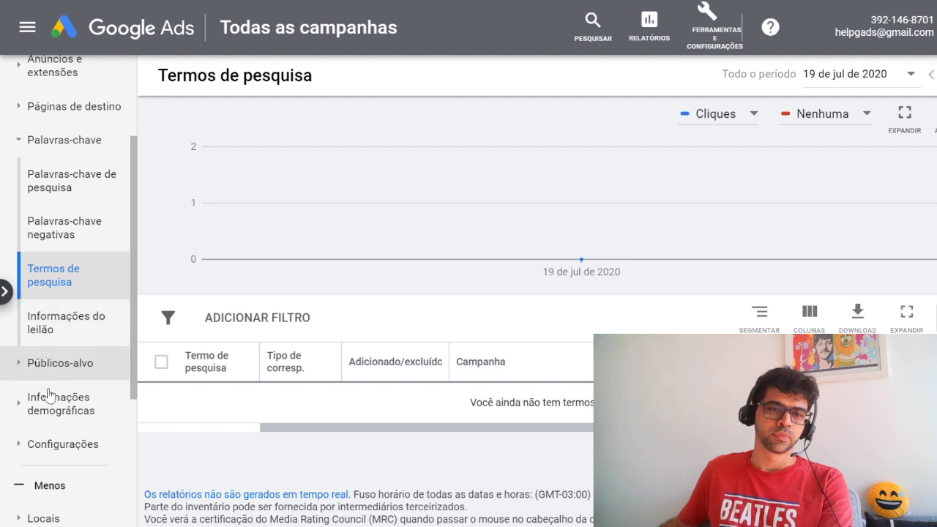
click(50, 406)
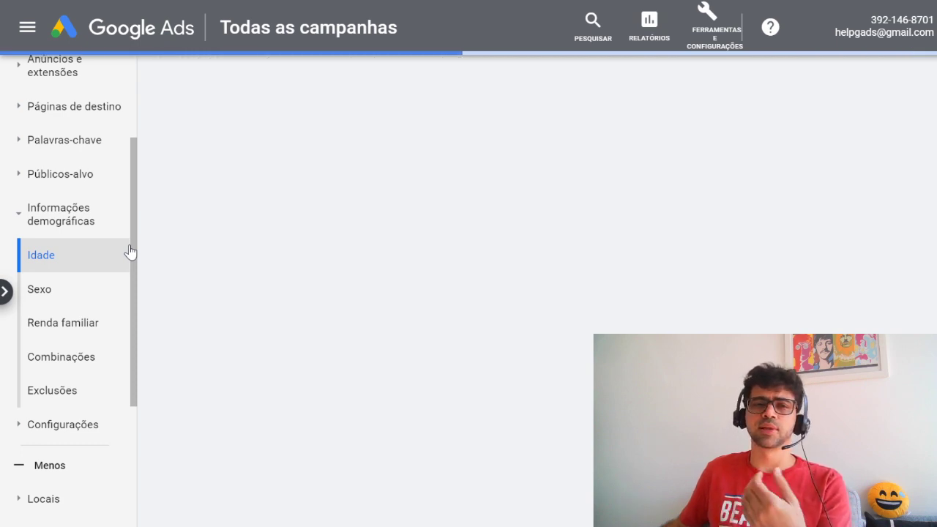
click(64, 289)
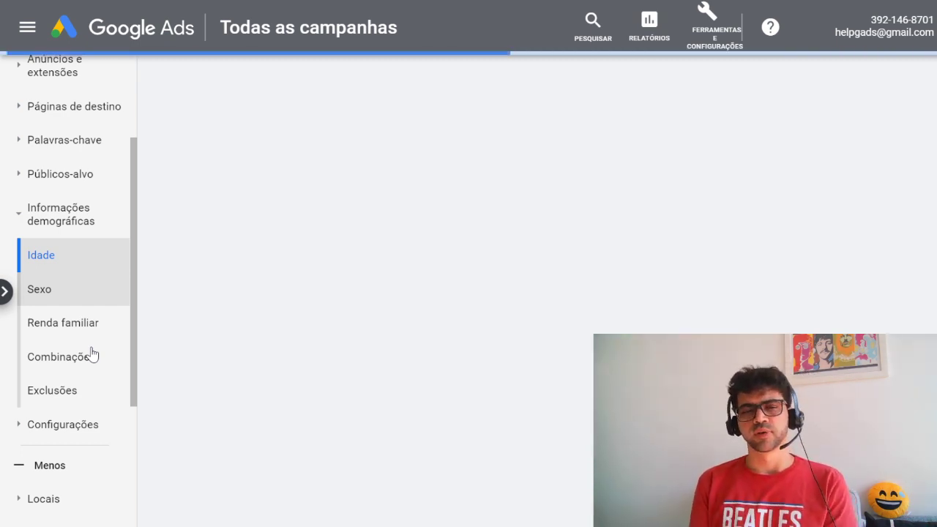
scroll(73, 293, up, 2)
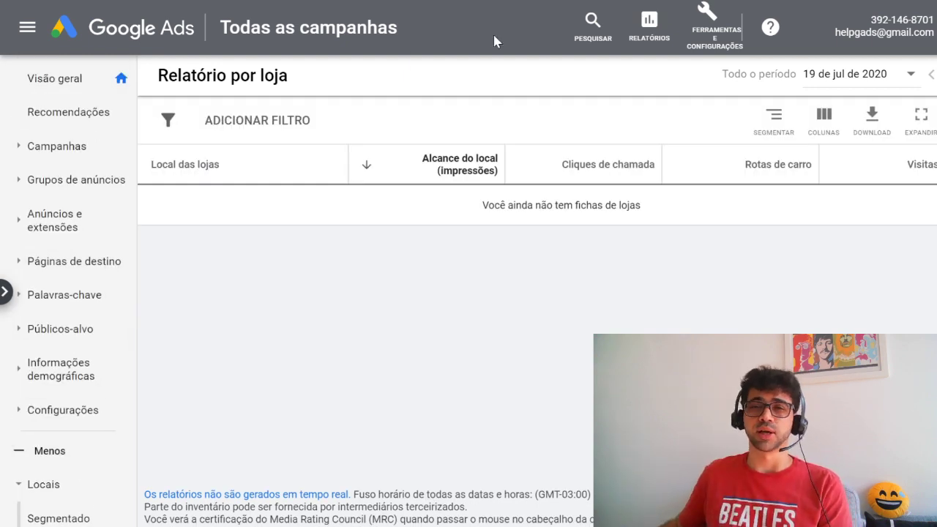
click(695, 41)
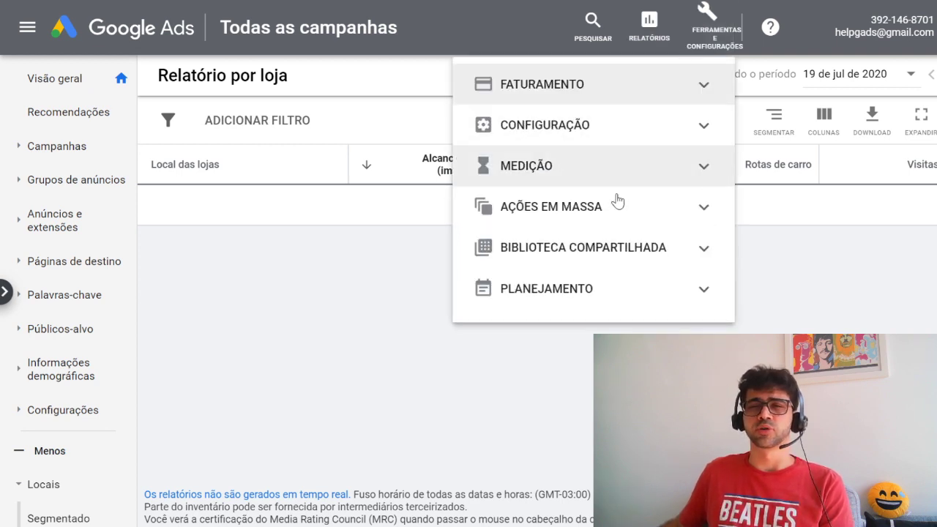
click(808, 251)
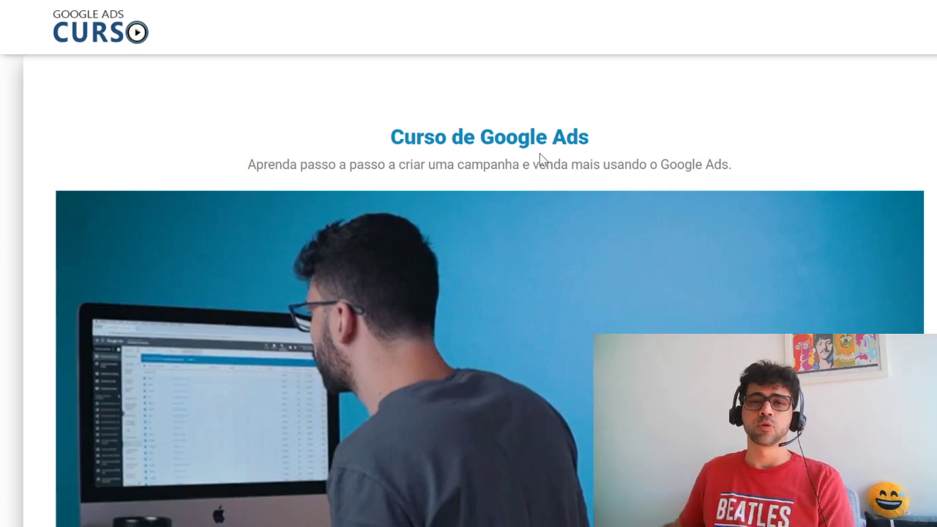
- Examine the Google Ads course website's offer, topics, instructor profile, testimonials and e-mail sign-up form
mouse_move(368, 286)
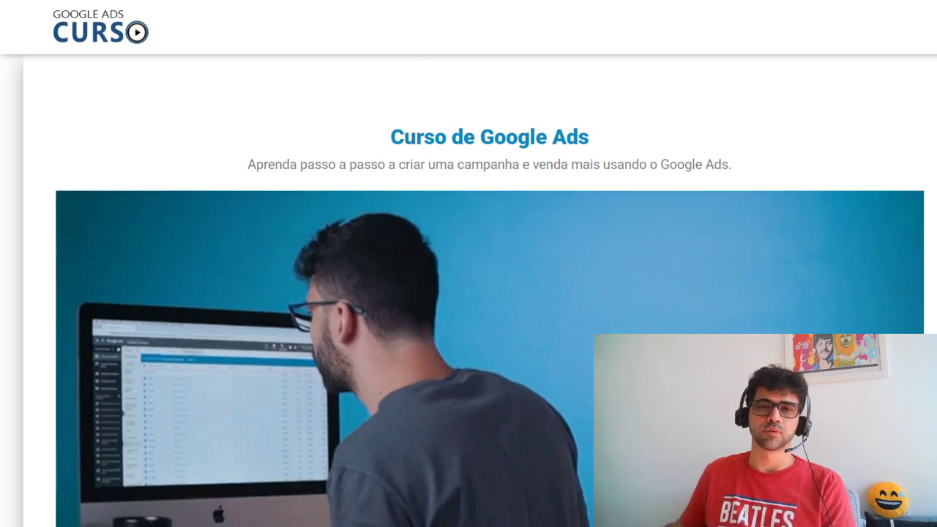
scroll(257, 308, down, 3)
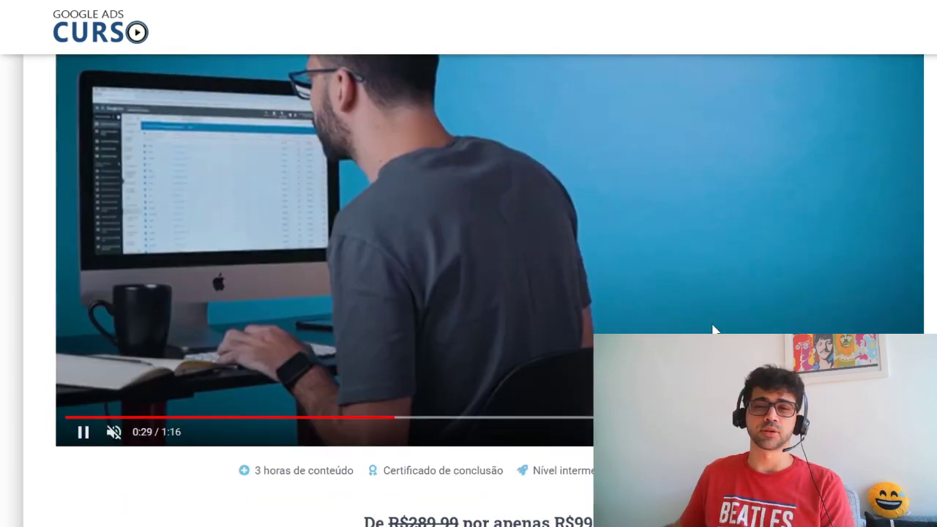
scroll(582, 20, down, 4)
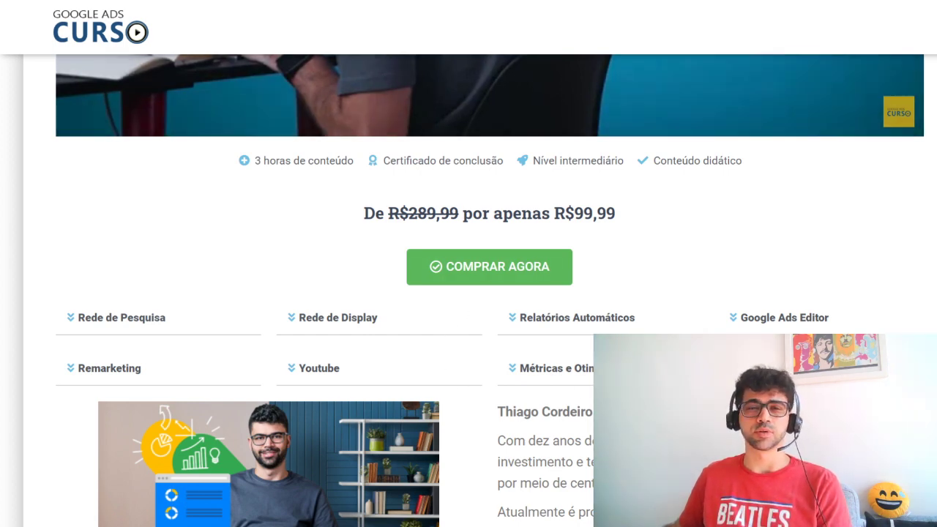
scroll(588, 484, down, 1)
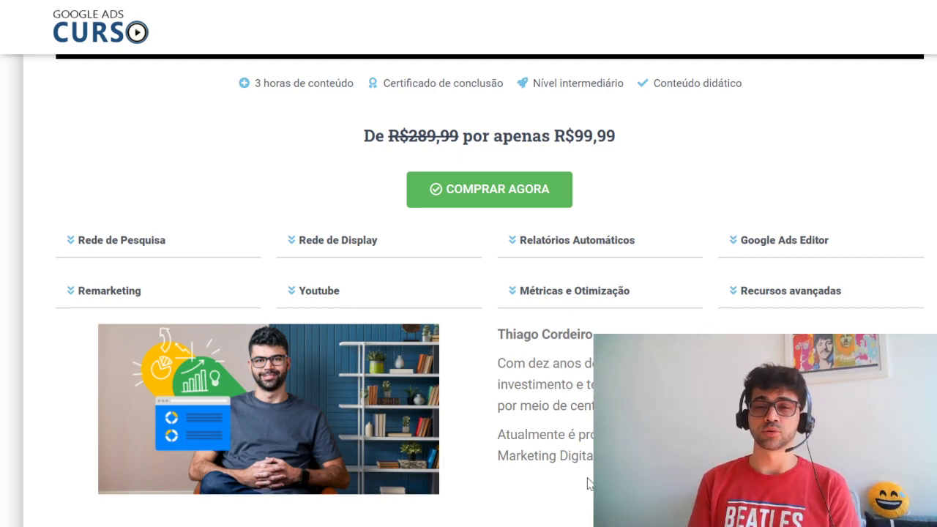
scroll(588, 483, down, 2)
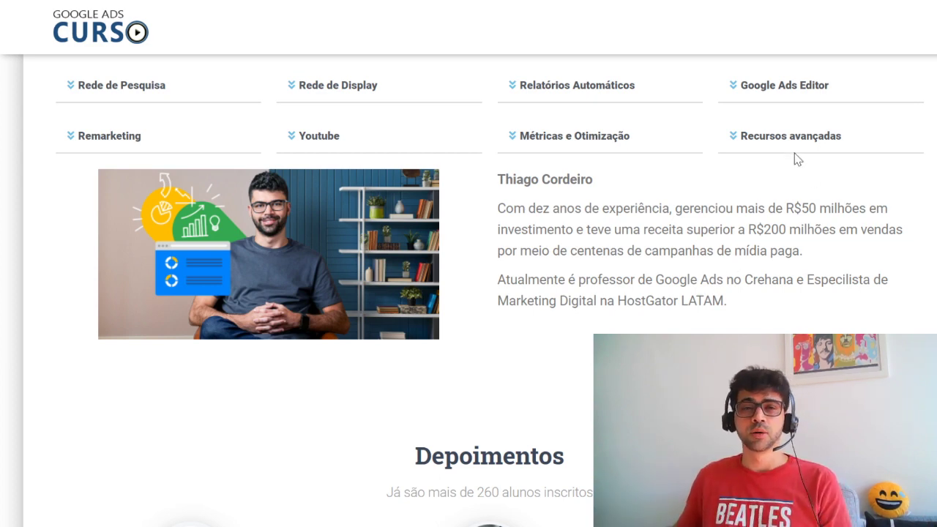
scroll(694, 252, down, 1)
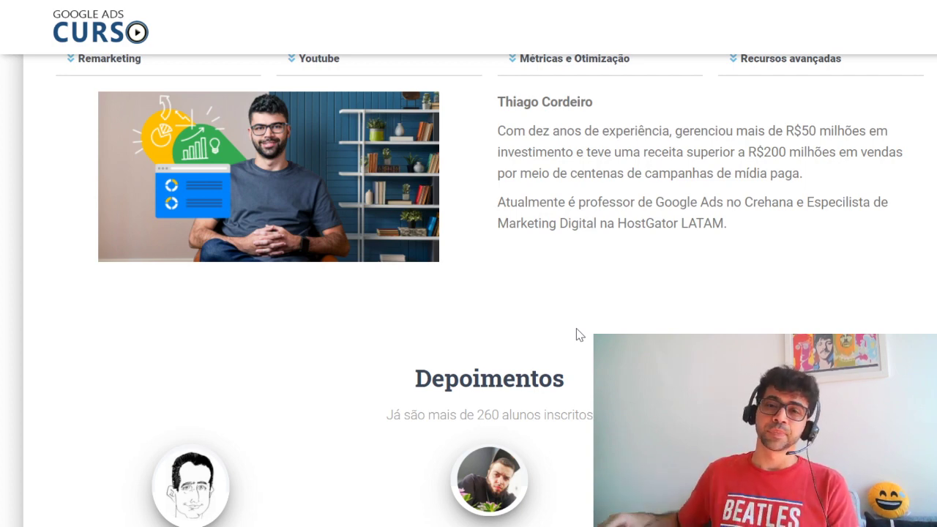
scroll(596, 328, down, 1)
scroll(600, 318, up, 2)
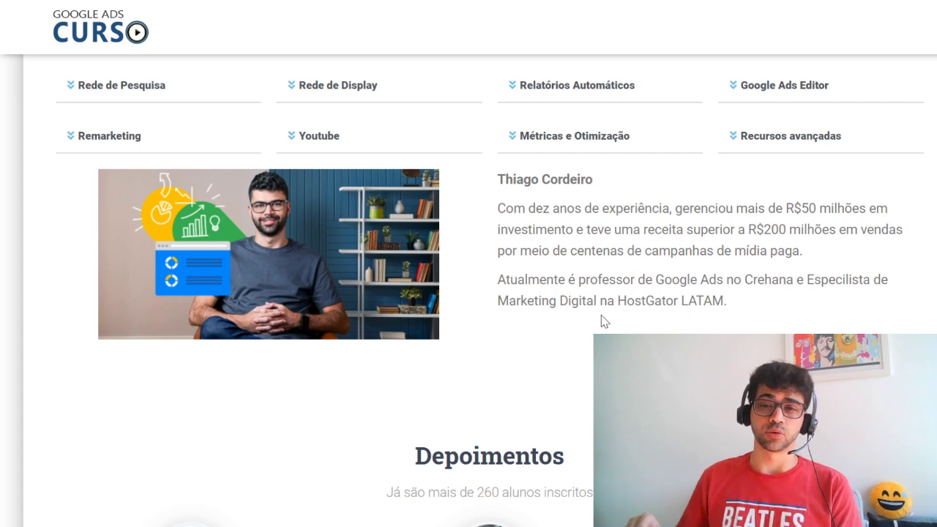
scroll(345, 262, down, 2)
scroll(300, 268, down, 1)
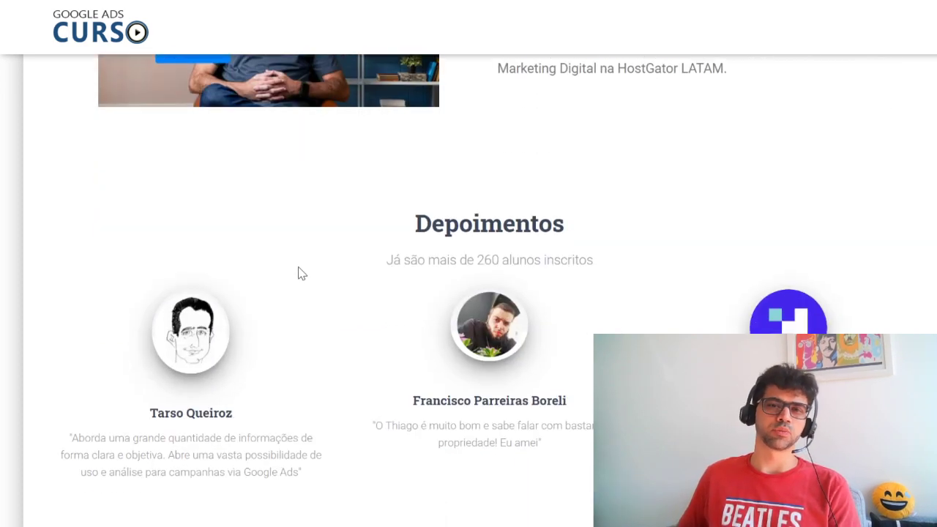
scroll(213, 274, down, 5)
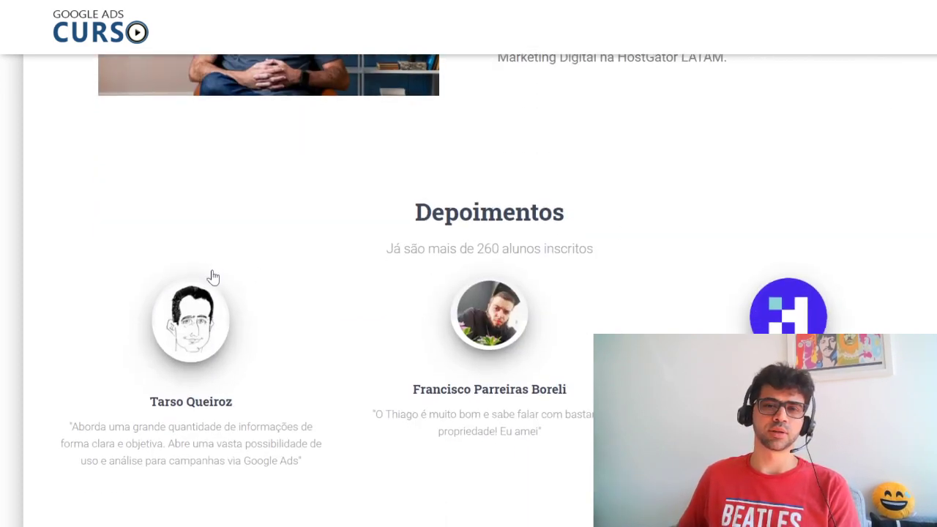
scroll(174, 297, down, 1)
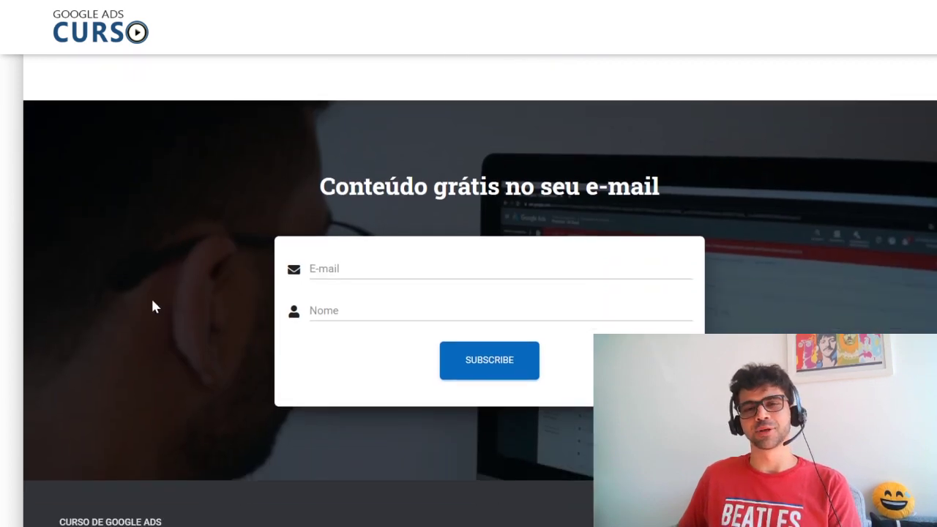